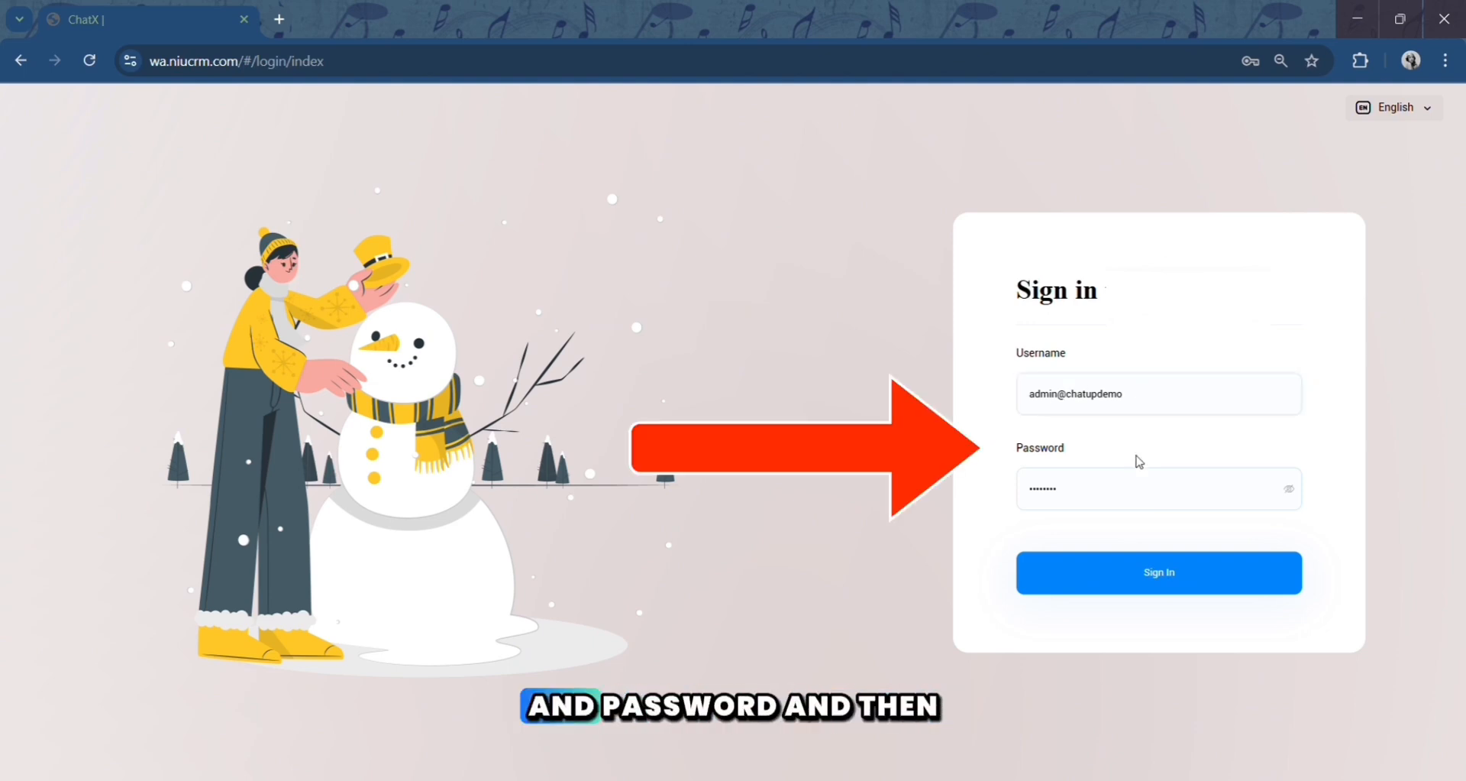
# Sign in to ChatUP with the filled-in credentials and open the System Configuration settings
pyautogui.click(1209, 578)
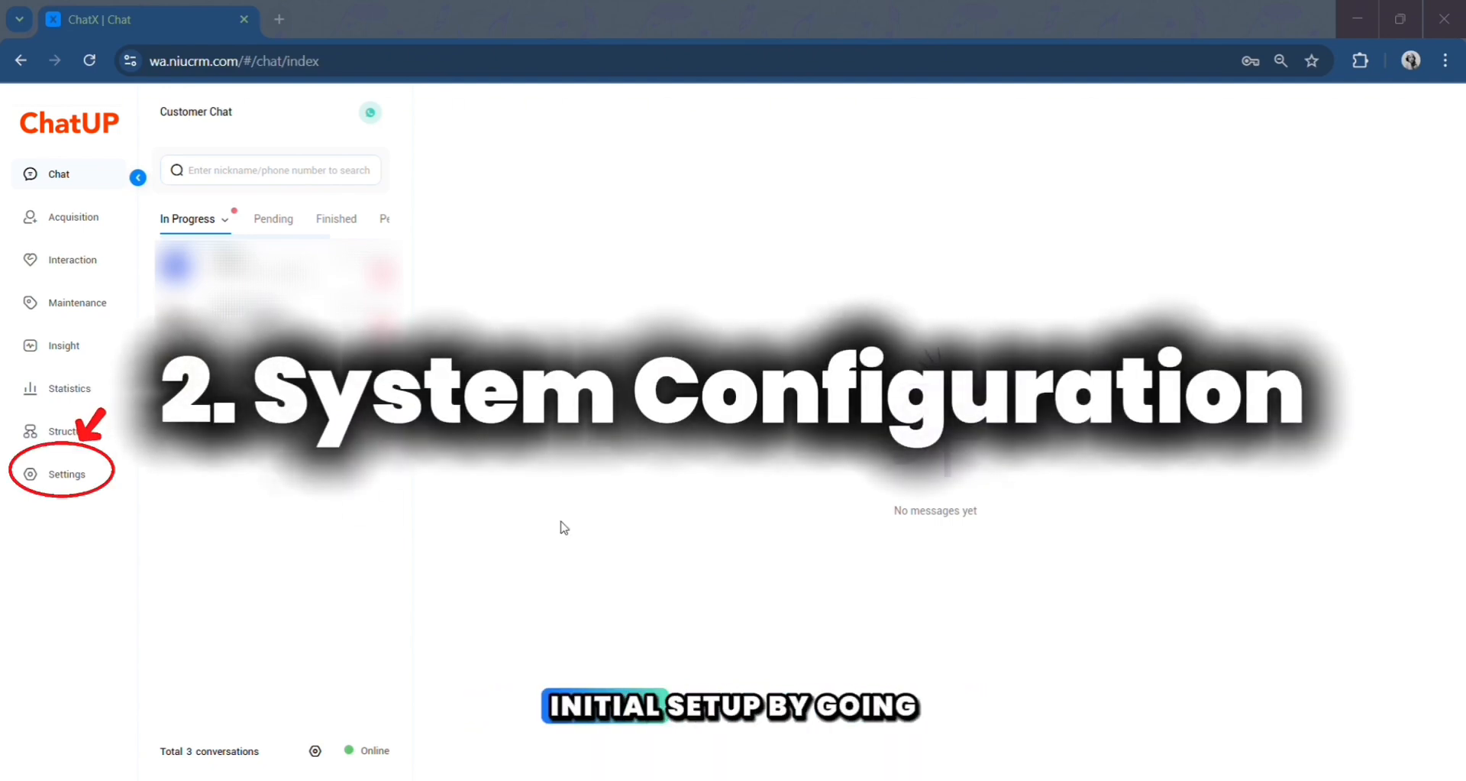
pyautogui.click(104, 477)
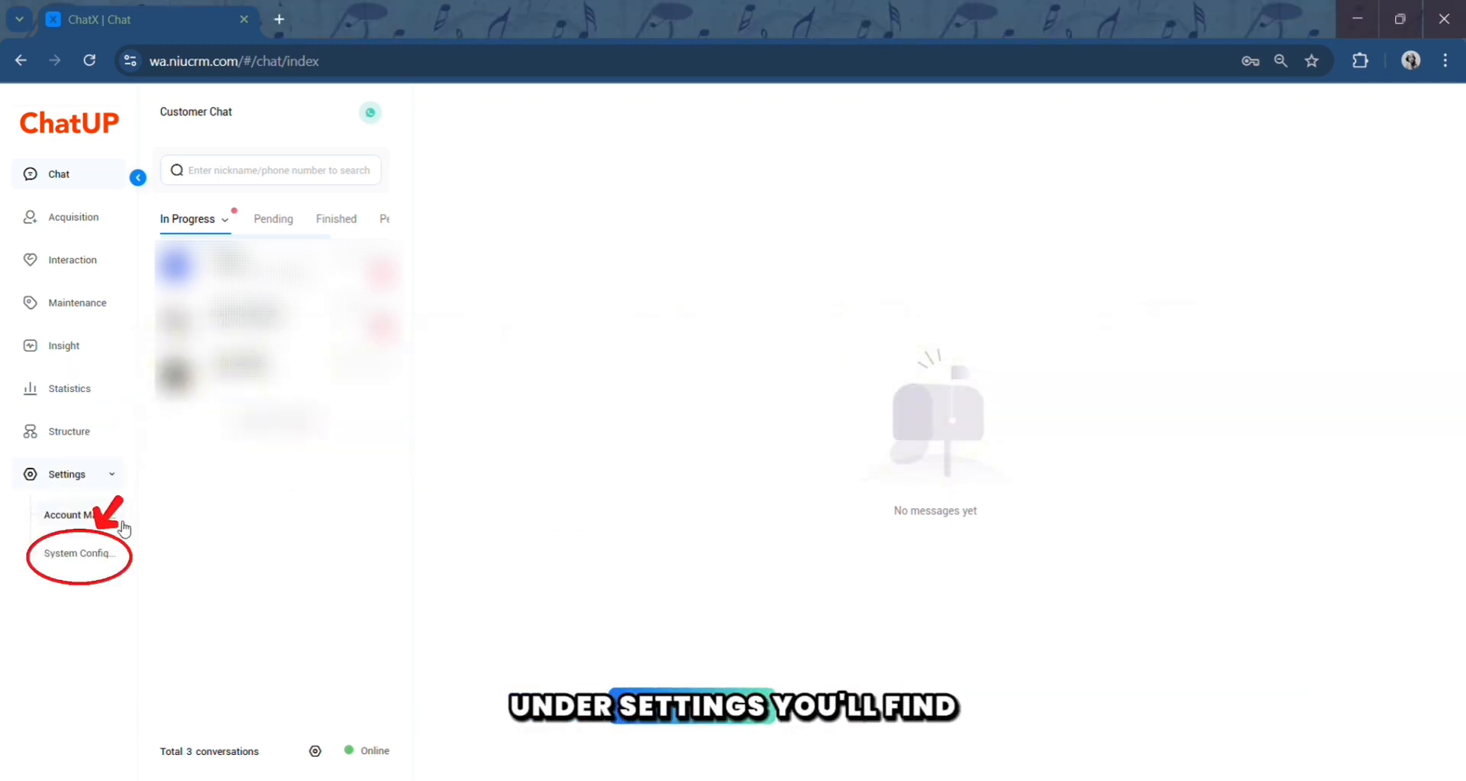
pyautogui.click(115, 566)
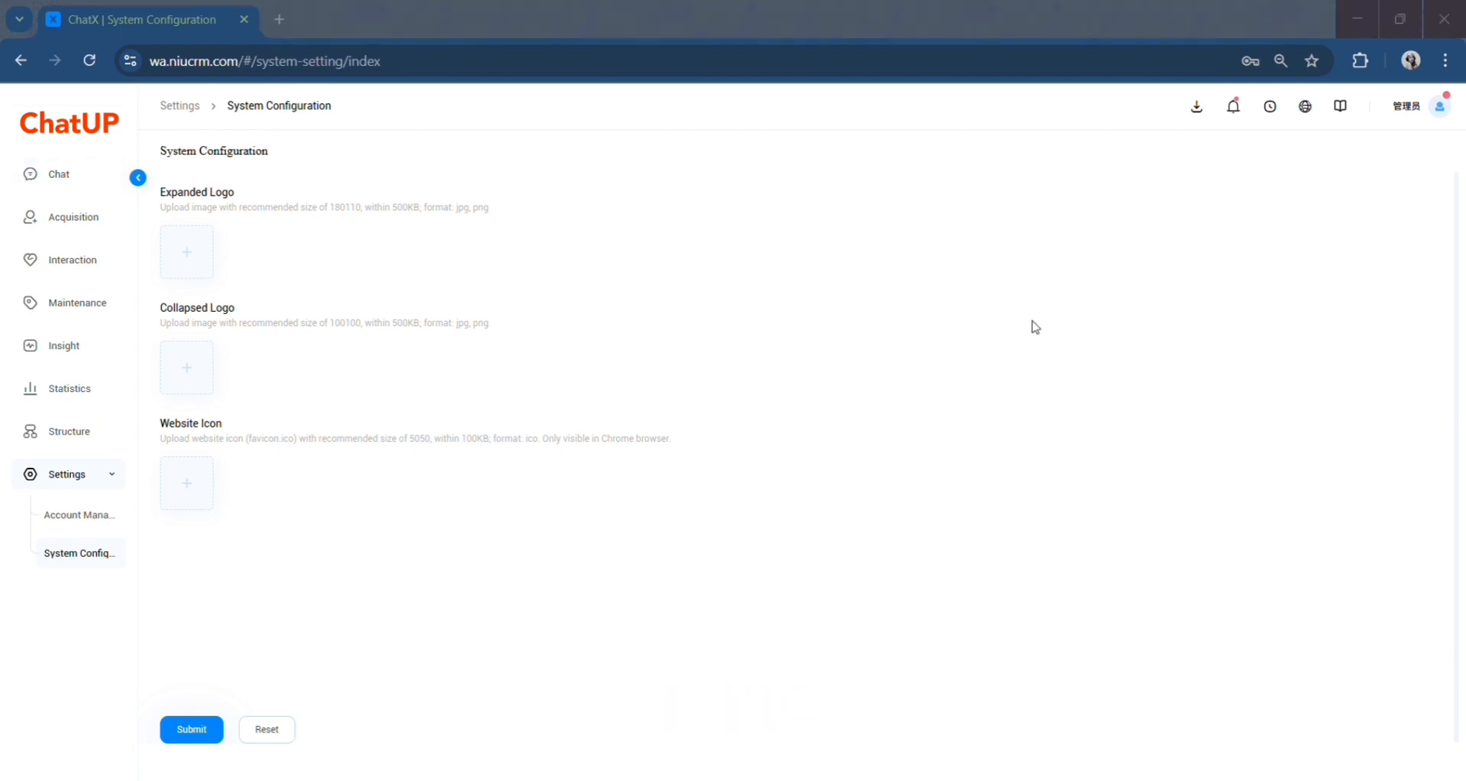
# Review the task type, status and create time filters in the Download Center and download the listed export record
pyautogui.click(1199, 109)
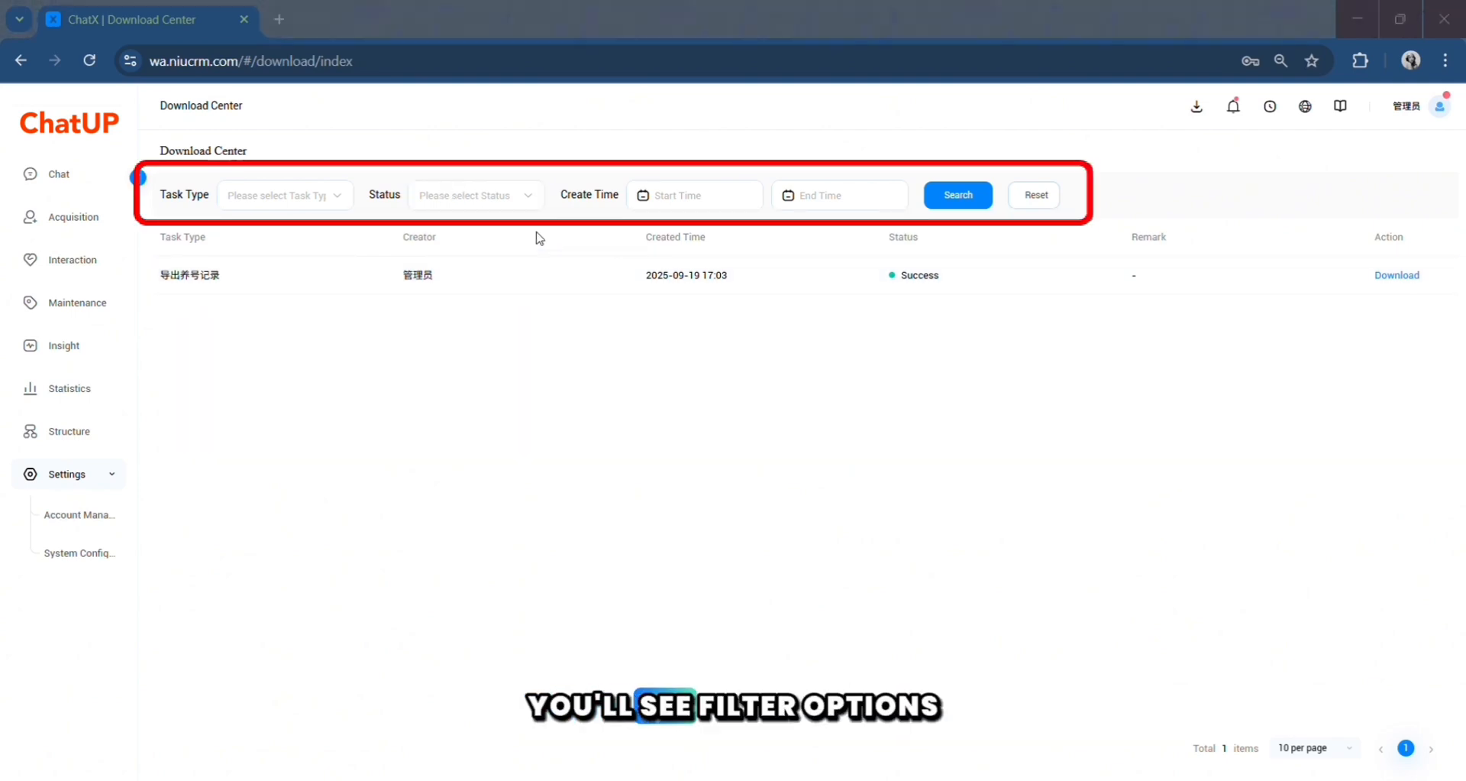
pyautogui.click(296, 204)
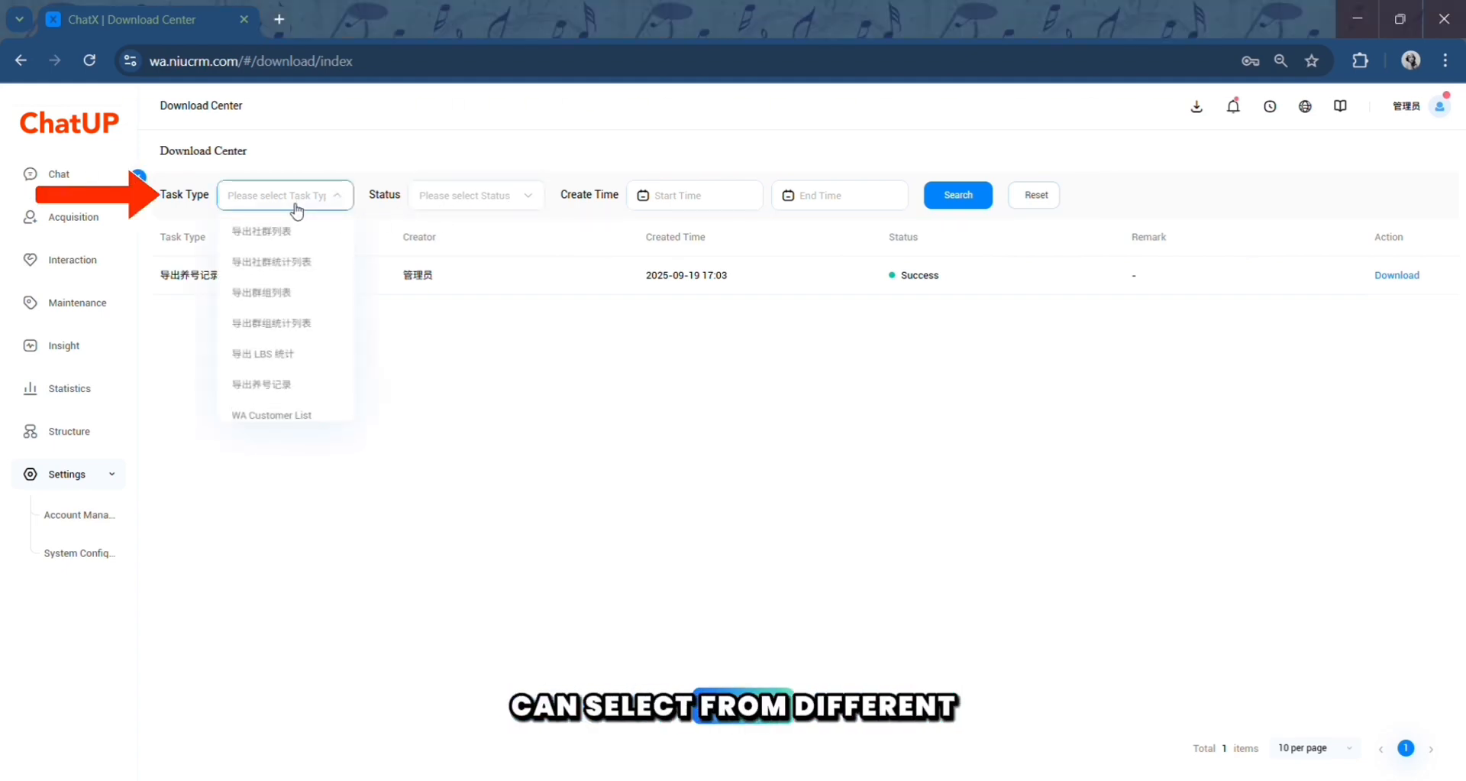
pyautogui.scroll(-2, 294, 399)
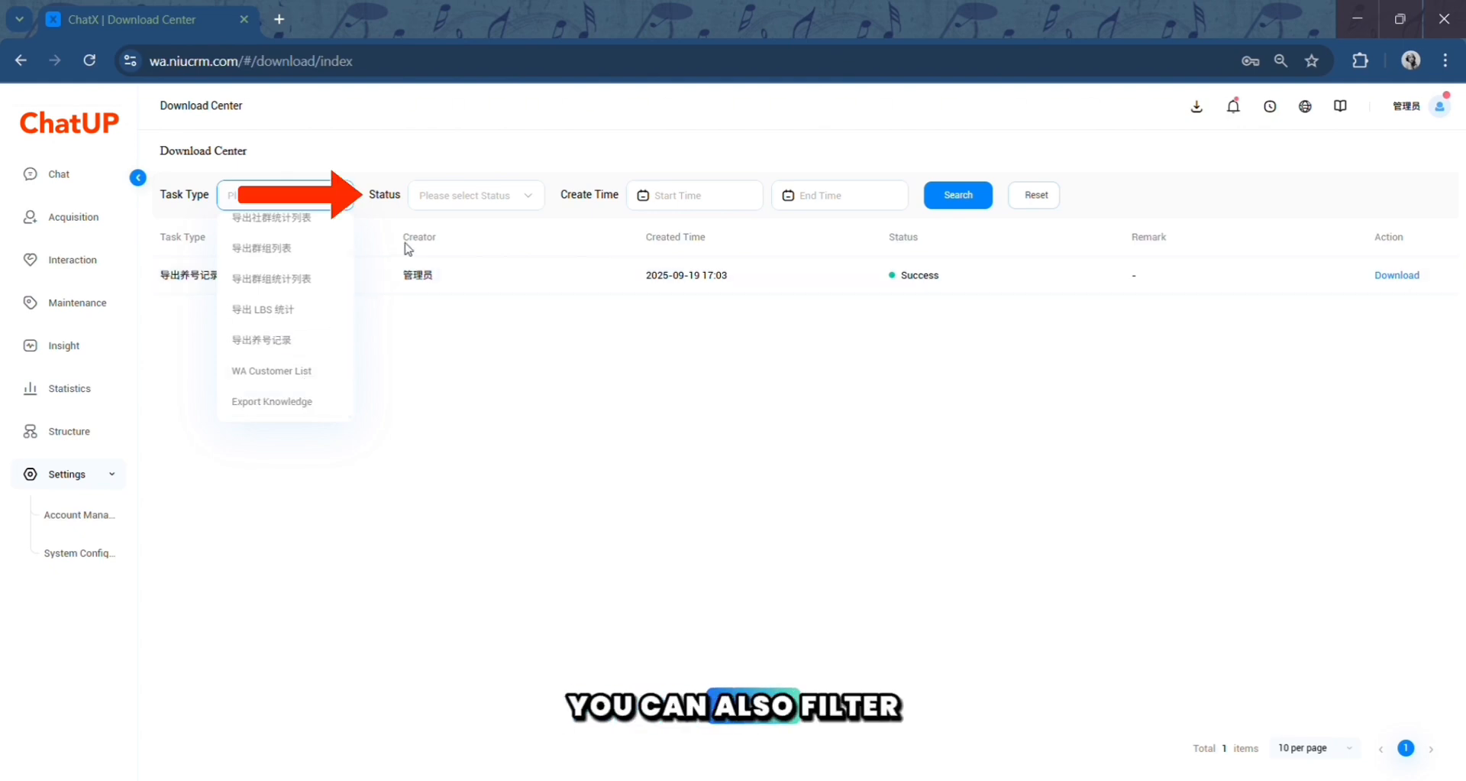
pyautogui.click(534, 204)
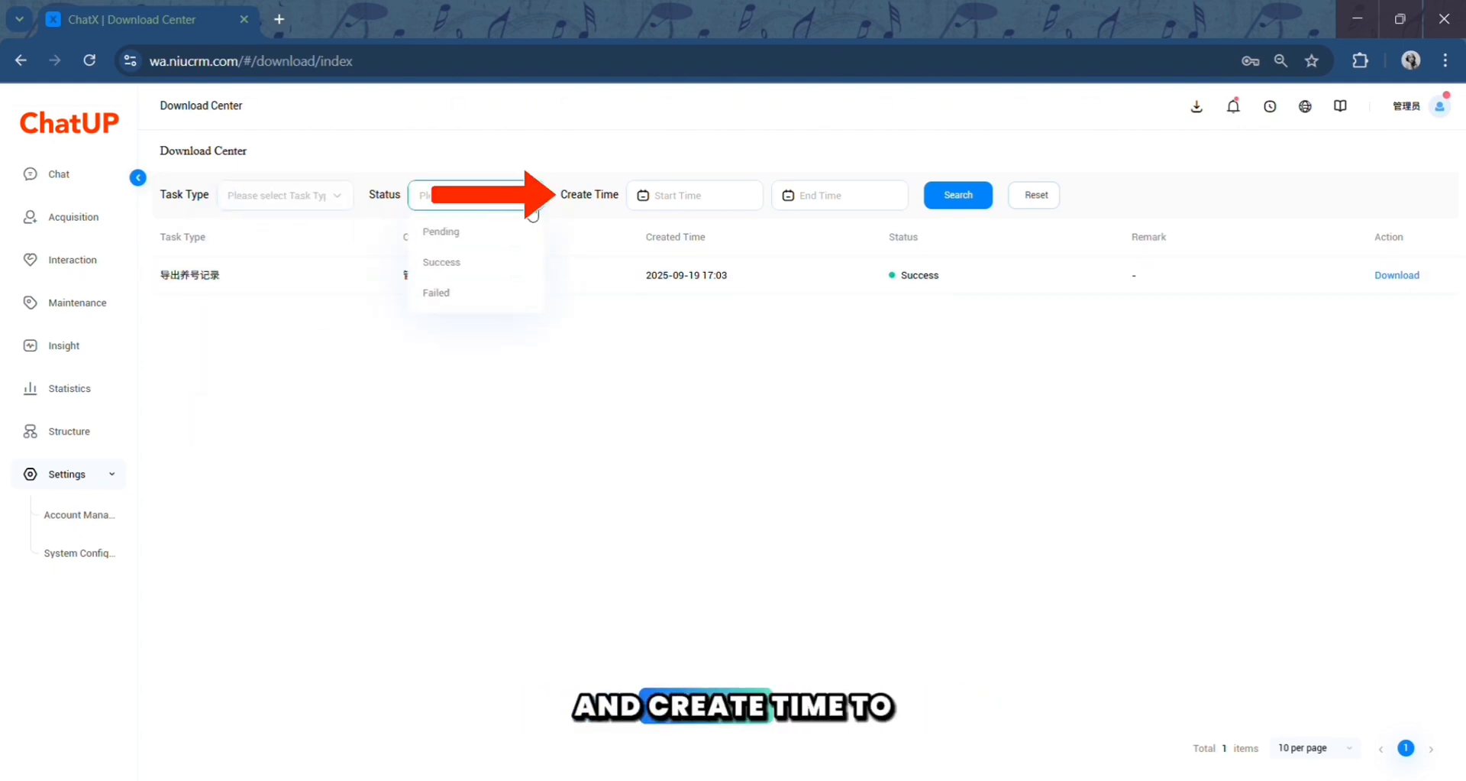
pyautogui.click(692, 197)
pyautogui.click(834, 194)
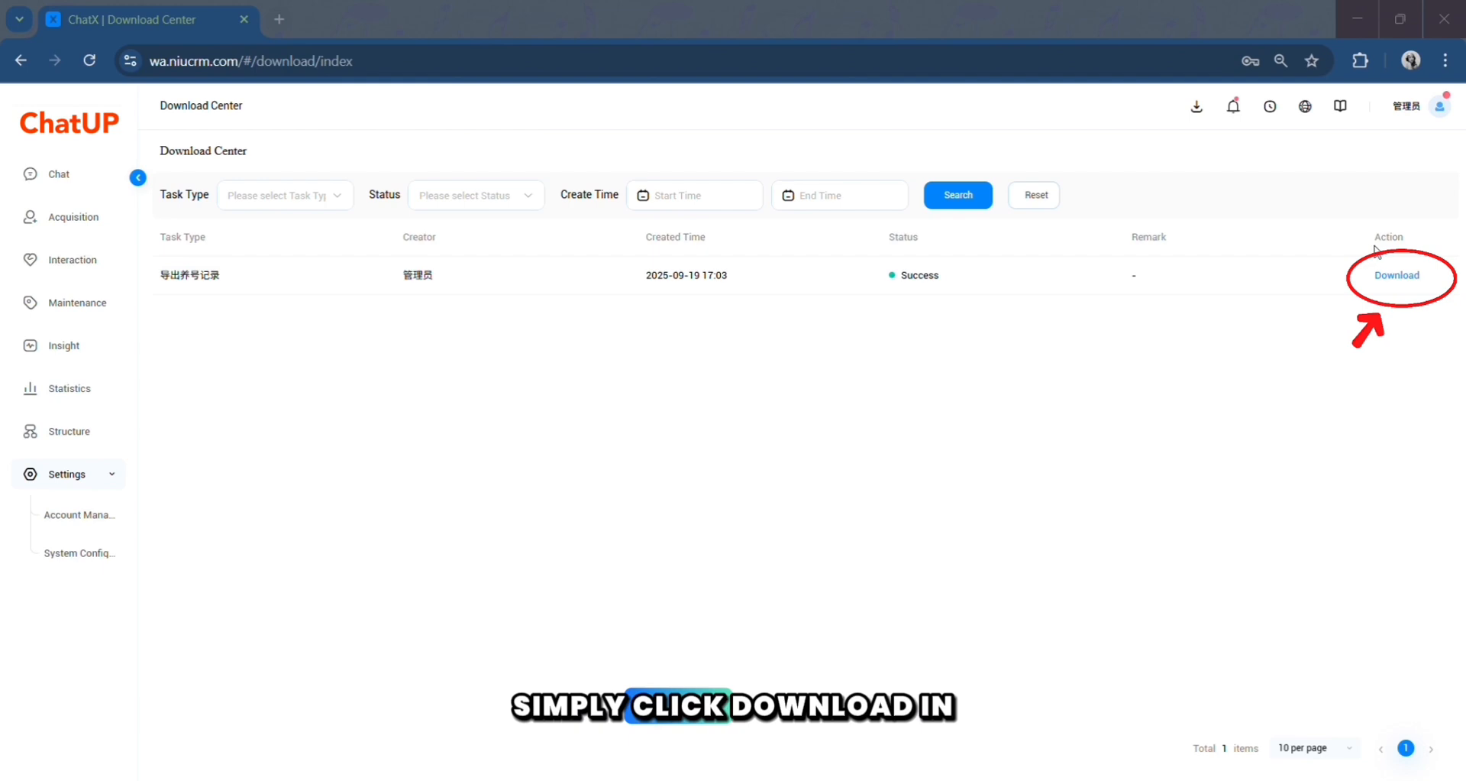
pyautogui.click(1399, 279)
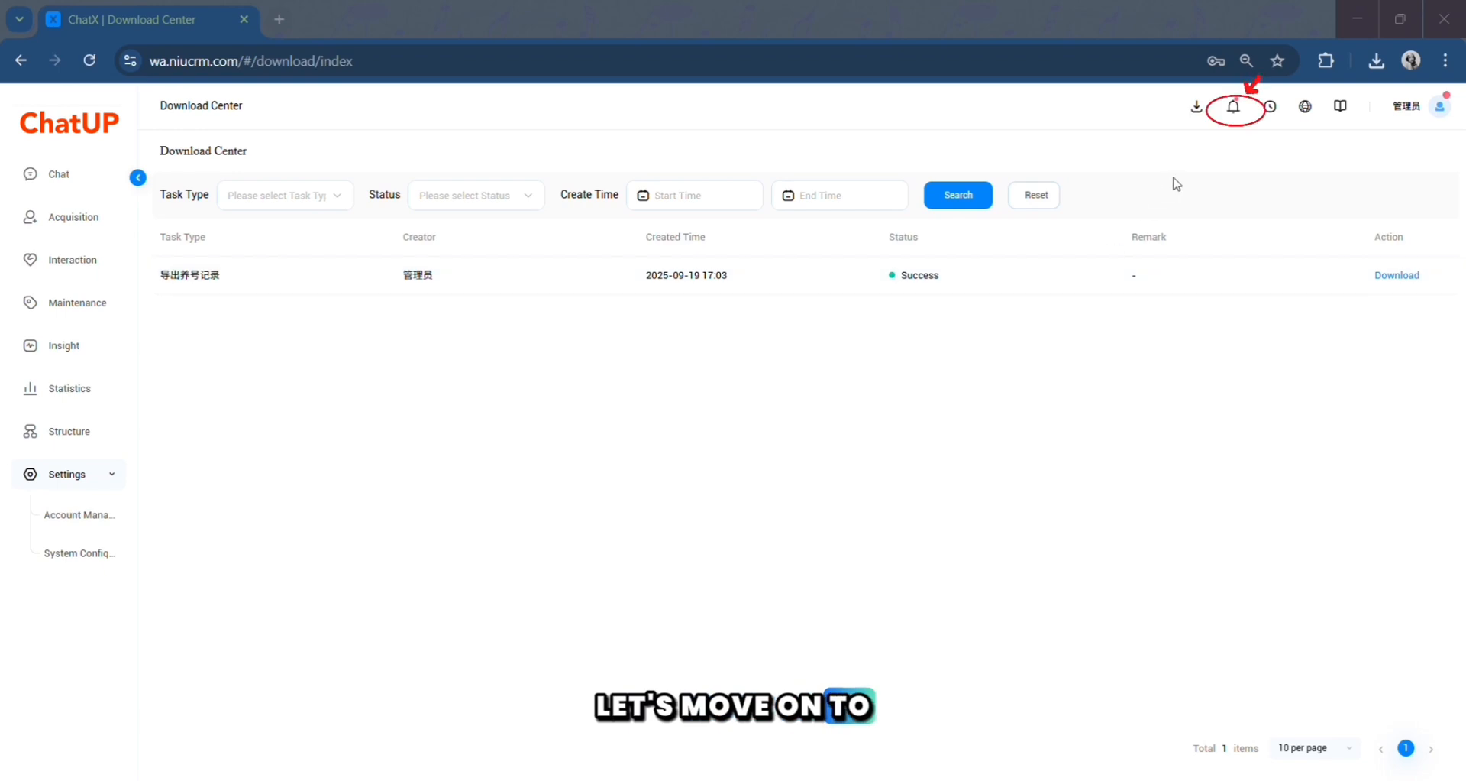
# Read the online/offline notifications and the version update history in the message center
pyautogui.click(1234, 113)
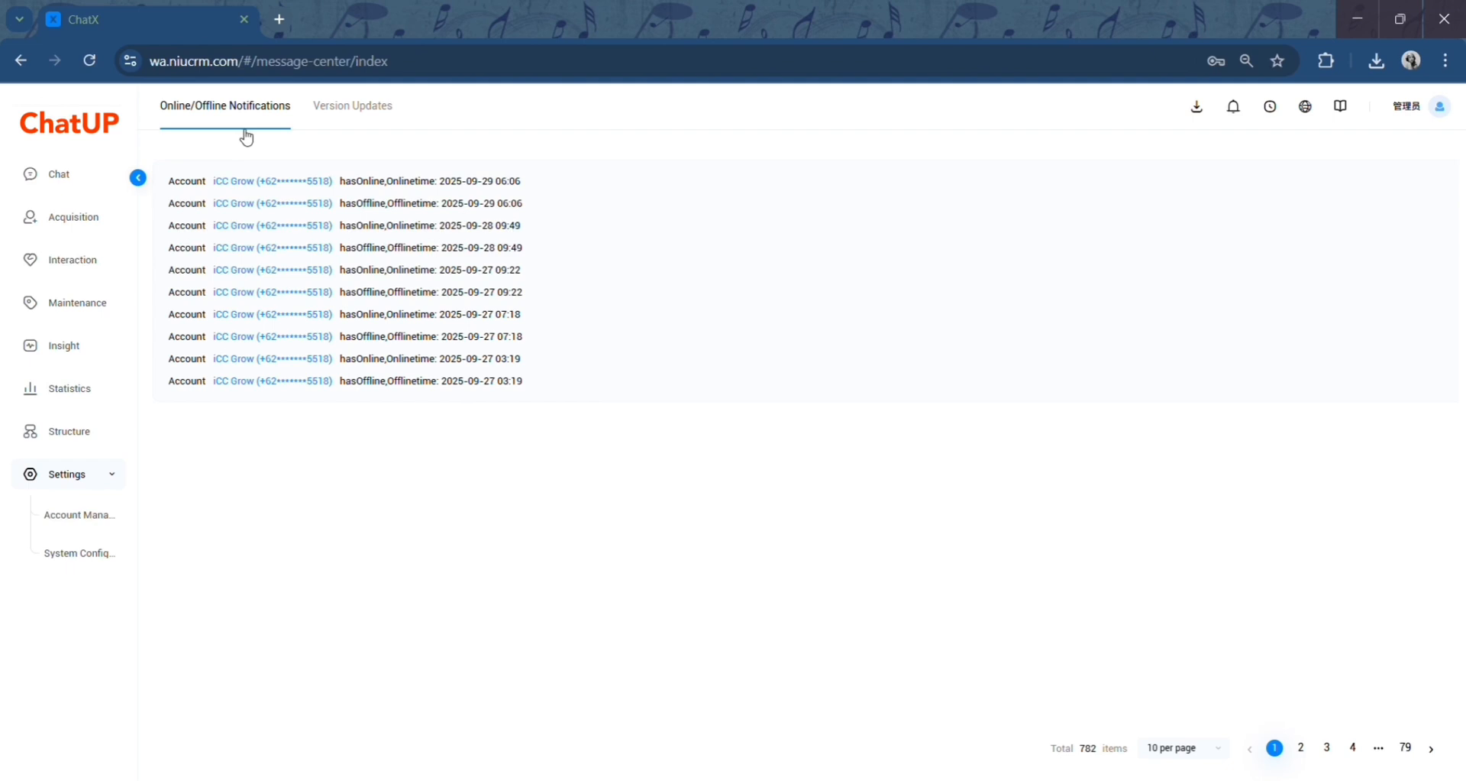
pyautogui.click(339, 122)
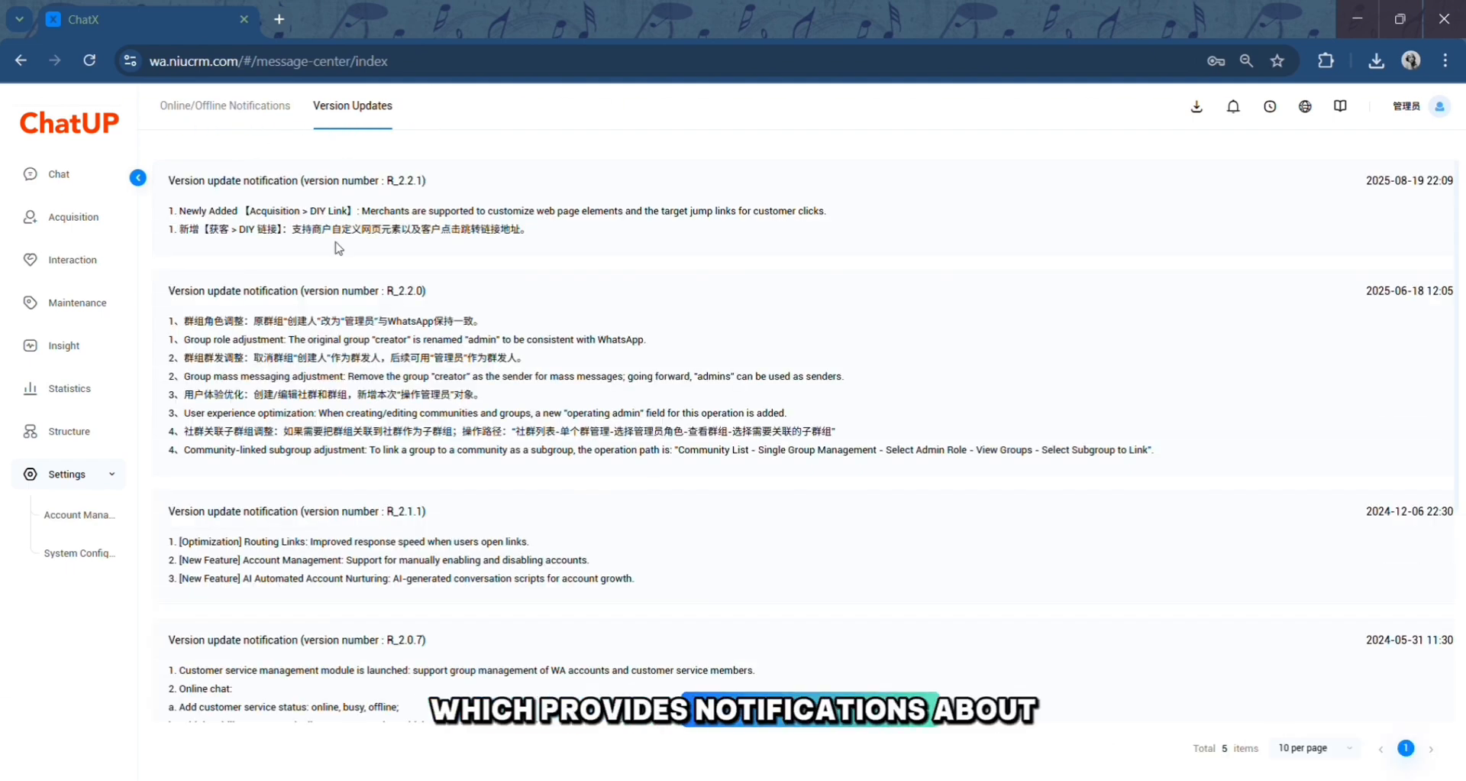
pyautogui.scroll(-2, 326, 474)
pyautogui.scroll(-2, 325, 481)
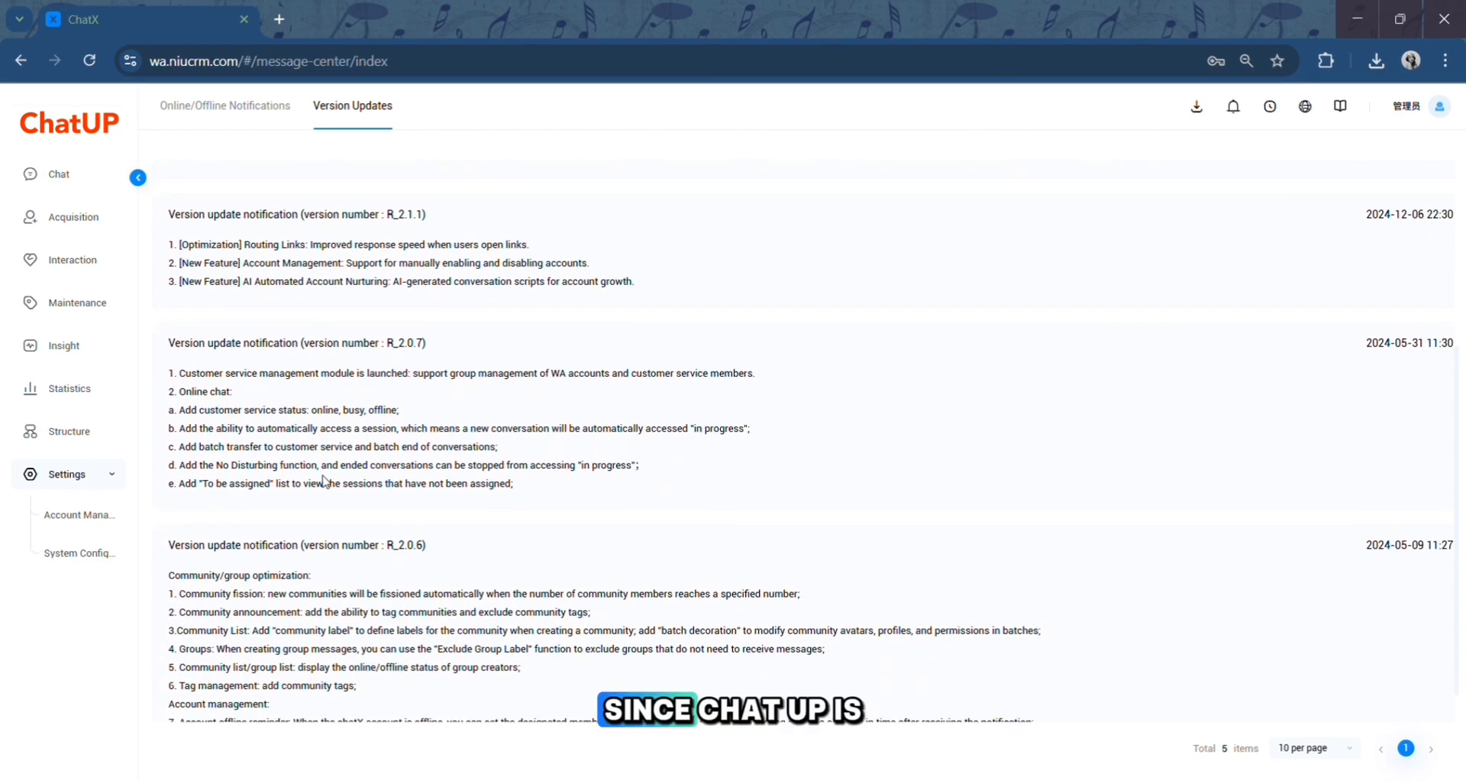
pyautogui.scroll(1, 324, 475)
pyautogui.scroll(3, 323, 475)
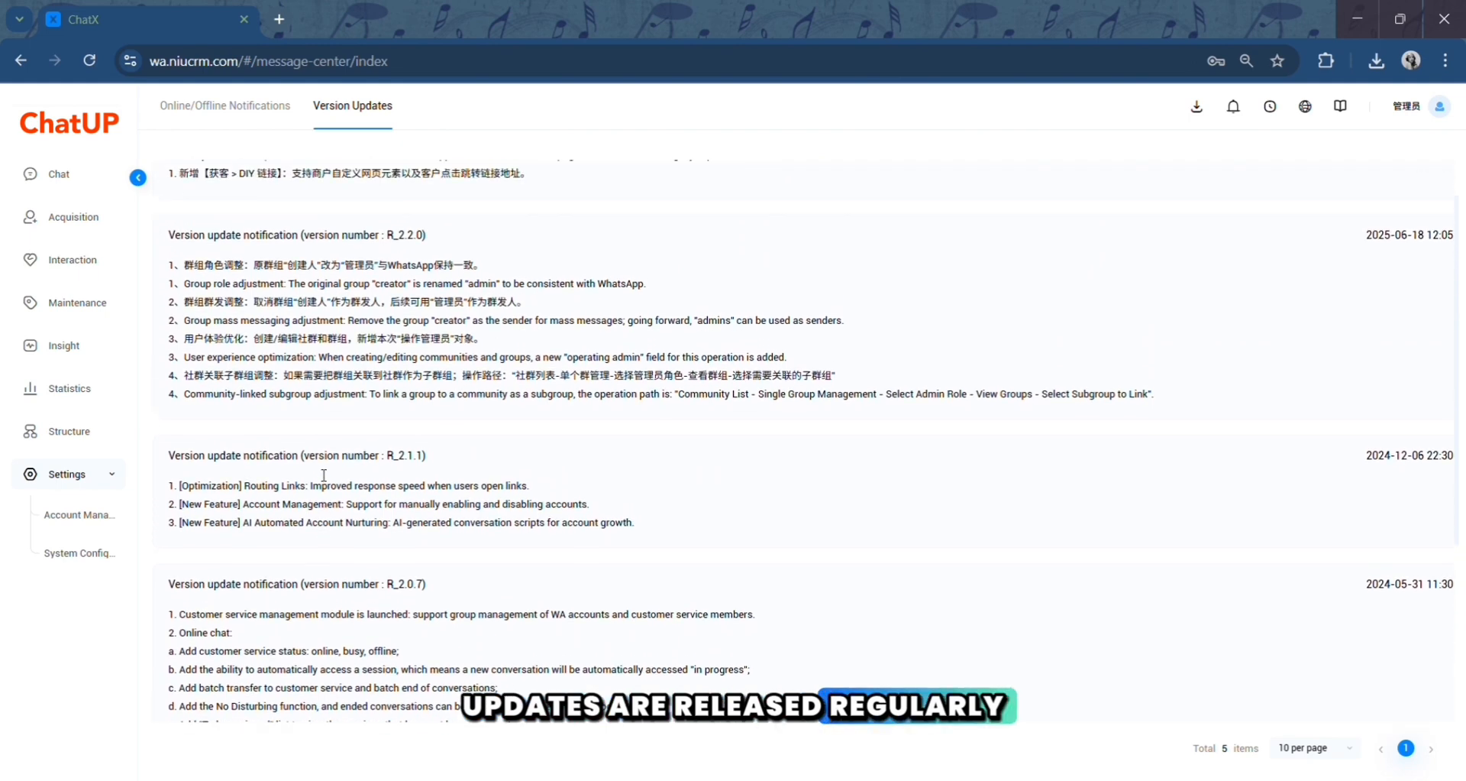
pyautogui.scroll(1, 324, 475)
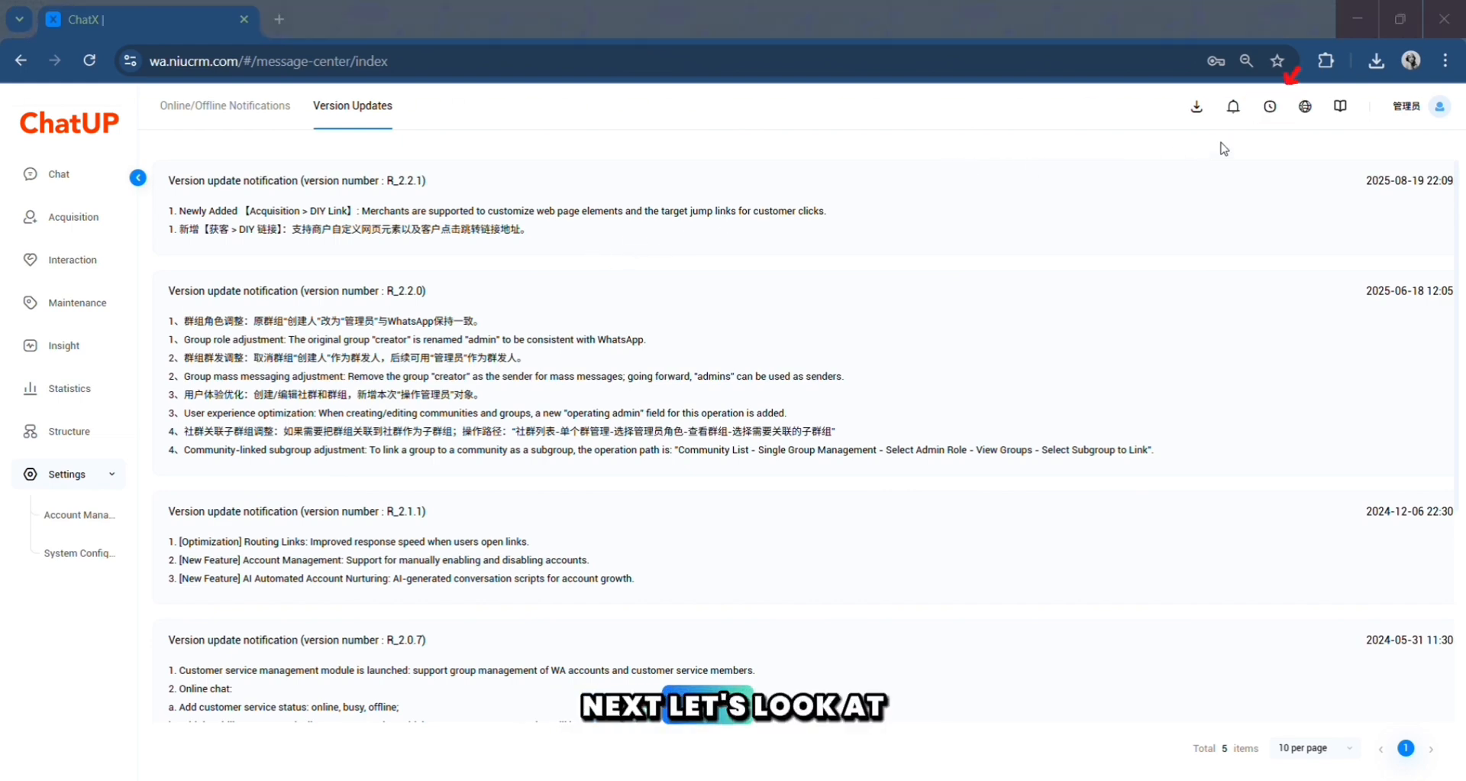
# Confirm the system timezone and try to switch the interface language to 中文
pyautogui.click(1272, 110)
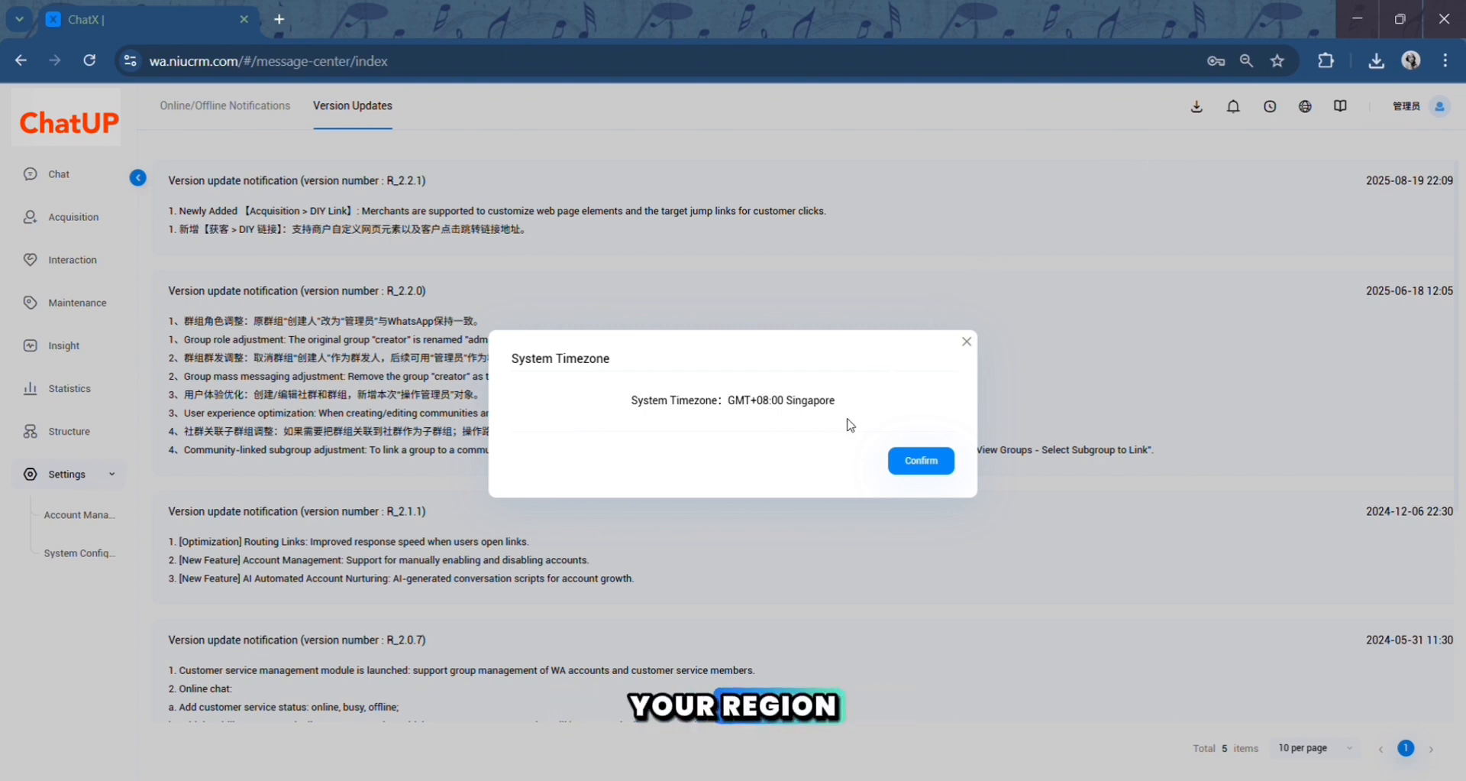
pyautogui.click(915, 462)
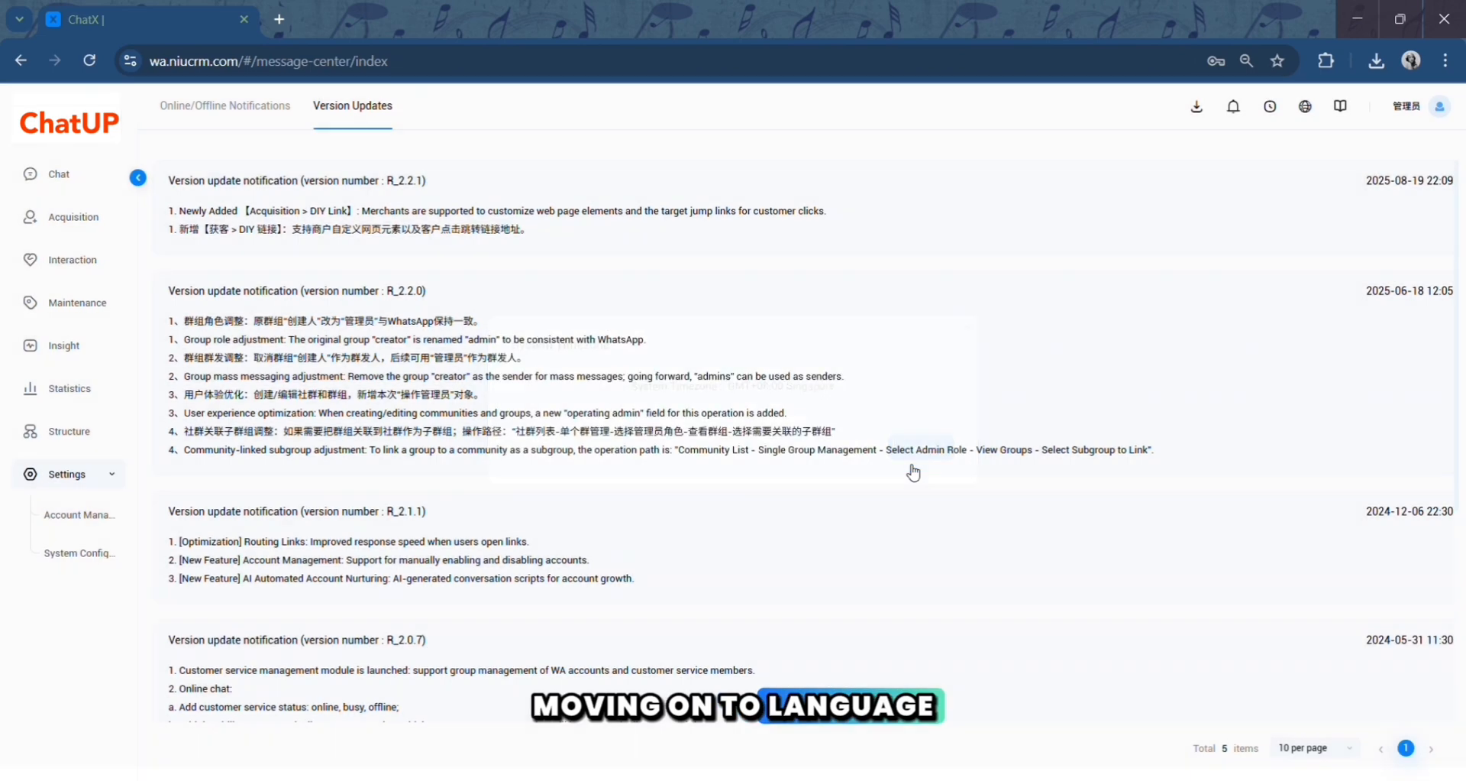
pyautogui.click(1307, 107)
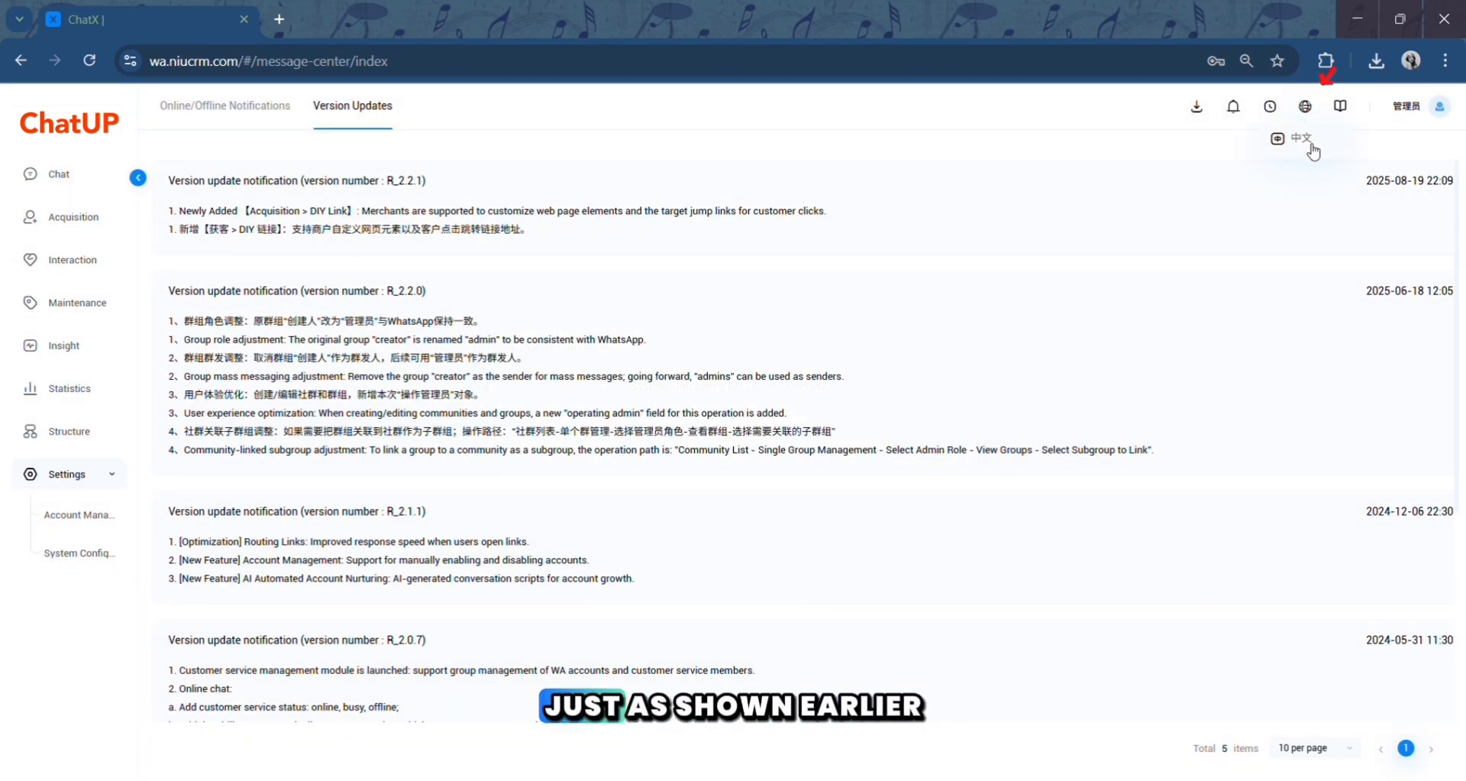
pyautogui.click(1307, 139)
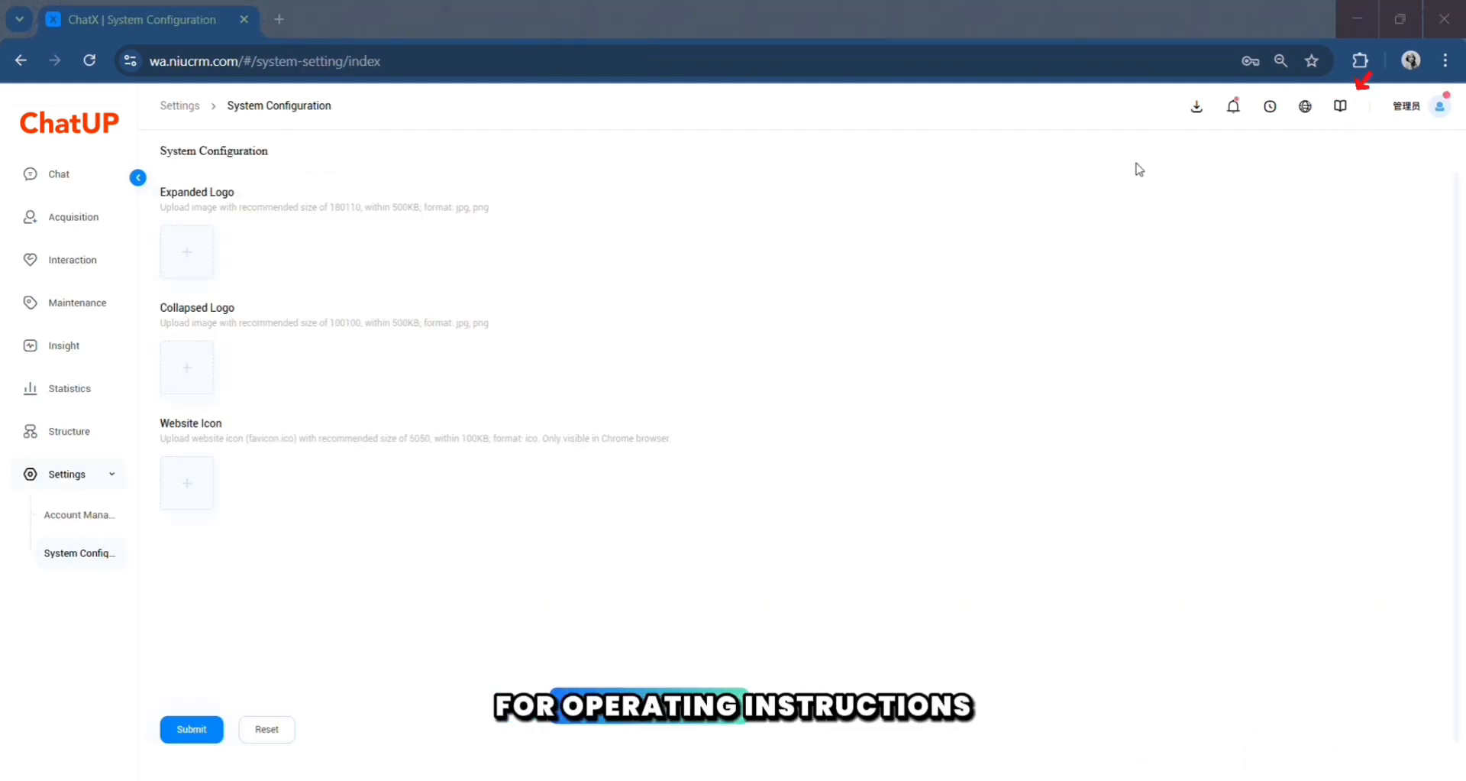
# View the Translate Into English option of the Feishu operating manual and the ChatUP account menu
pyautogui.click(1340, 111)
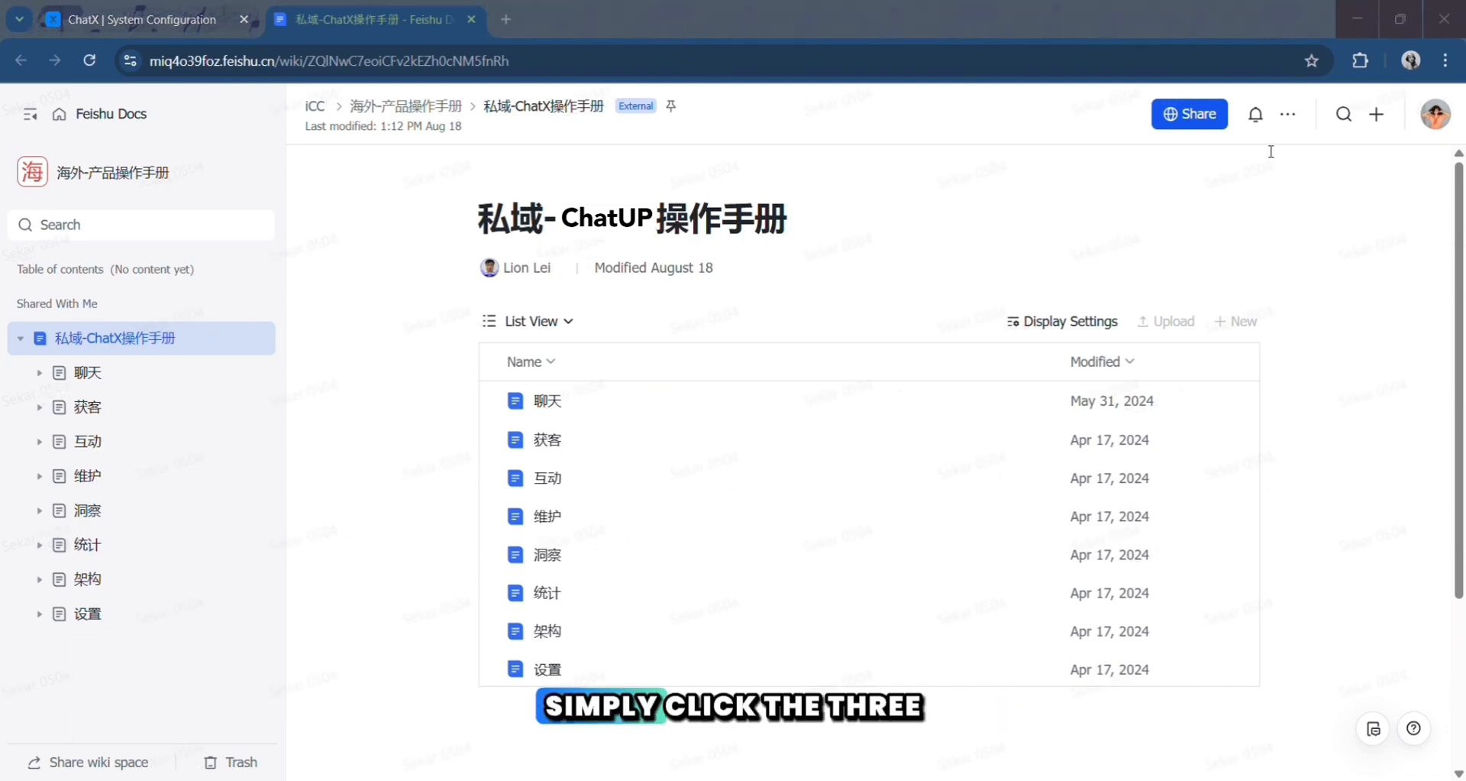
pyautogui.click(1287, 113)
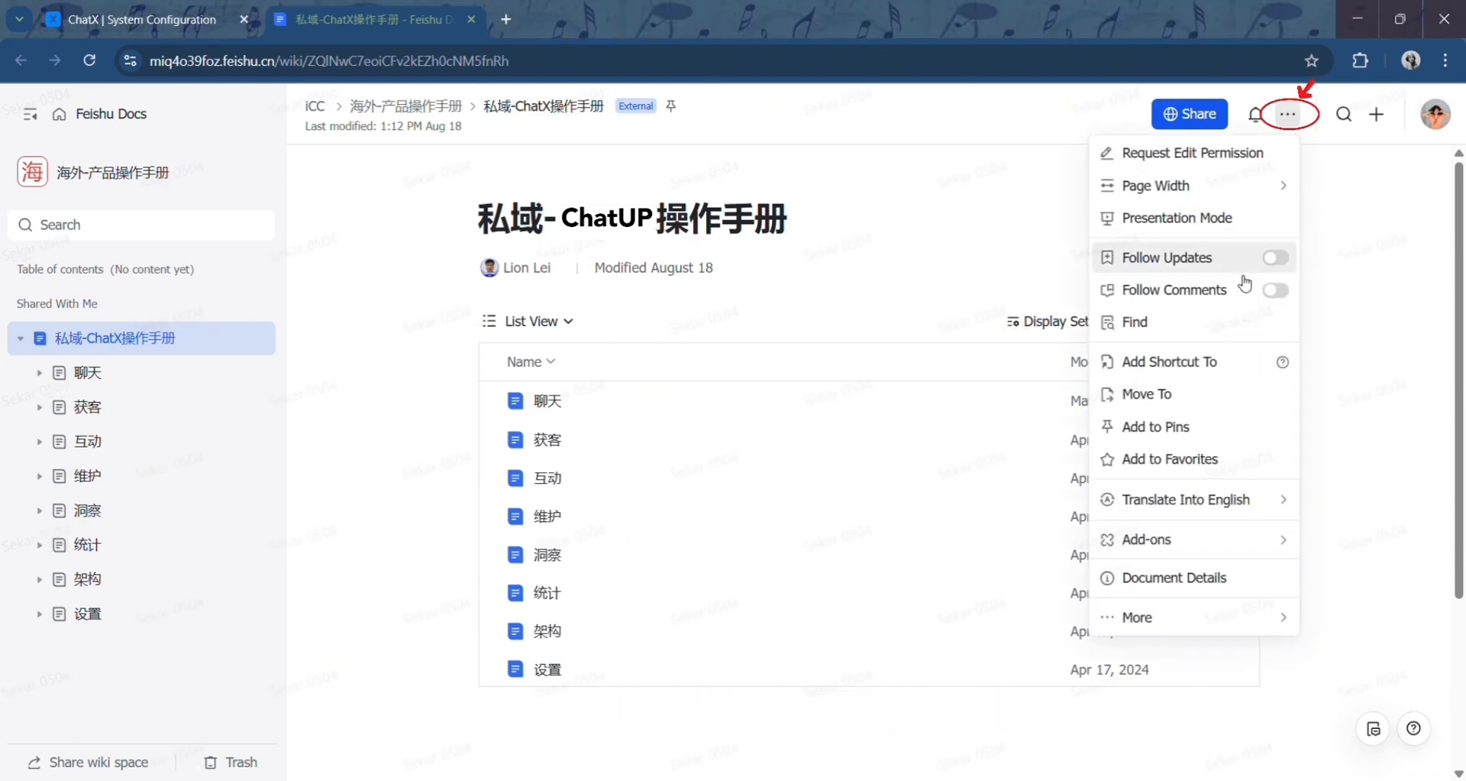
pyautogui.moveTo(1281, 510)
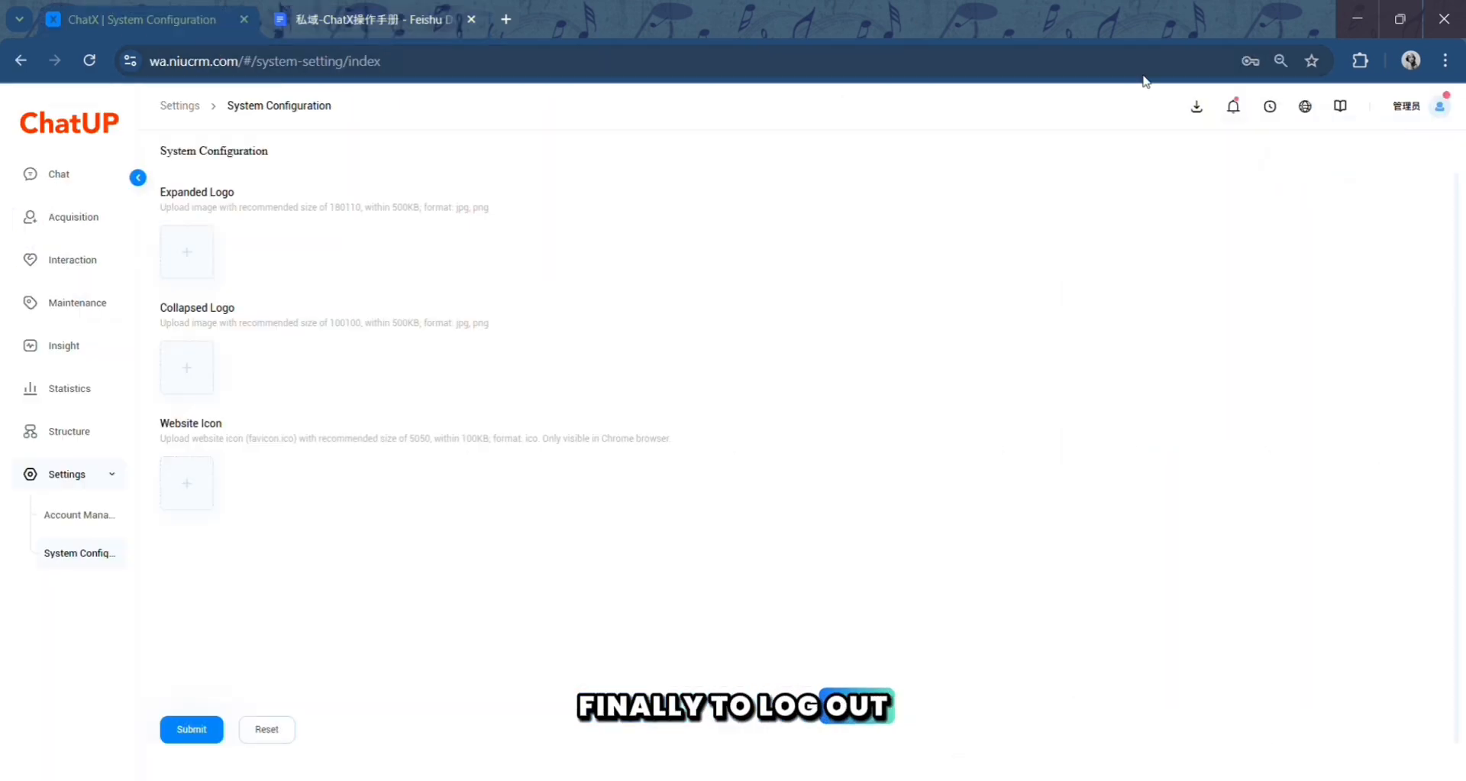
pyautogui.click(1439, 122)
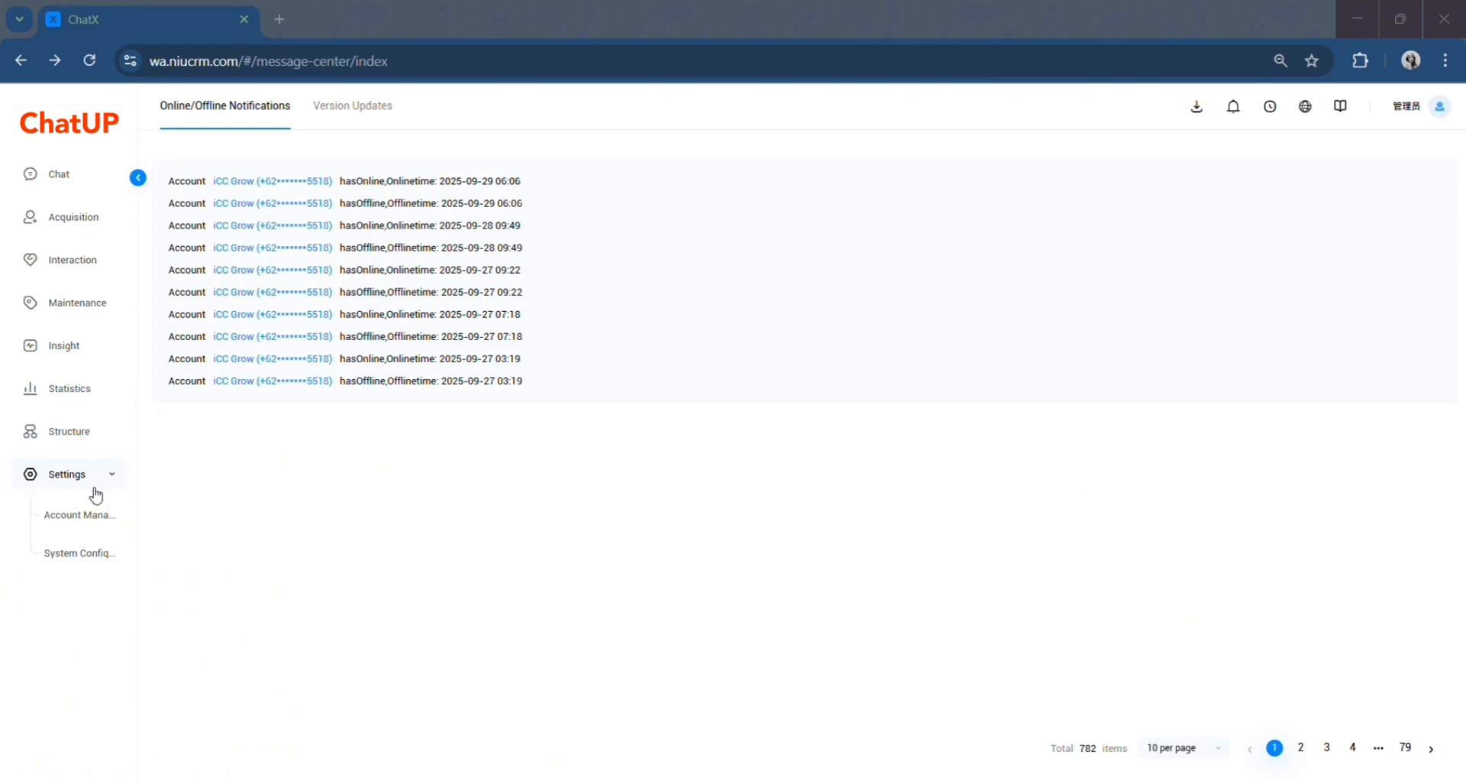
# Submit the uploaded expanded and collapsed logos in System Configuration, checking them with the sidebar collapsed
pyautogui.click(103, 556)
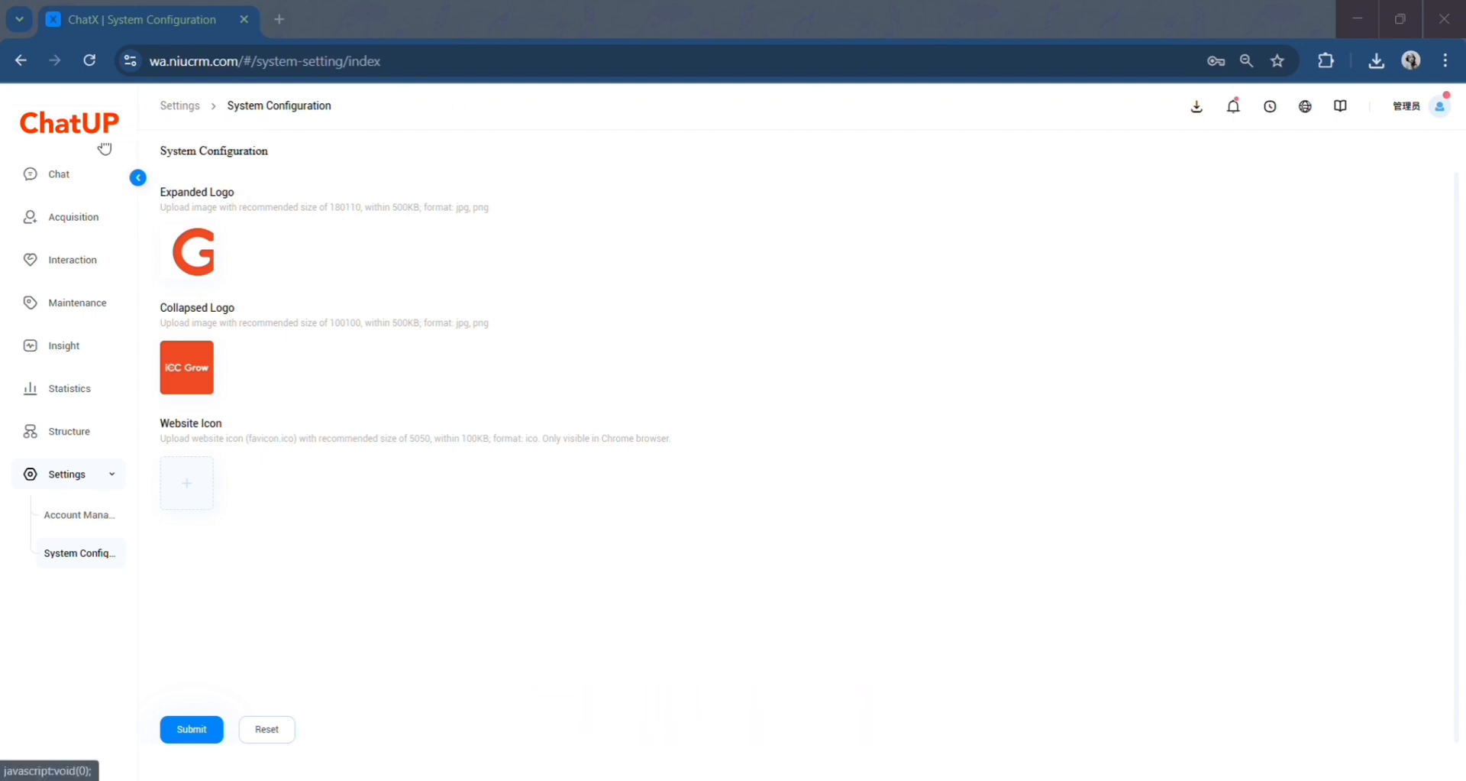
pyautogui.click(135, 177)
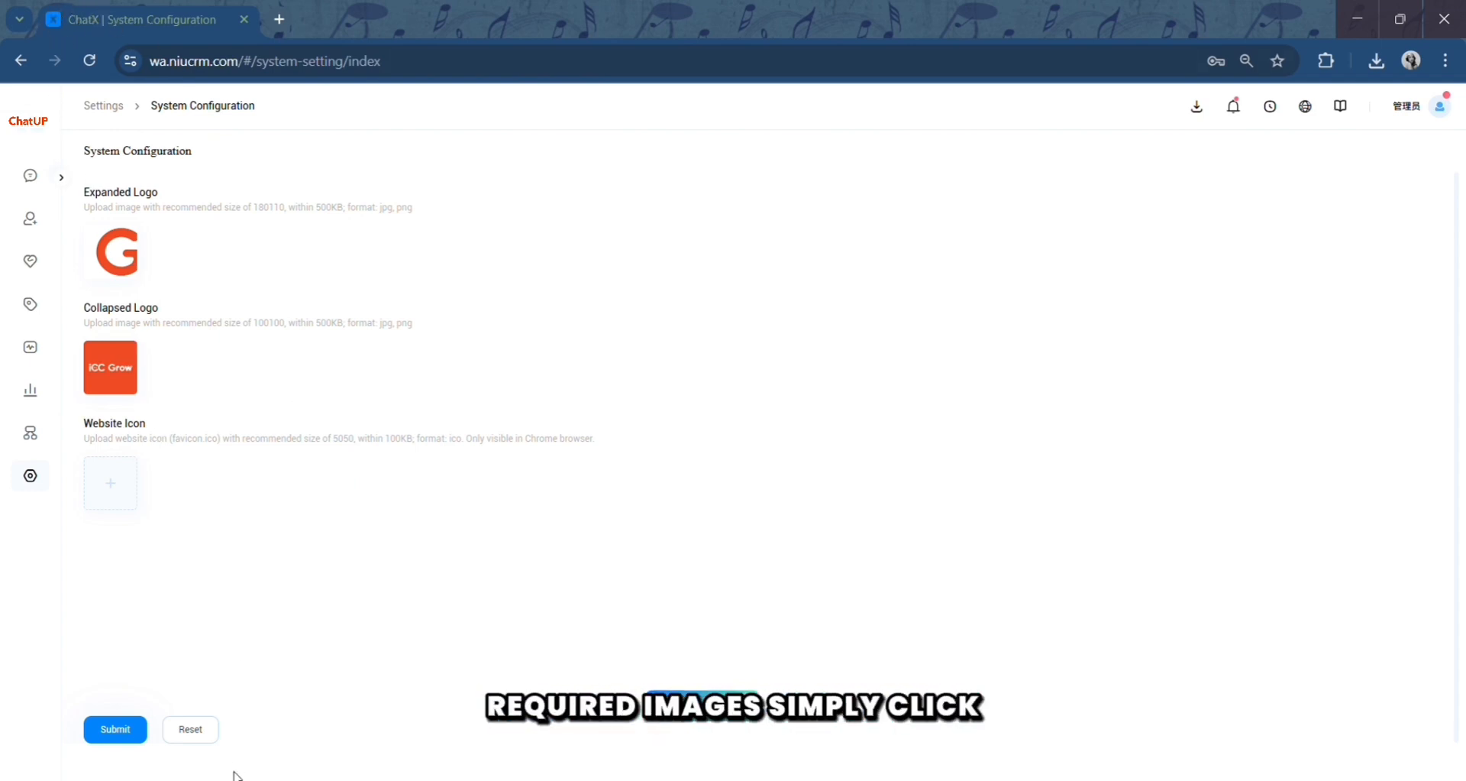
pyautogui.click(127, 741)
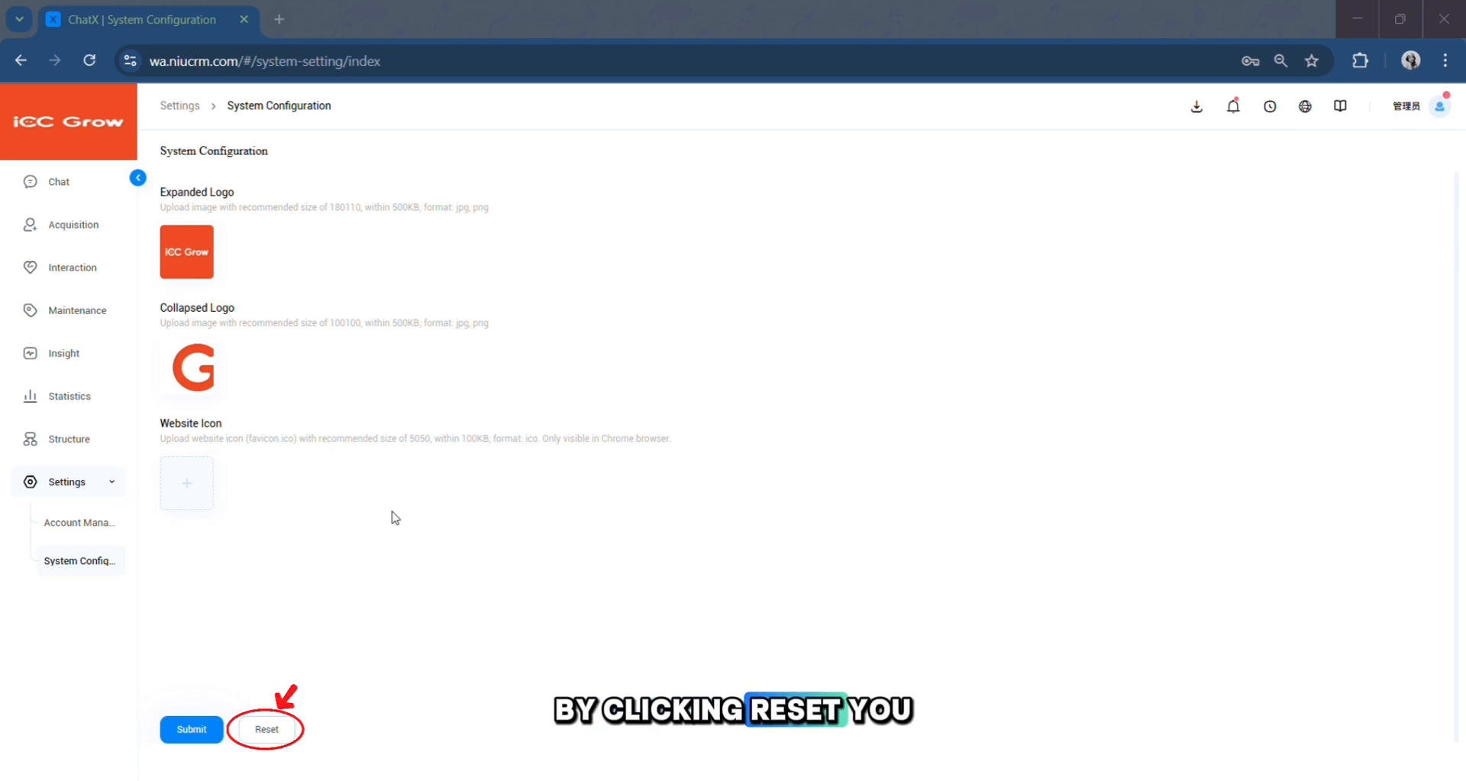
# Reset the system configuration to restore the default ChatUP logos
pyautogui.click(284, 736)
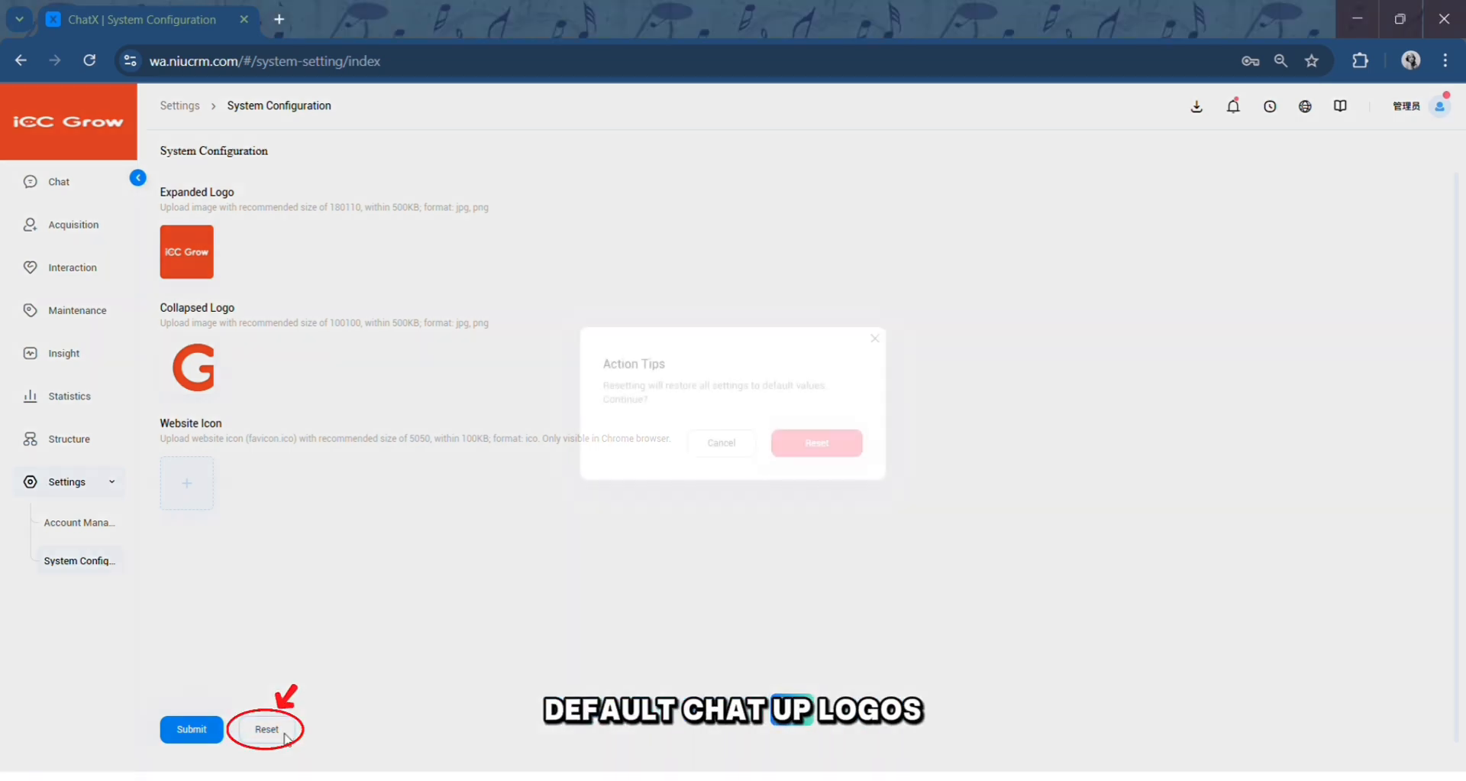
pyautogui.click(816, 458)
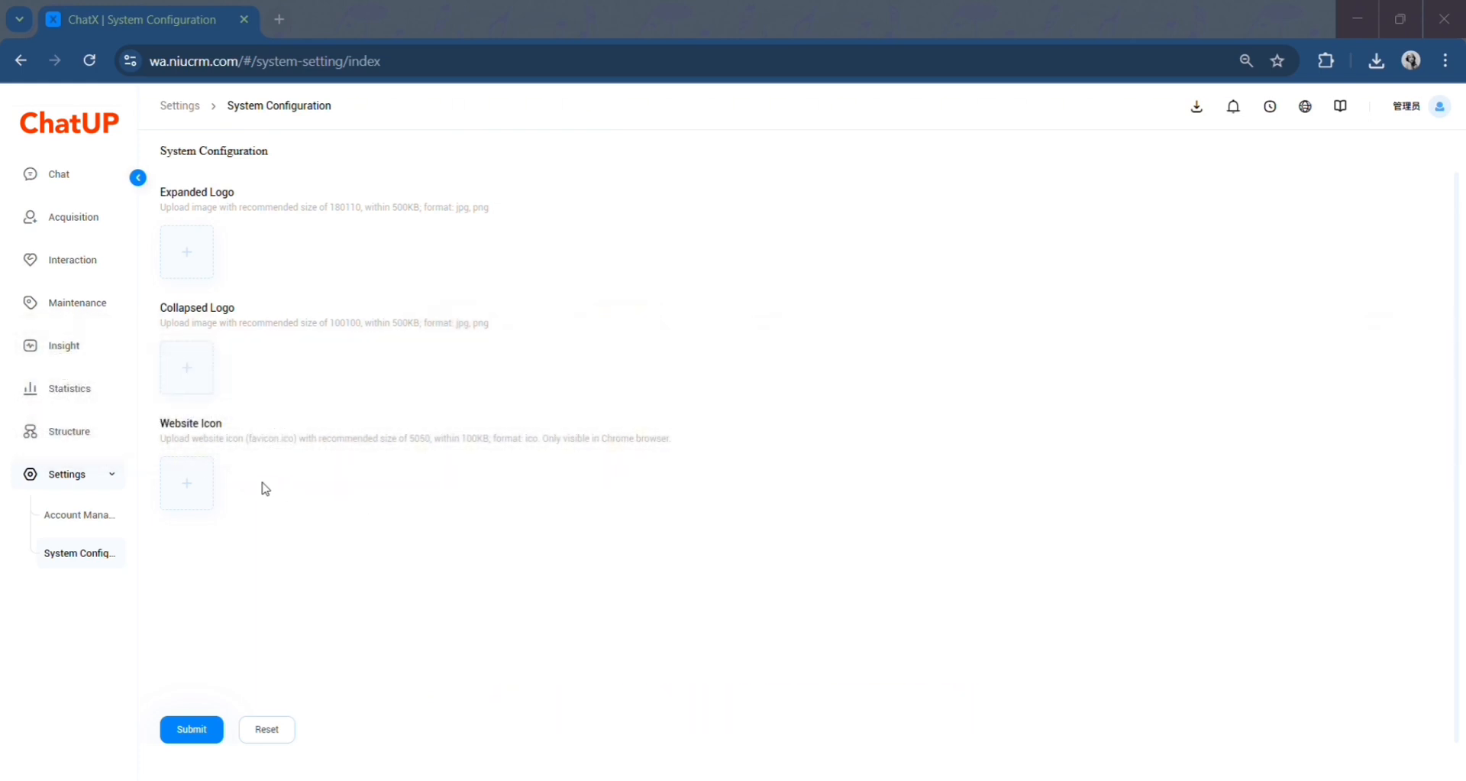
# Create an organization named iCC Indonesia under ChatUp in Organization Management
pyautogui.click(112, 436)
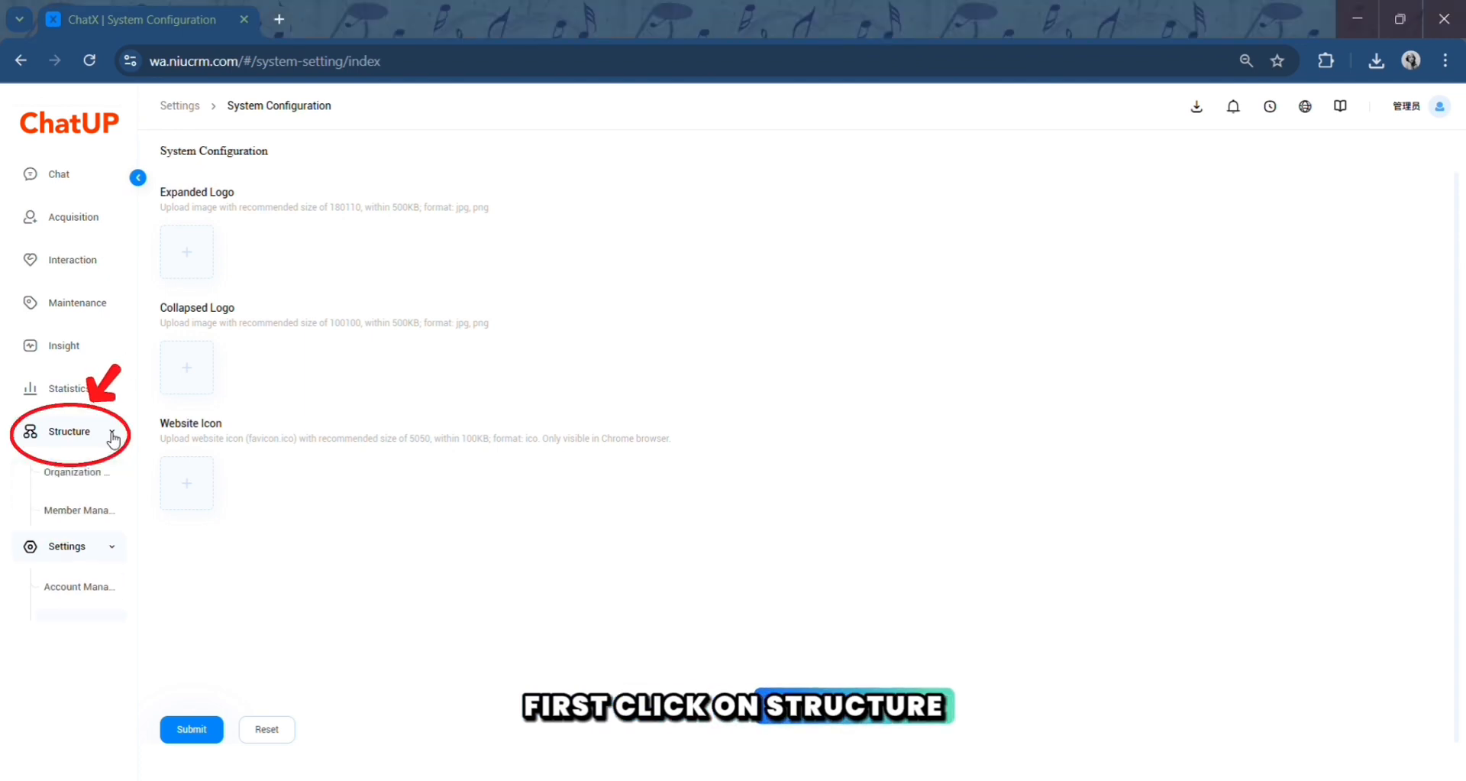
pyautogui.click(113, 476)
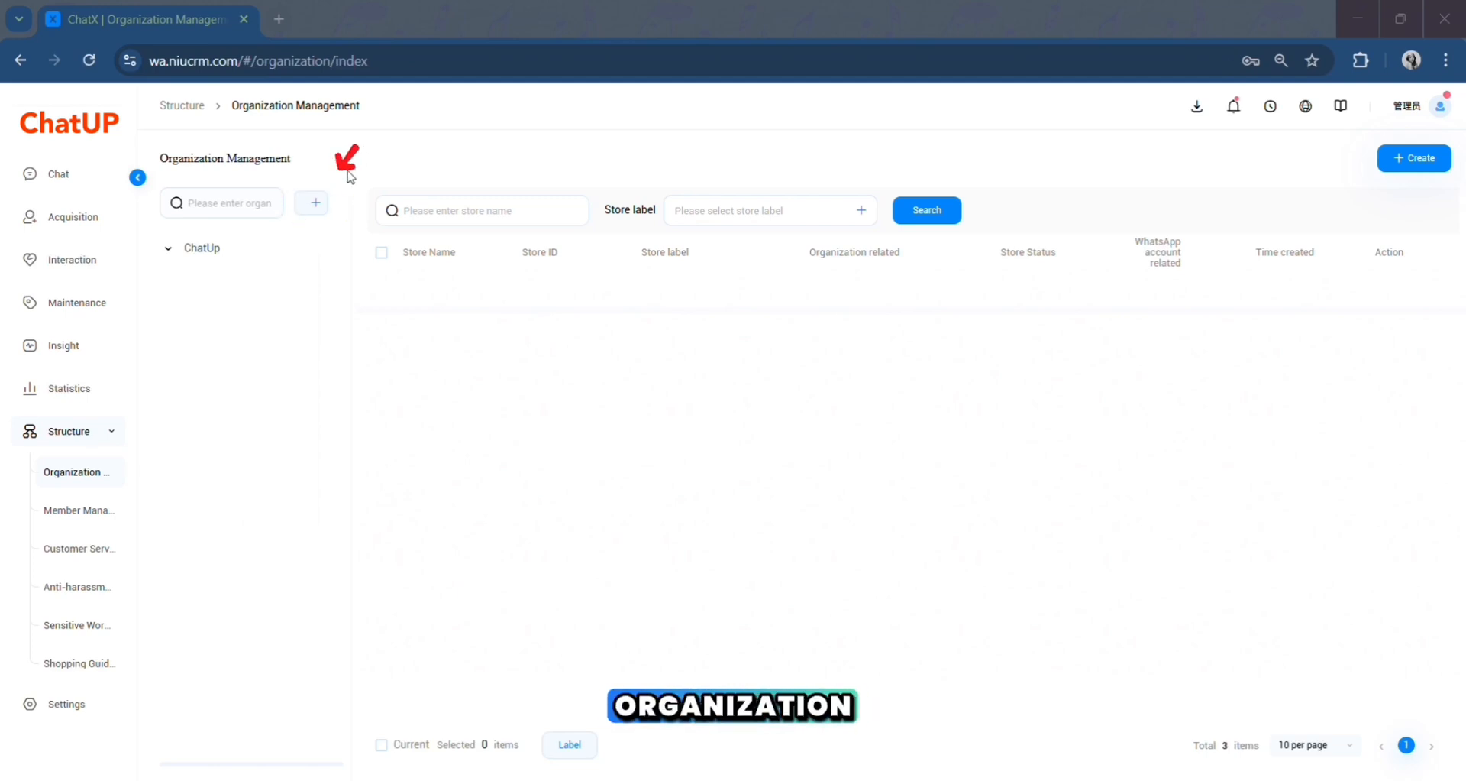
pyautogui.click(319, 205)
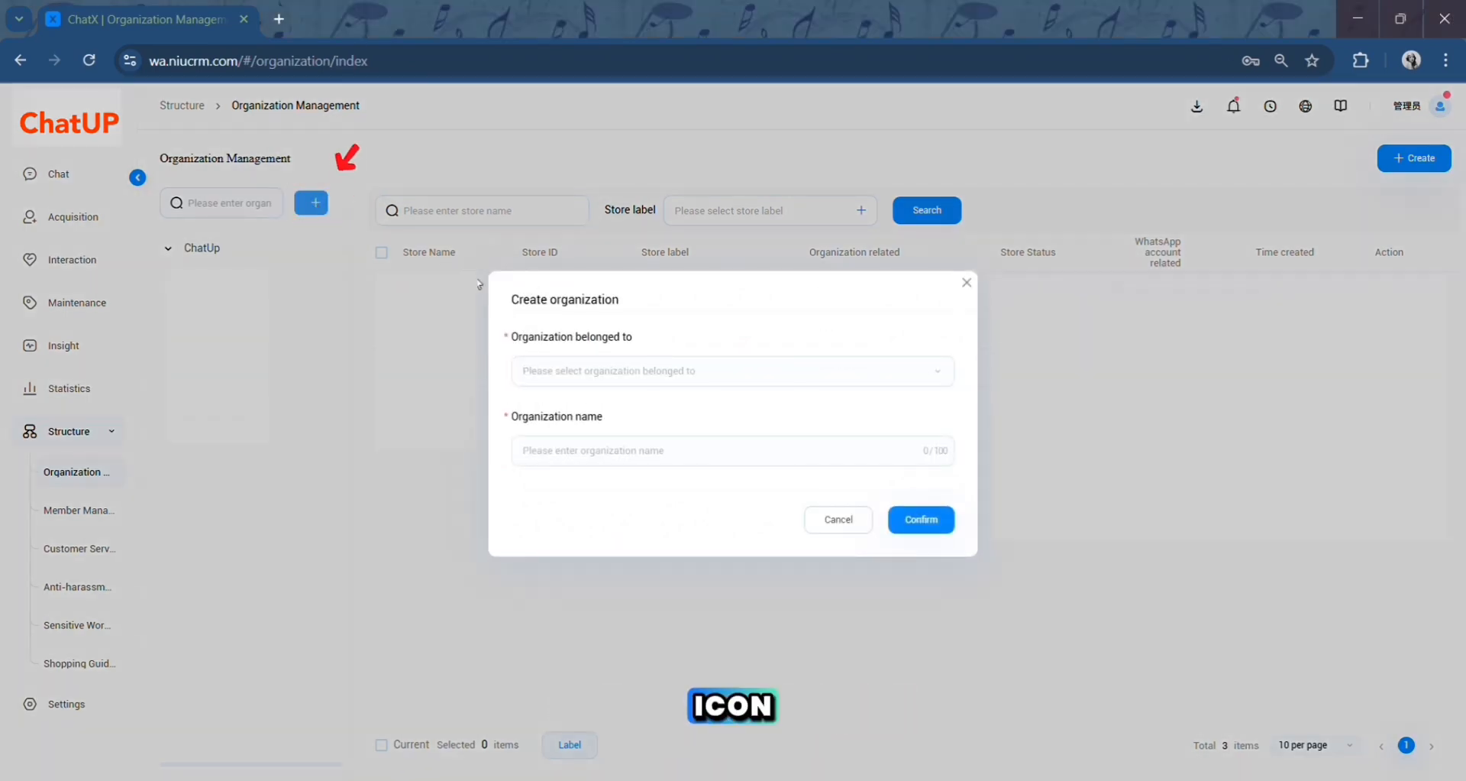
pyautogui.click(876, 376)
pyautogui.click(849, 457)
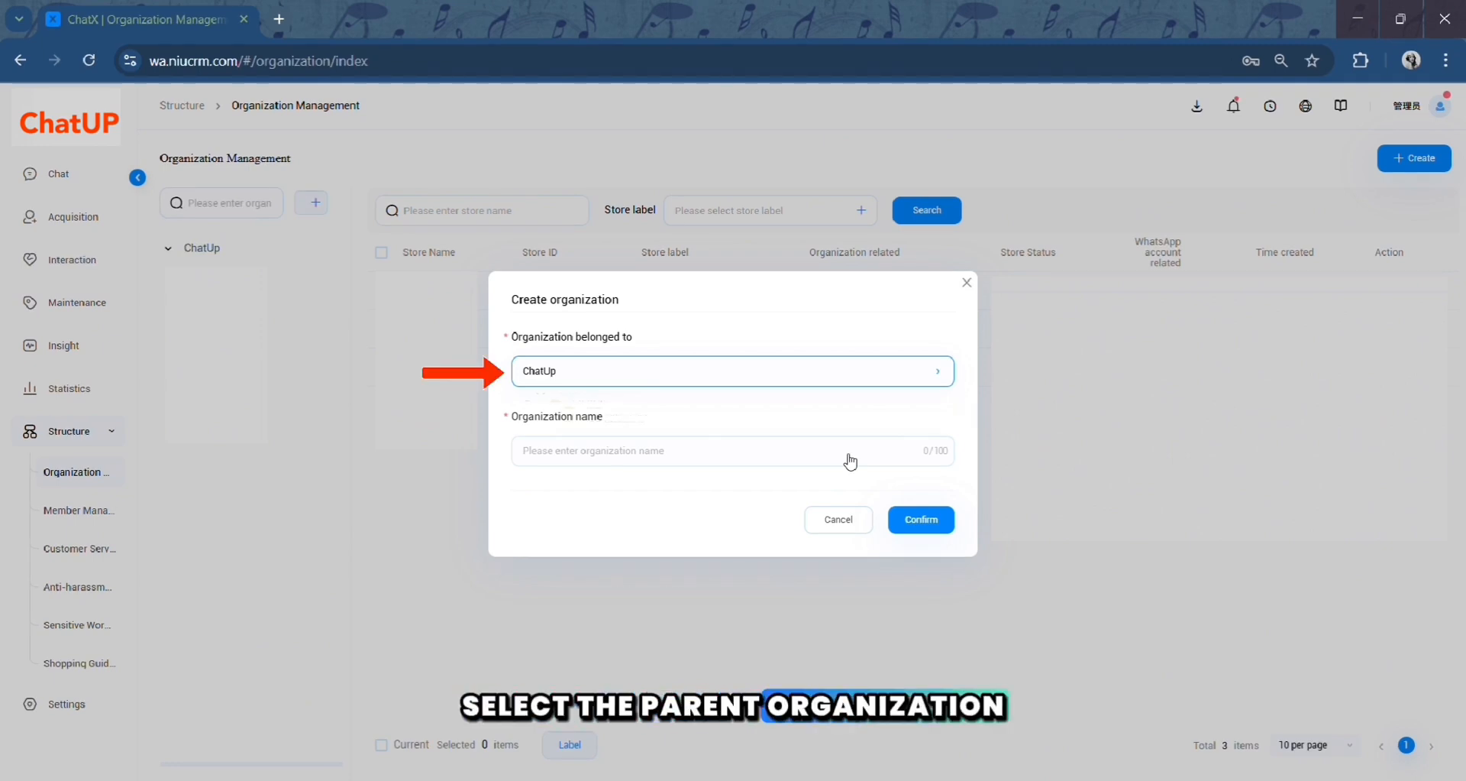
pyautogui.click(848, 455)
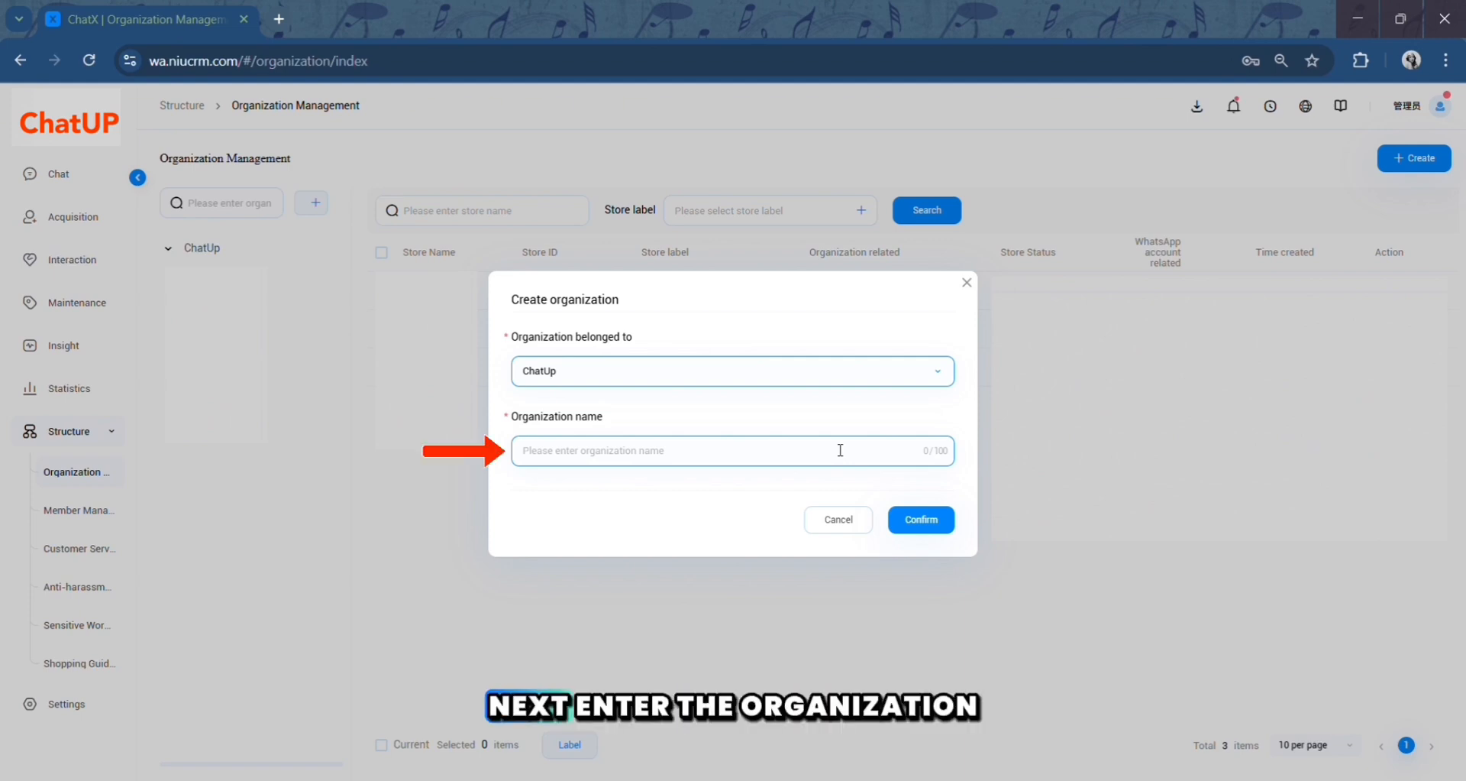
pyautogui.write('idC Indonesia')
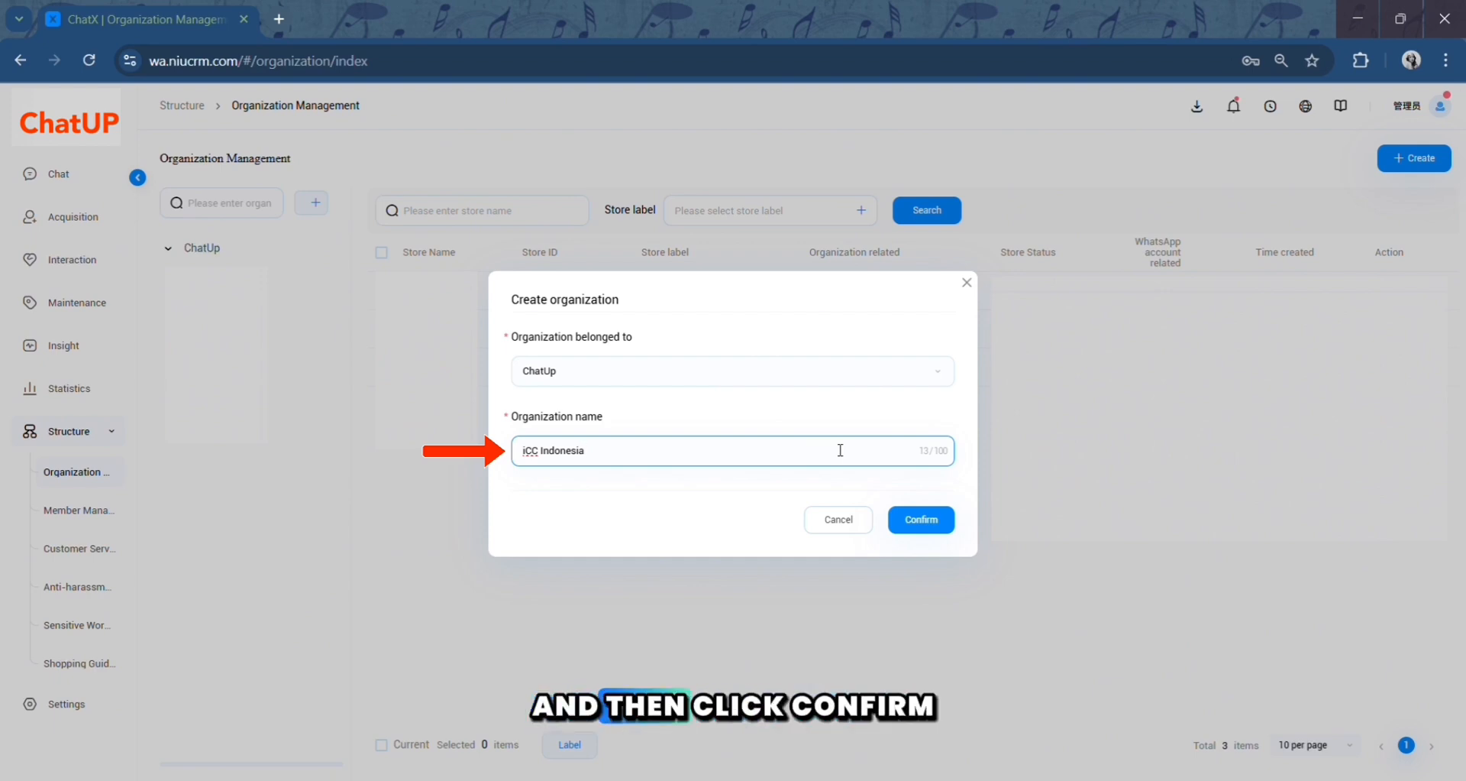
pyautogui.click(904, 532)
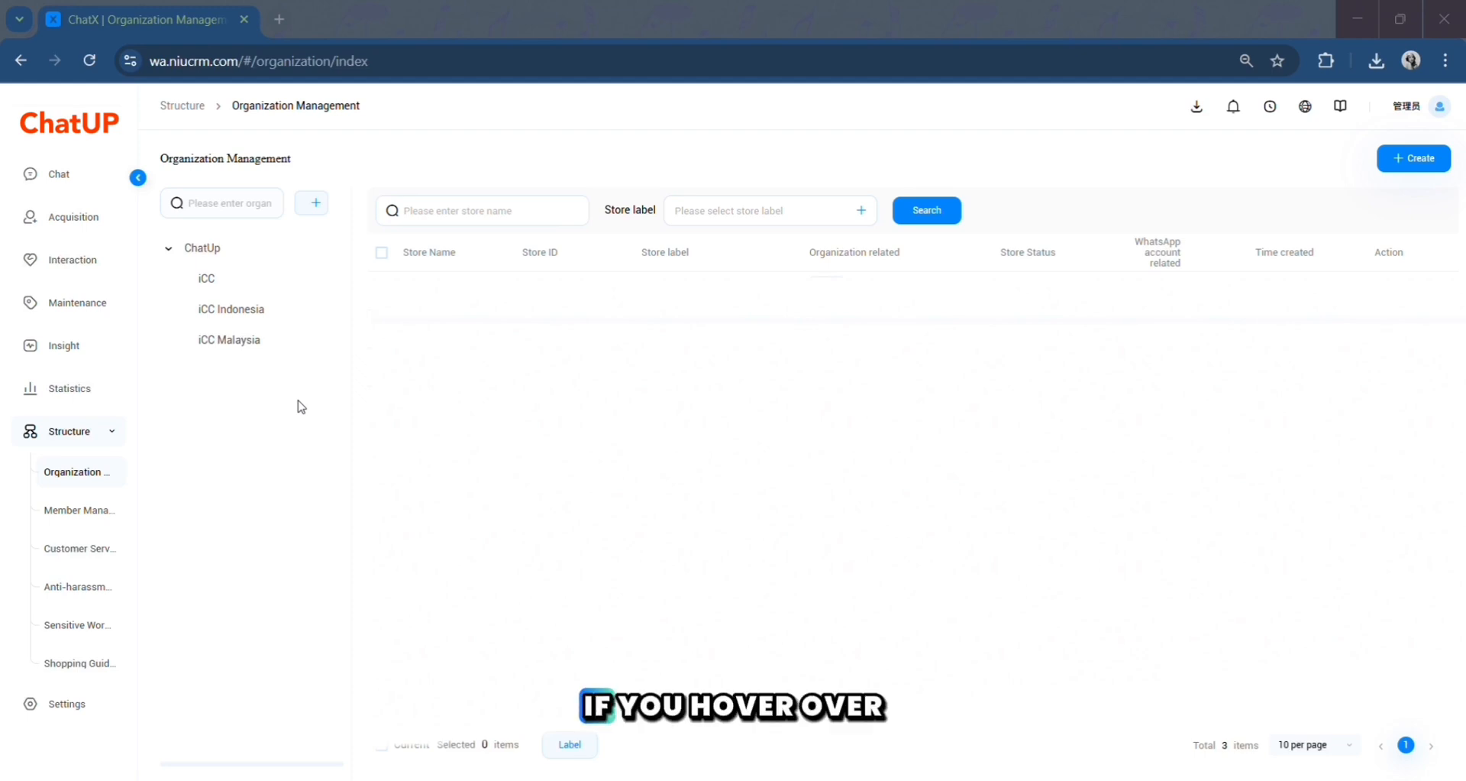
# View the options available for the iCC Indonesia organization
pyautogui.moveTo(296, 317)
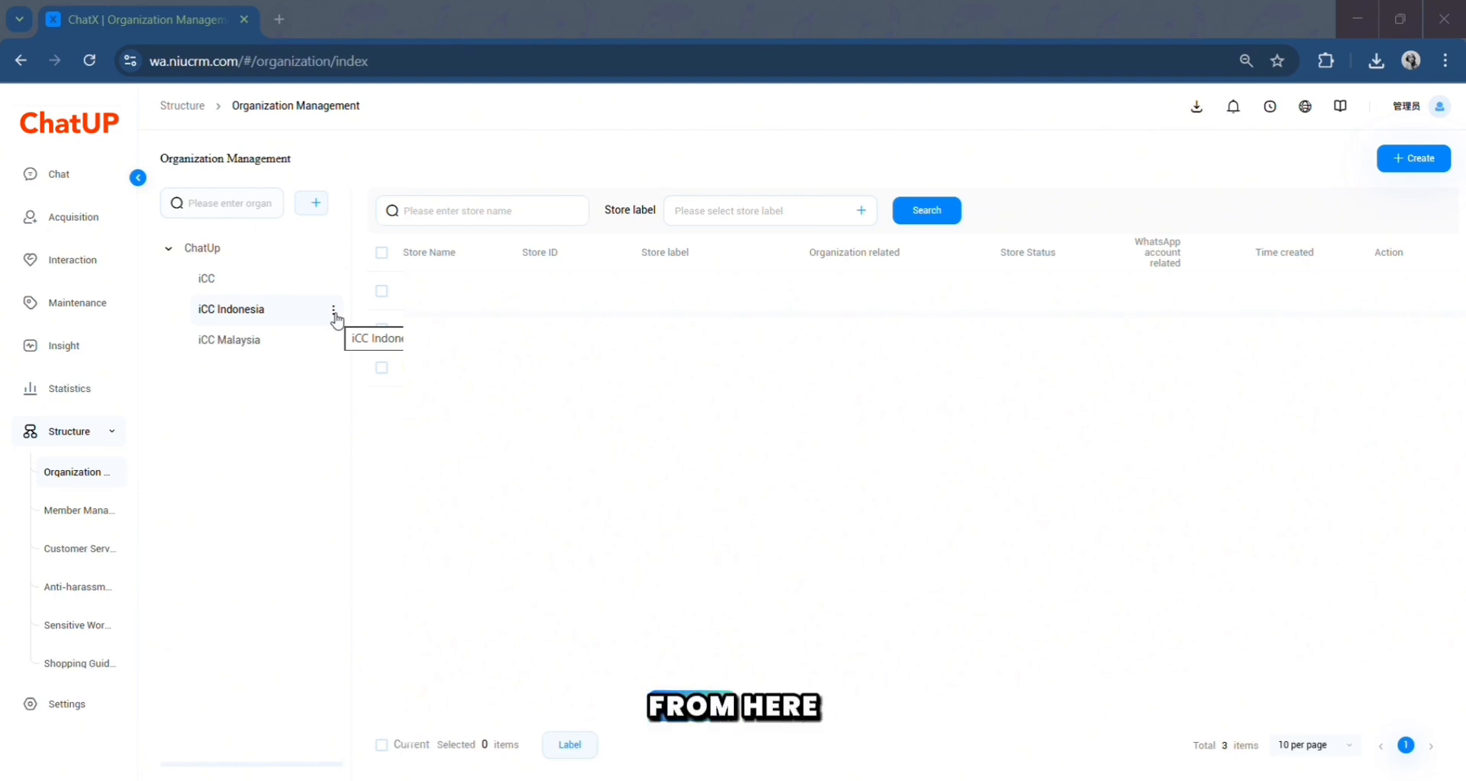
pyautogui.click(334, 311)
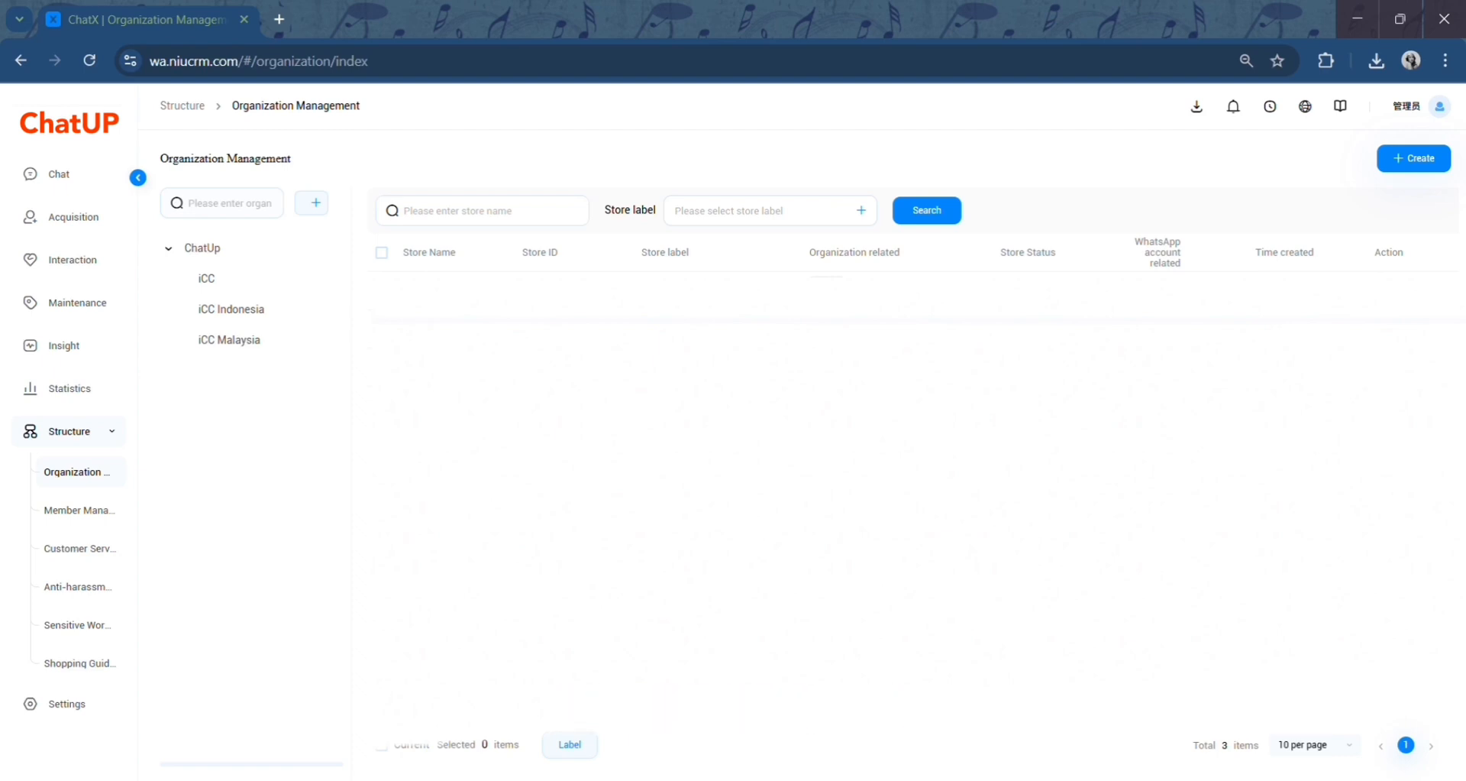
# Open the store creation form and examine its organization, address, contact, member and WhatsApp account fields
pyautogui.click(1413, 158)
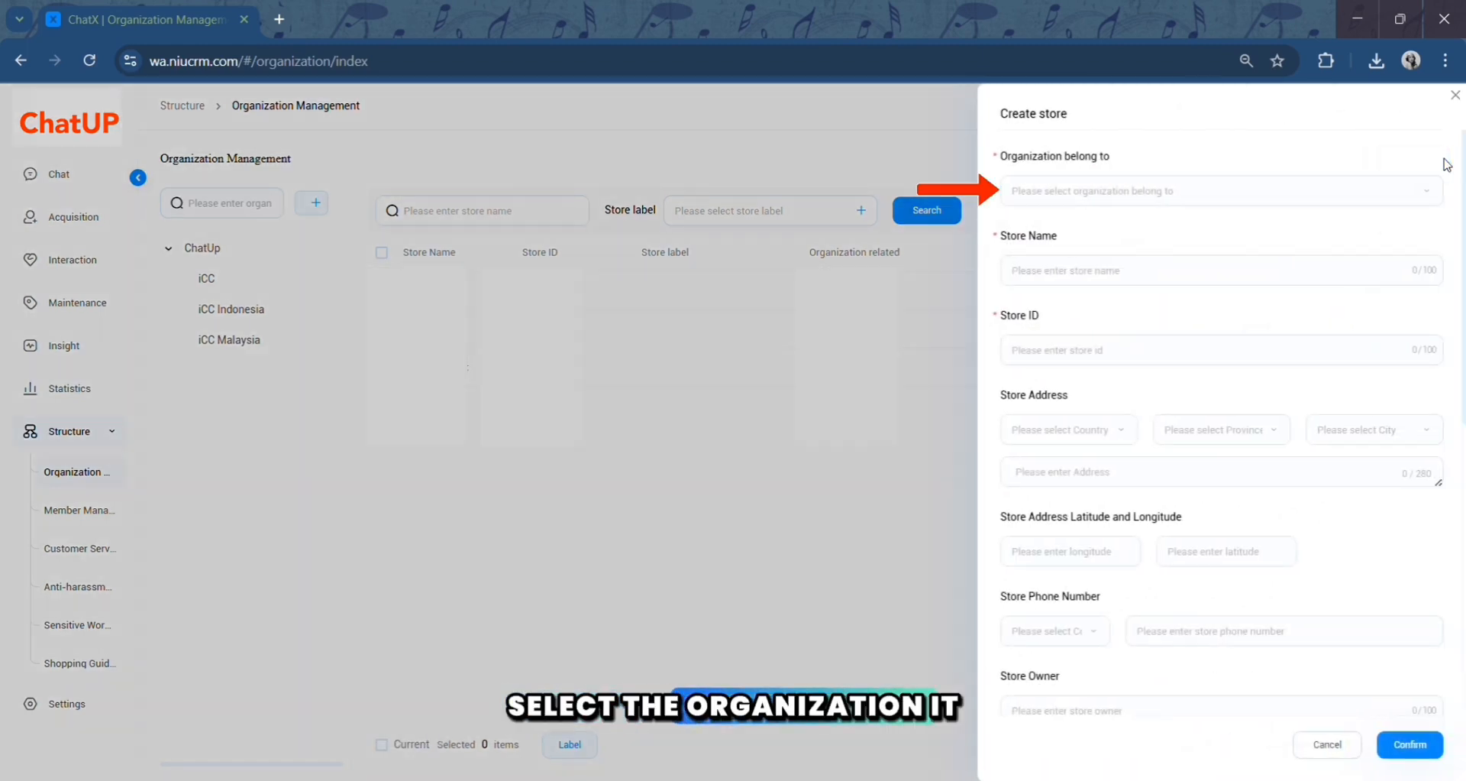
pyautogui.click(1058, 198)
pyautogui.click(1103, 344)
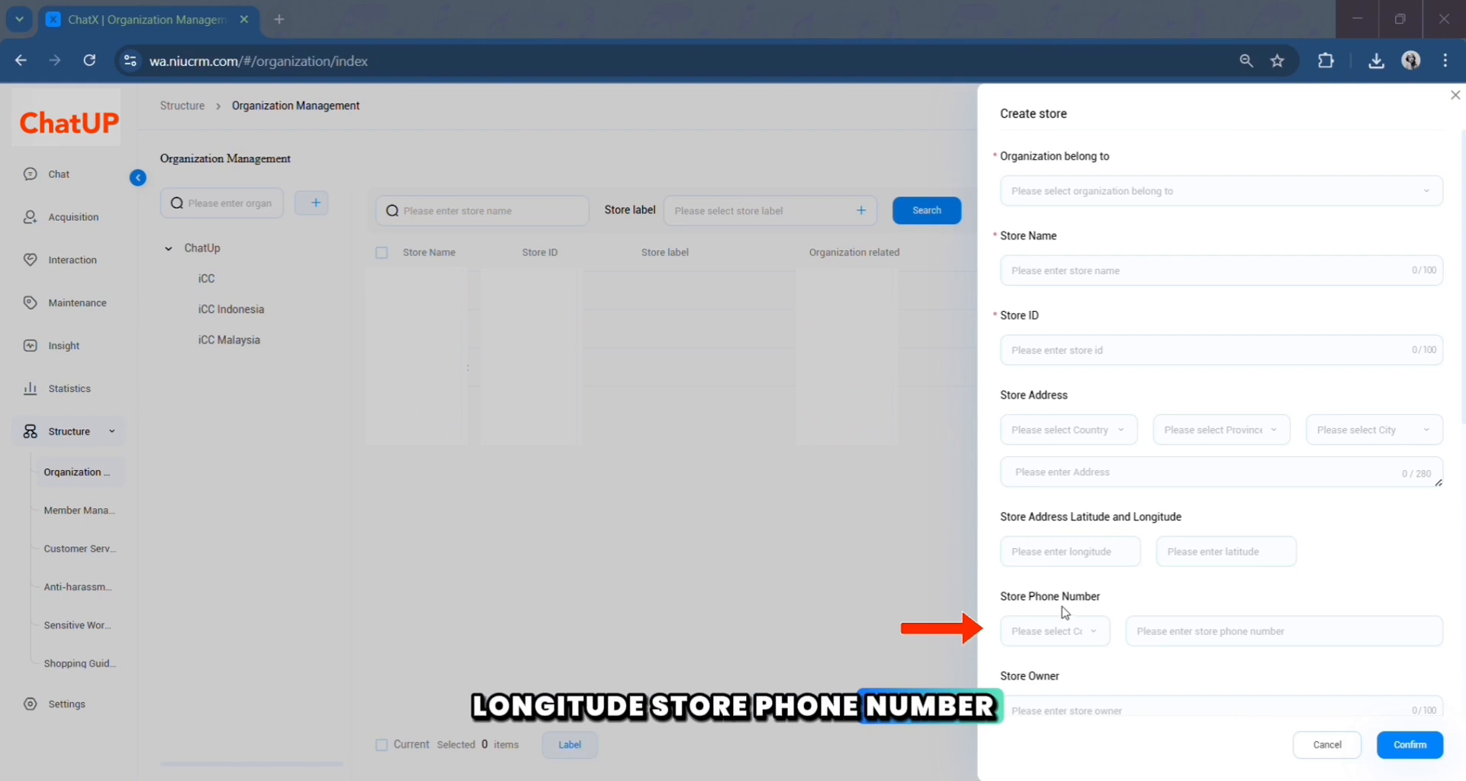
pyautogui.scroll(-7, 1109, 669)
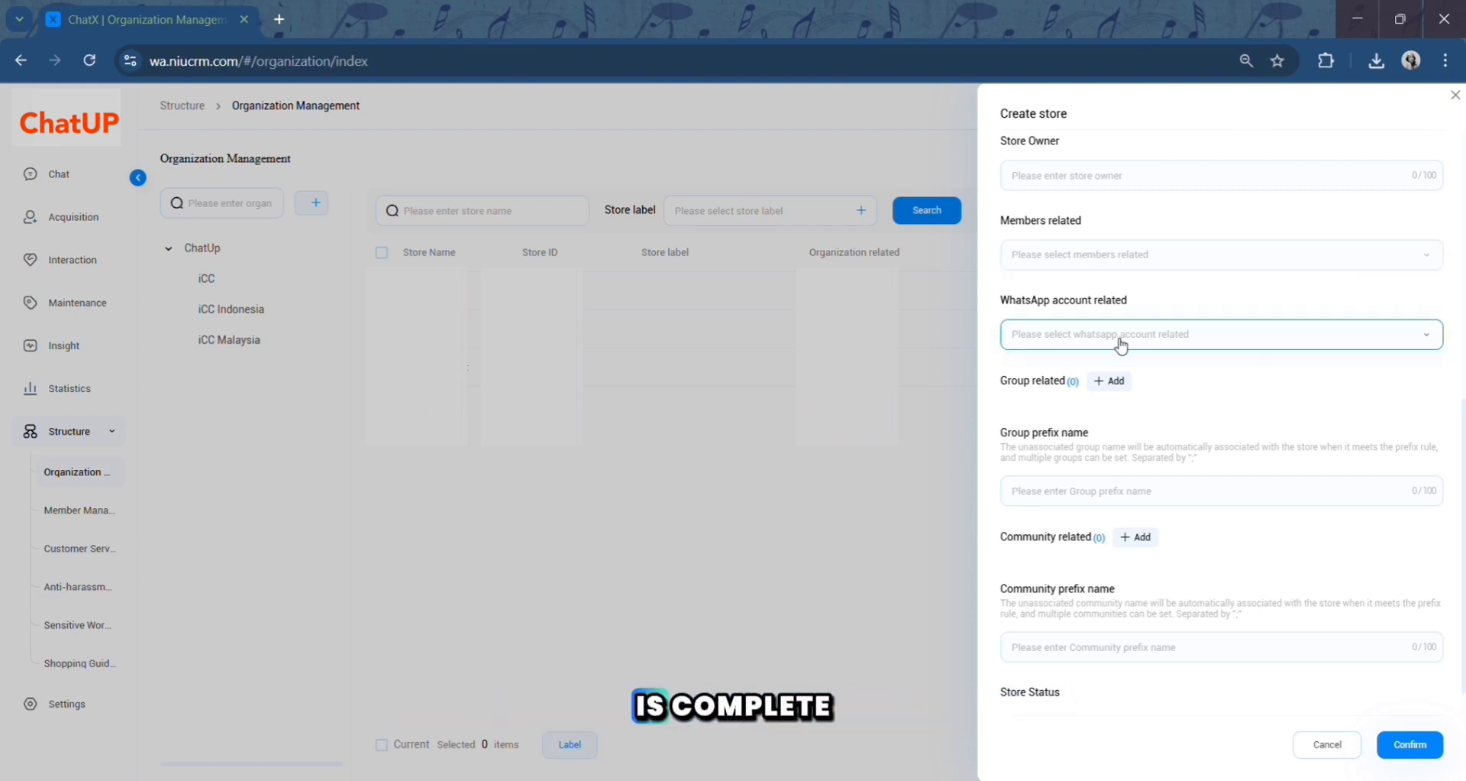
pyautogui.scroll(-1, 1040, 374)
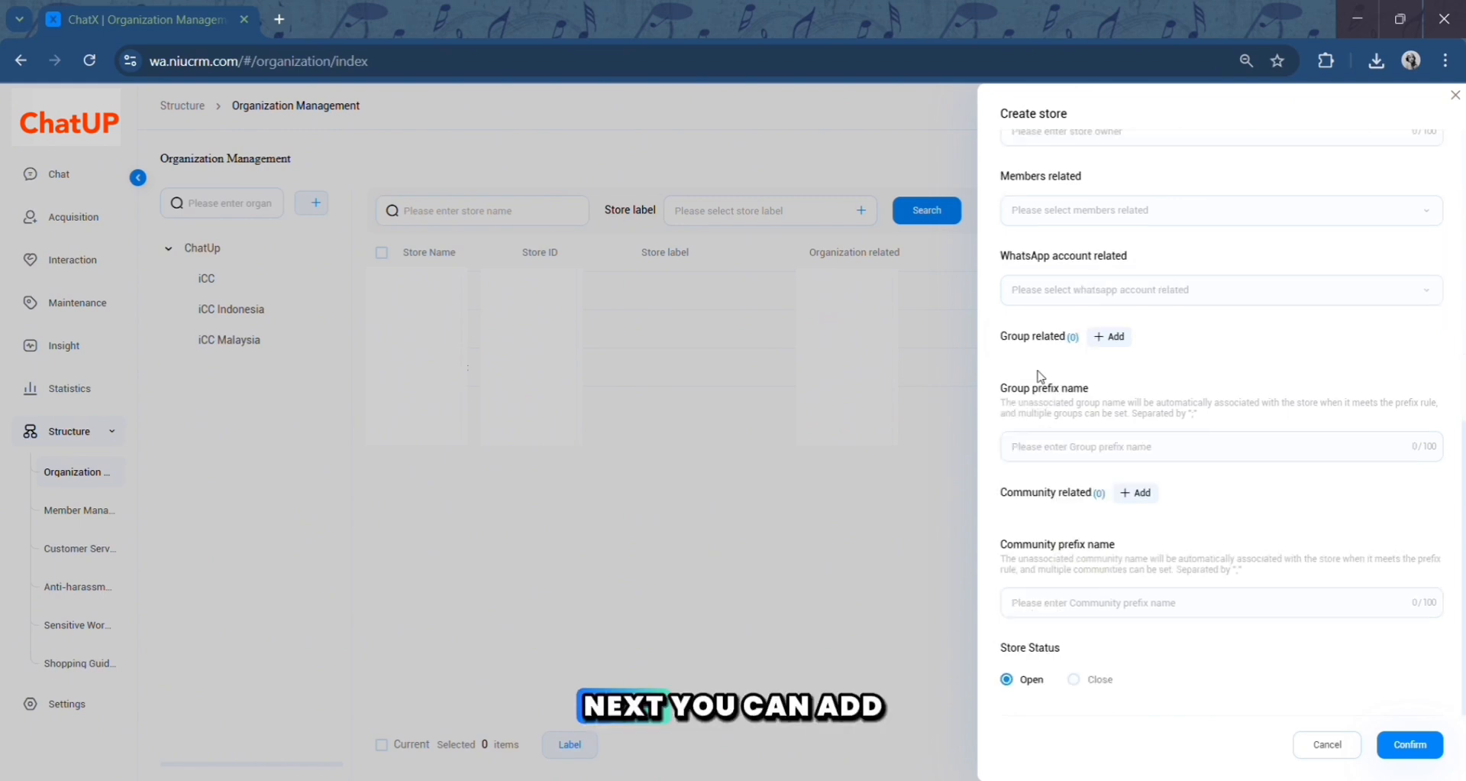
# View the groups selectable for the new store, its prefix, community and status fields, and the store name search
pyautogui.click(1123, 343)
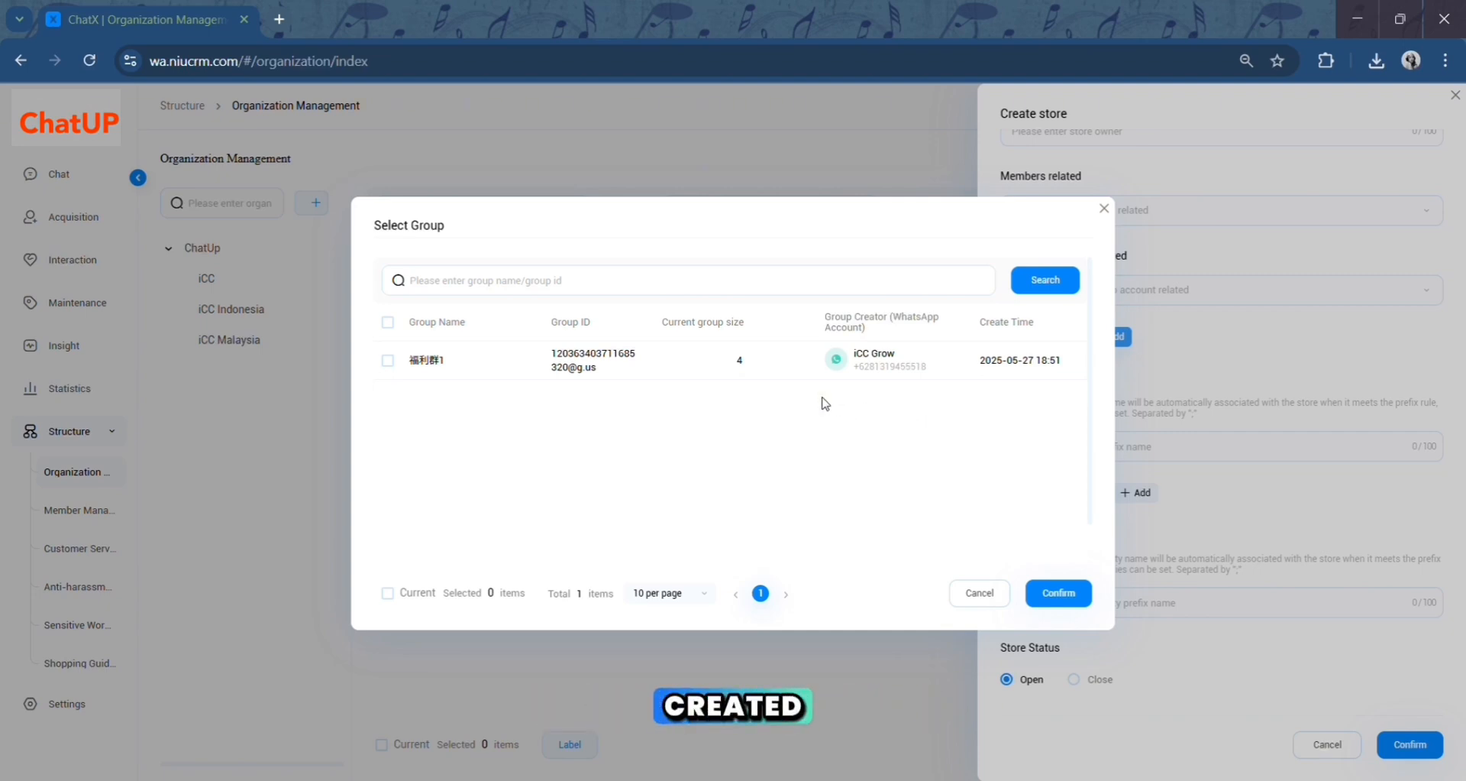
pyautogui.click(1103, 218)
pyautogui.click(1069, 456)
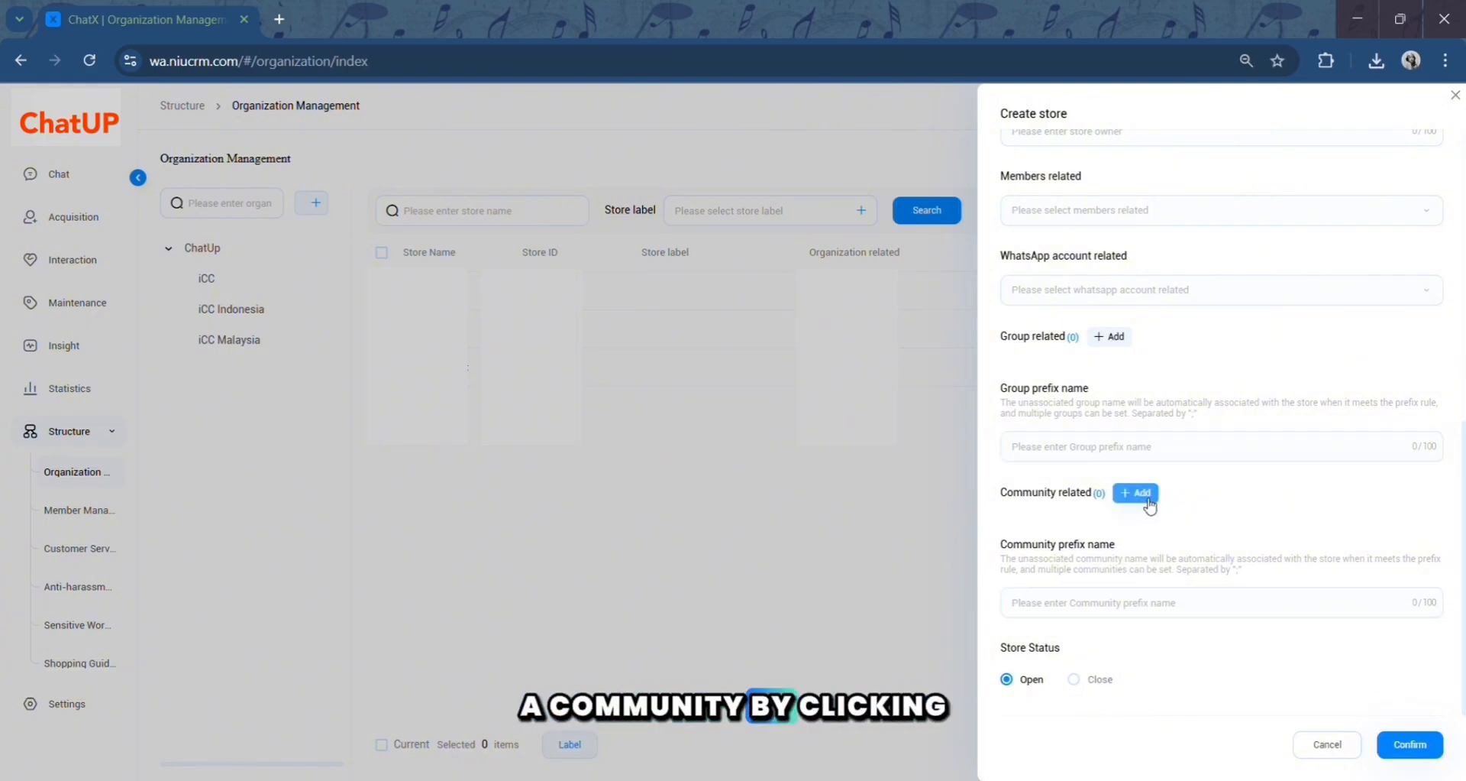
pyautogui.click(1130, 602)
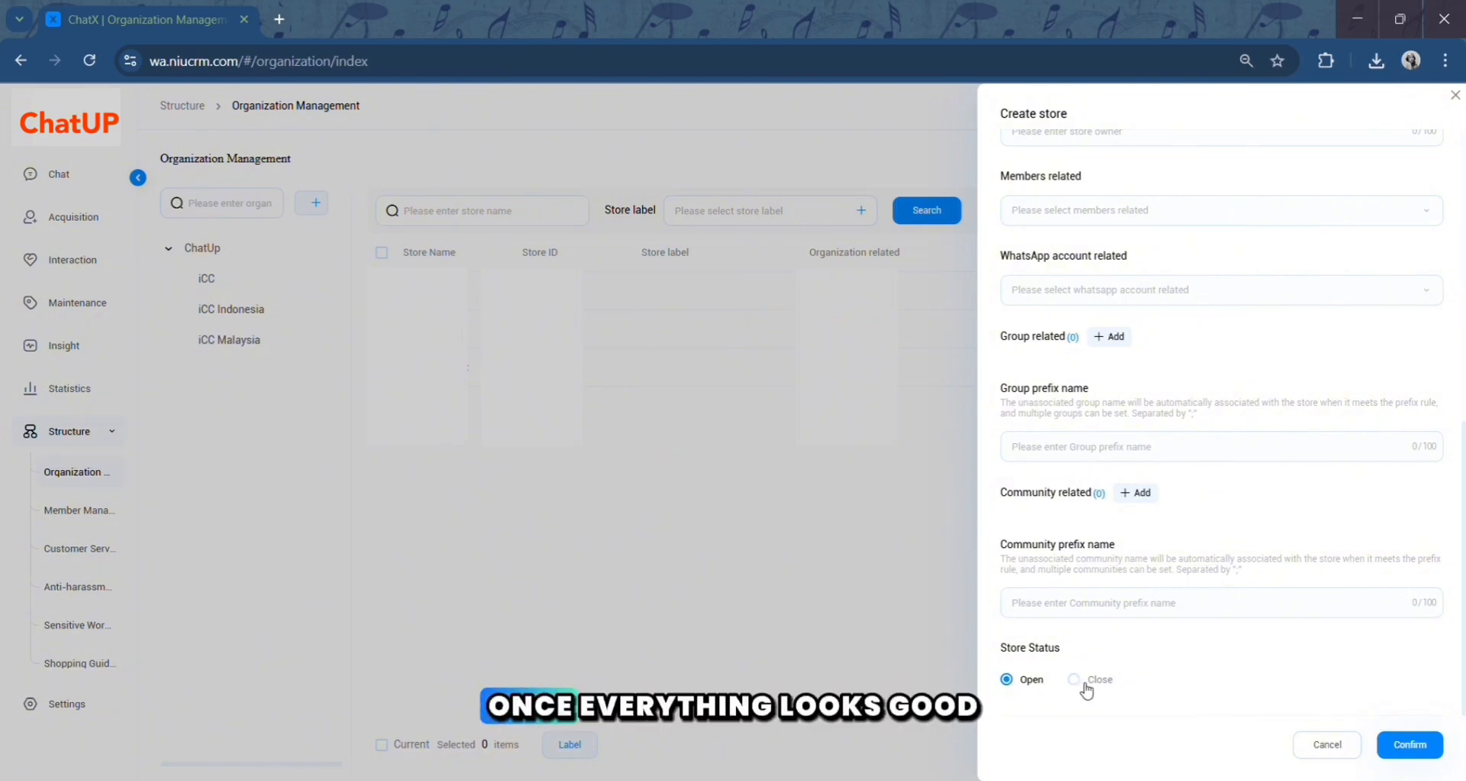
pyautogui.click(1405, 745)
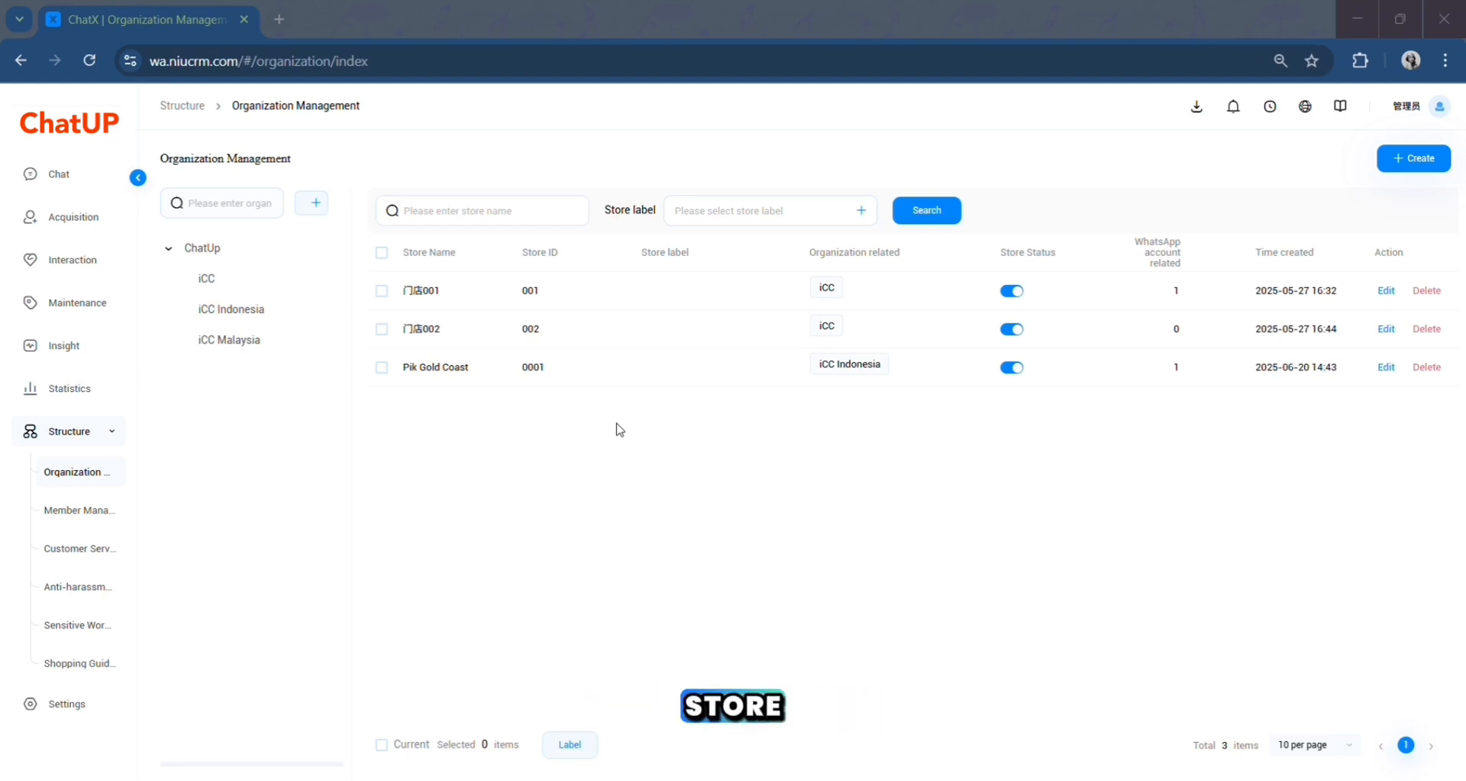
pyautogui.click(515, 207)
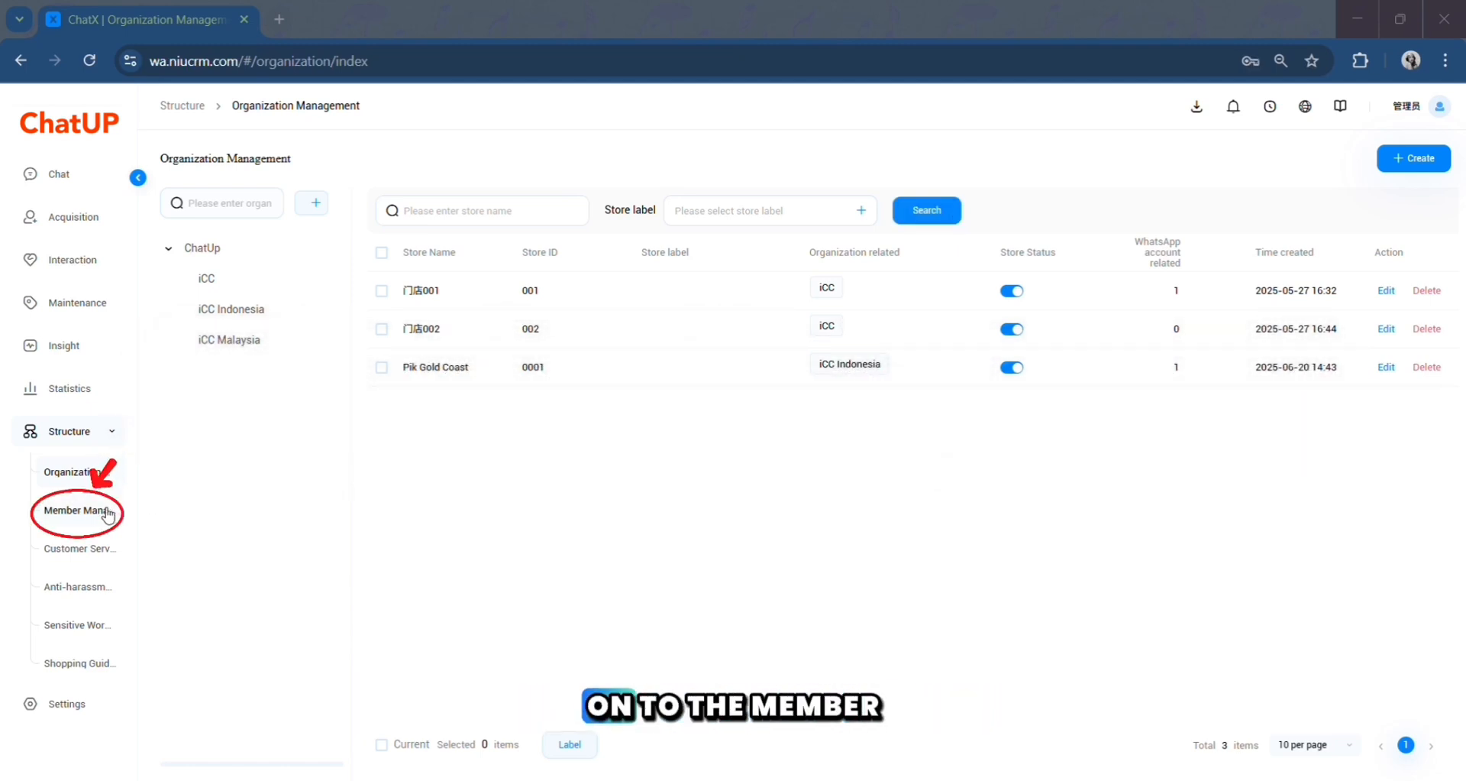
# Start a new role named Agent in Permission Management and assign the 管理员 member to it
pyautogui.click(86, 513)
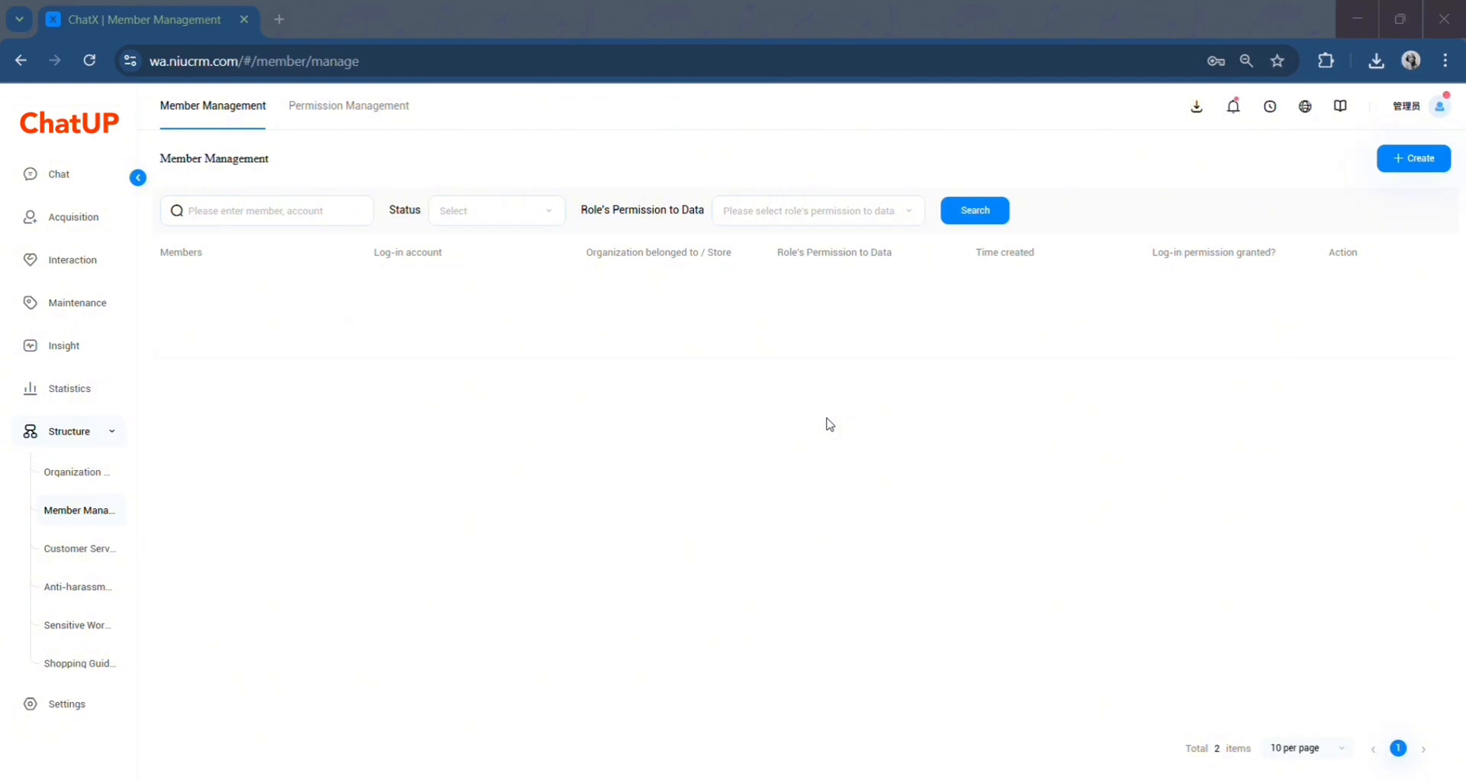
pyautogui.click(364, 122)
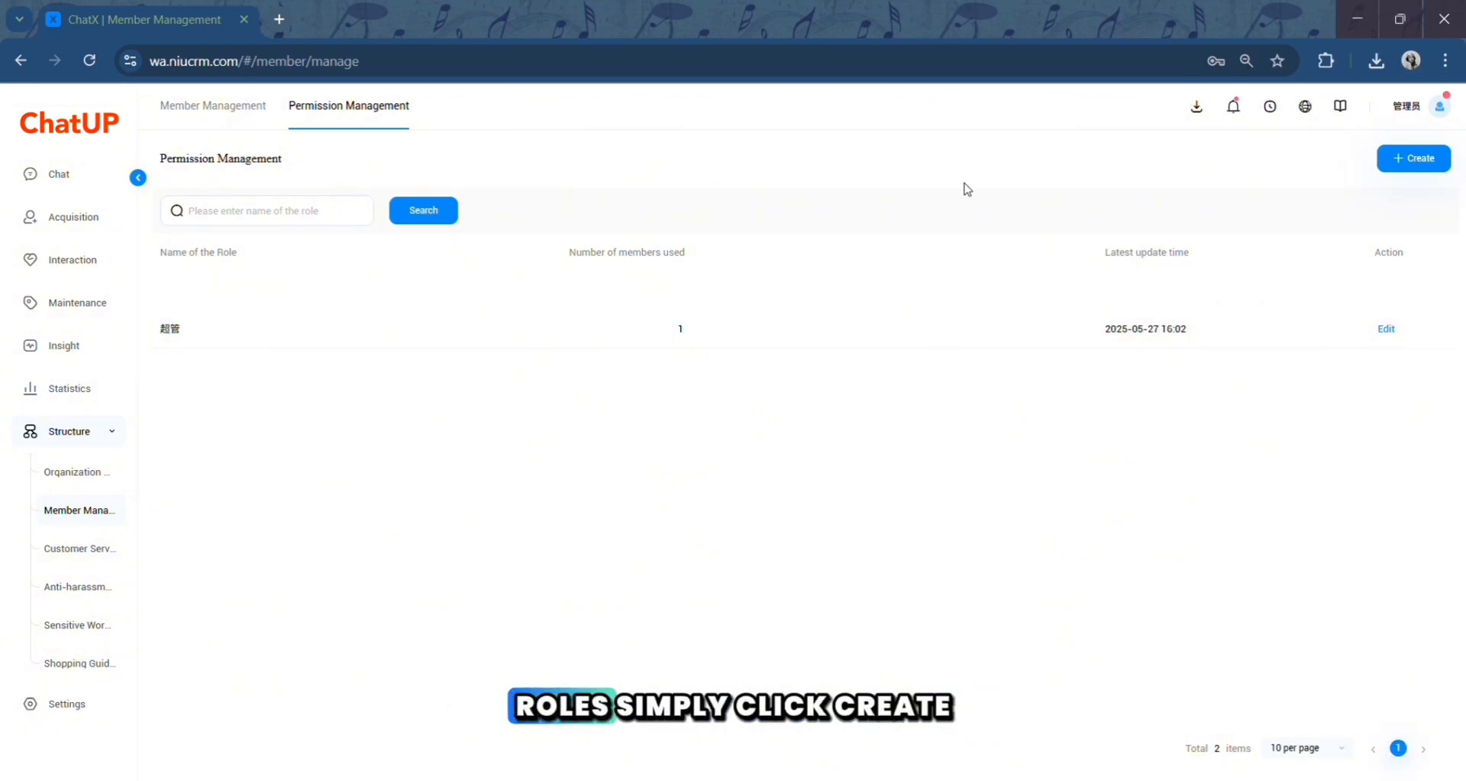
pyautogui.click(1398, 160)
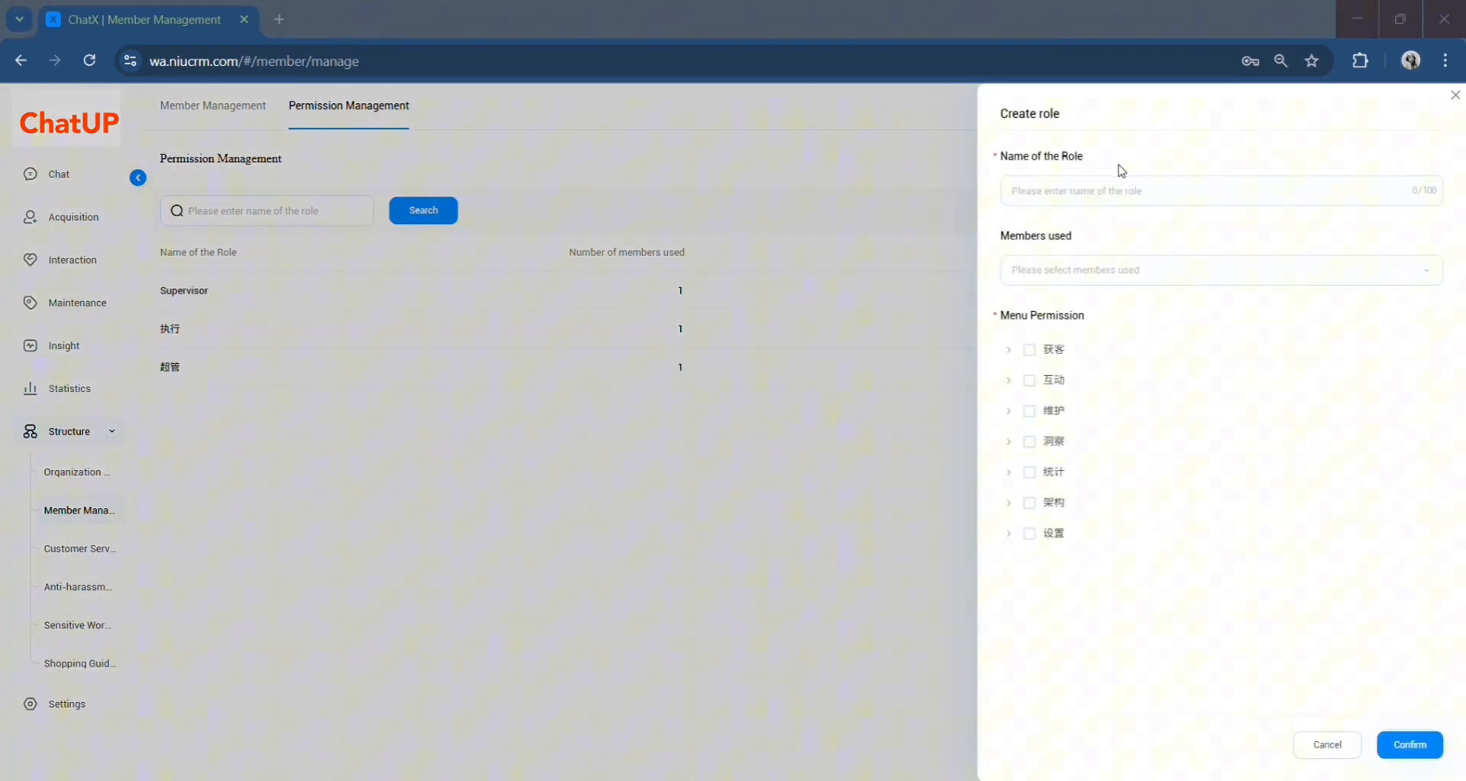
pyautogui.click(1103, 183)
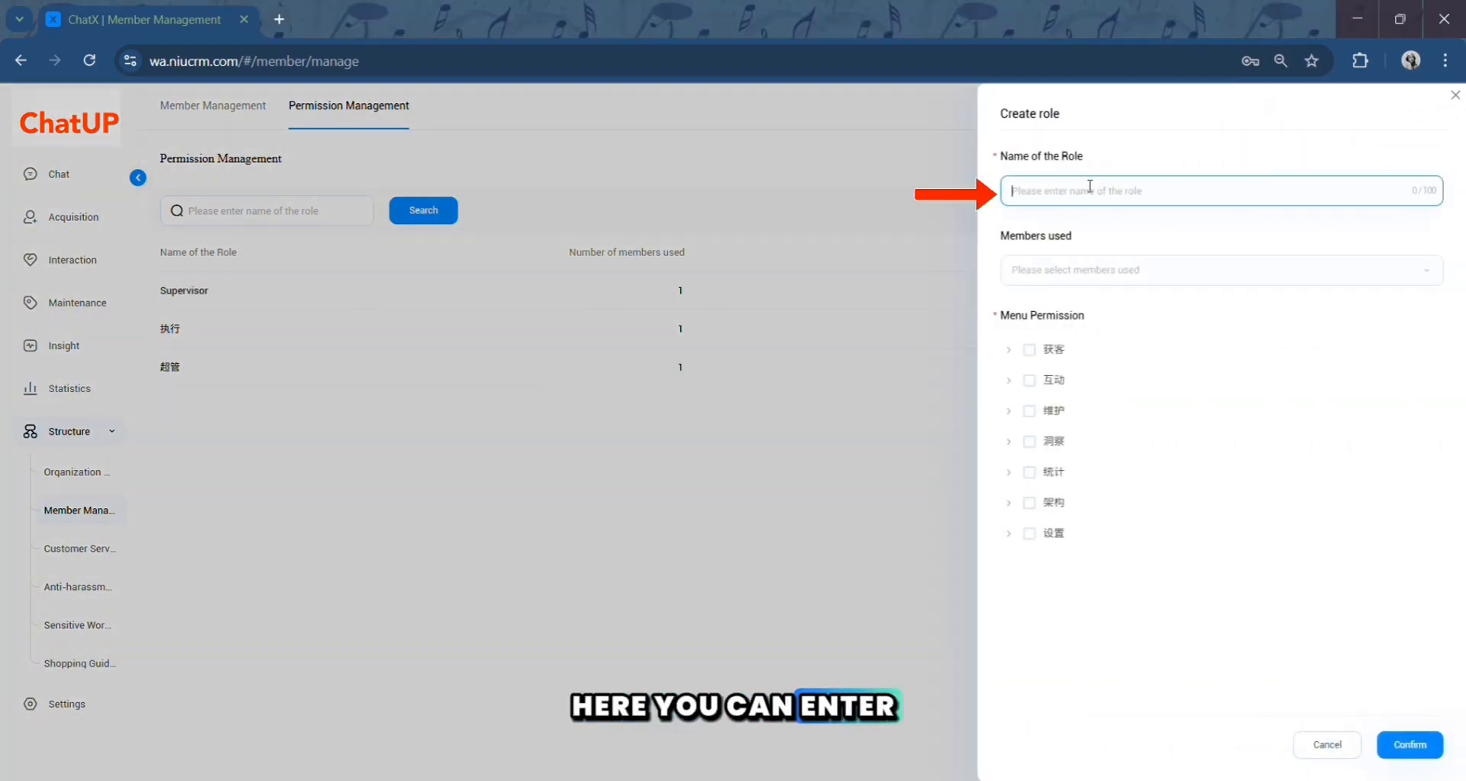
pyautogui.write('Agent')
pyautogui.click(1237, 276)
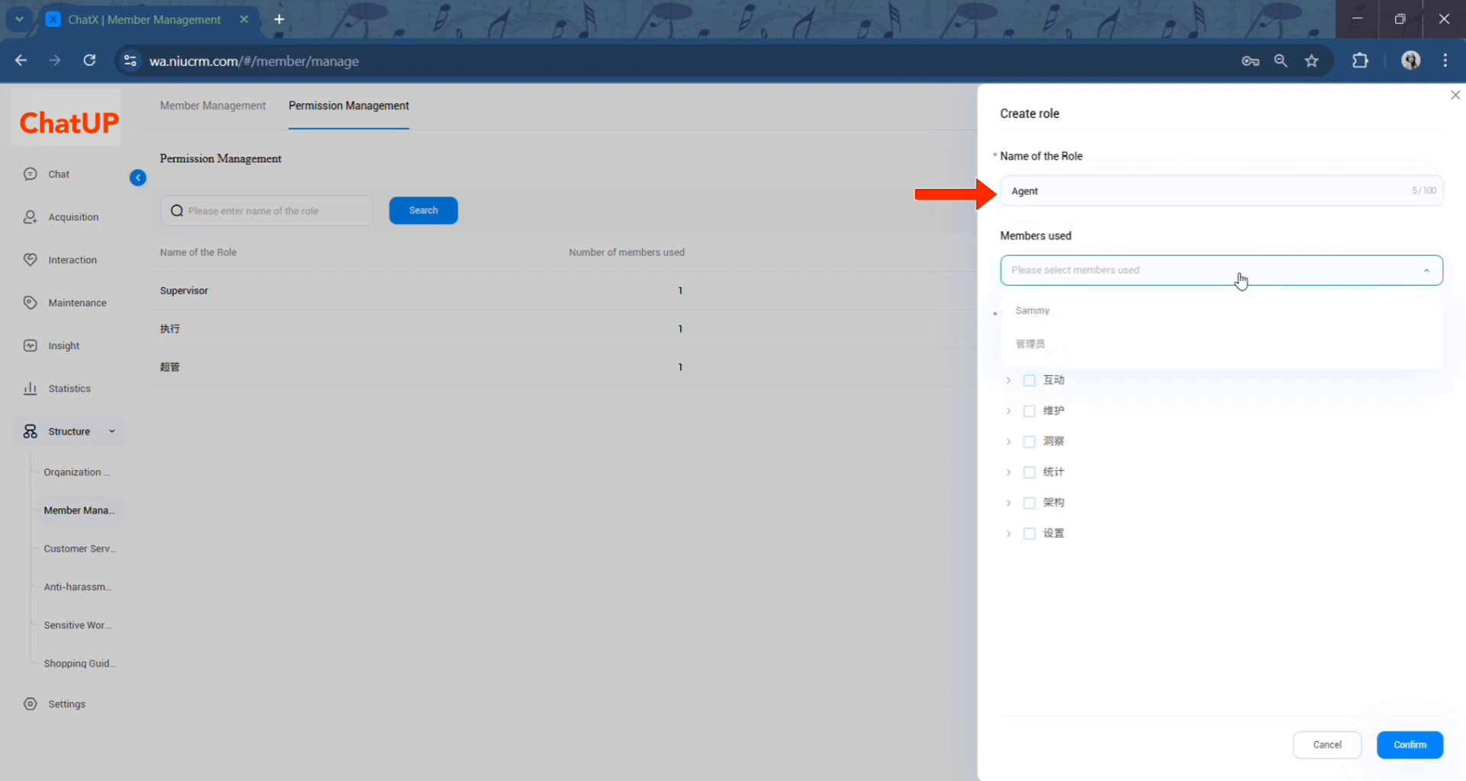
pyautogui.click(1085, 345)
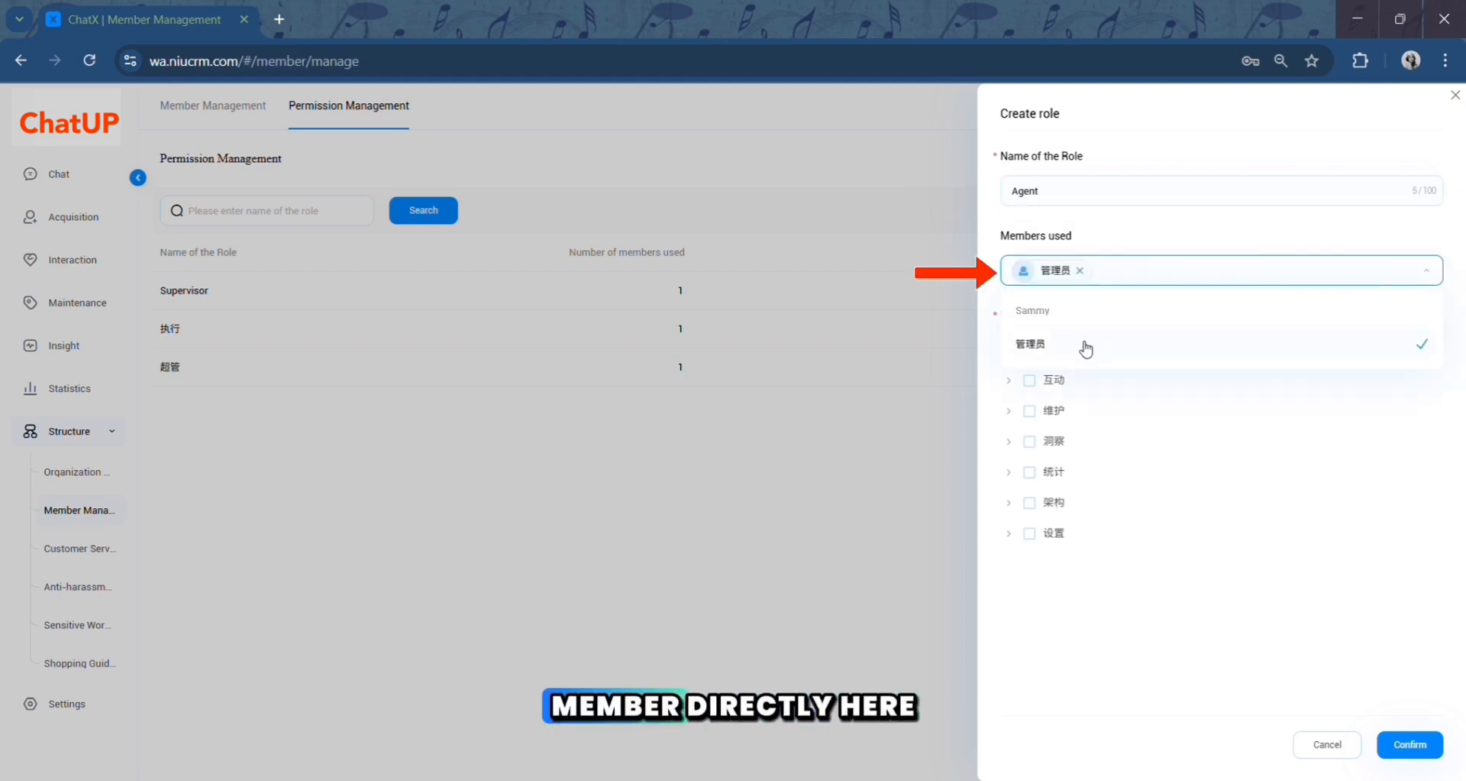
# Grant the Agent role the 互动, 维护, 洞察 and 统计 menu permissions and save the role
pyautogui.click(1028, 381)
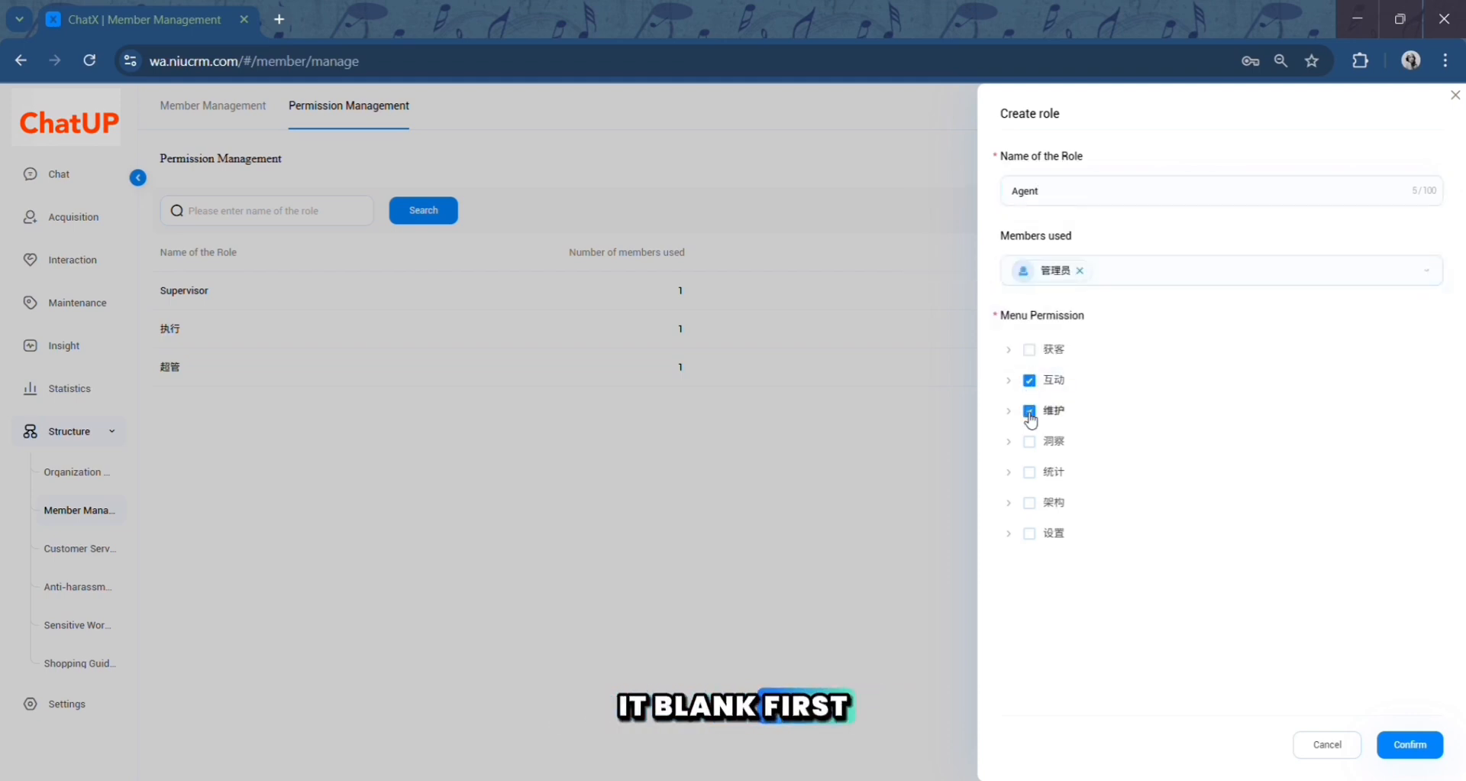
pyautogui.click(1031, 447)
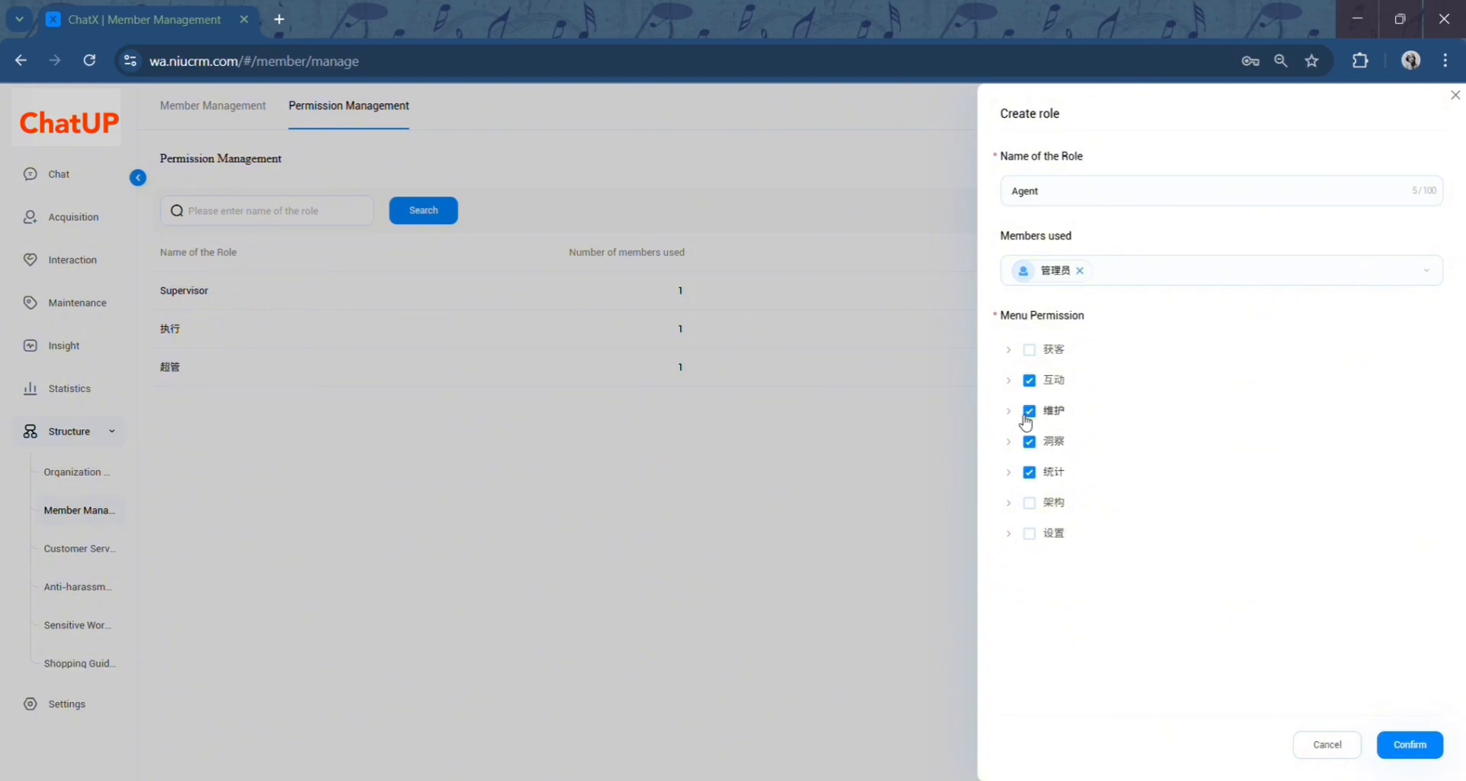
pyautogui.click(1388, 752)
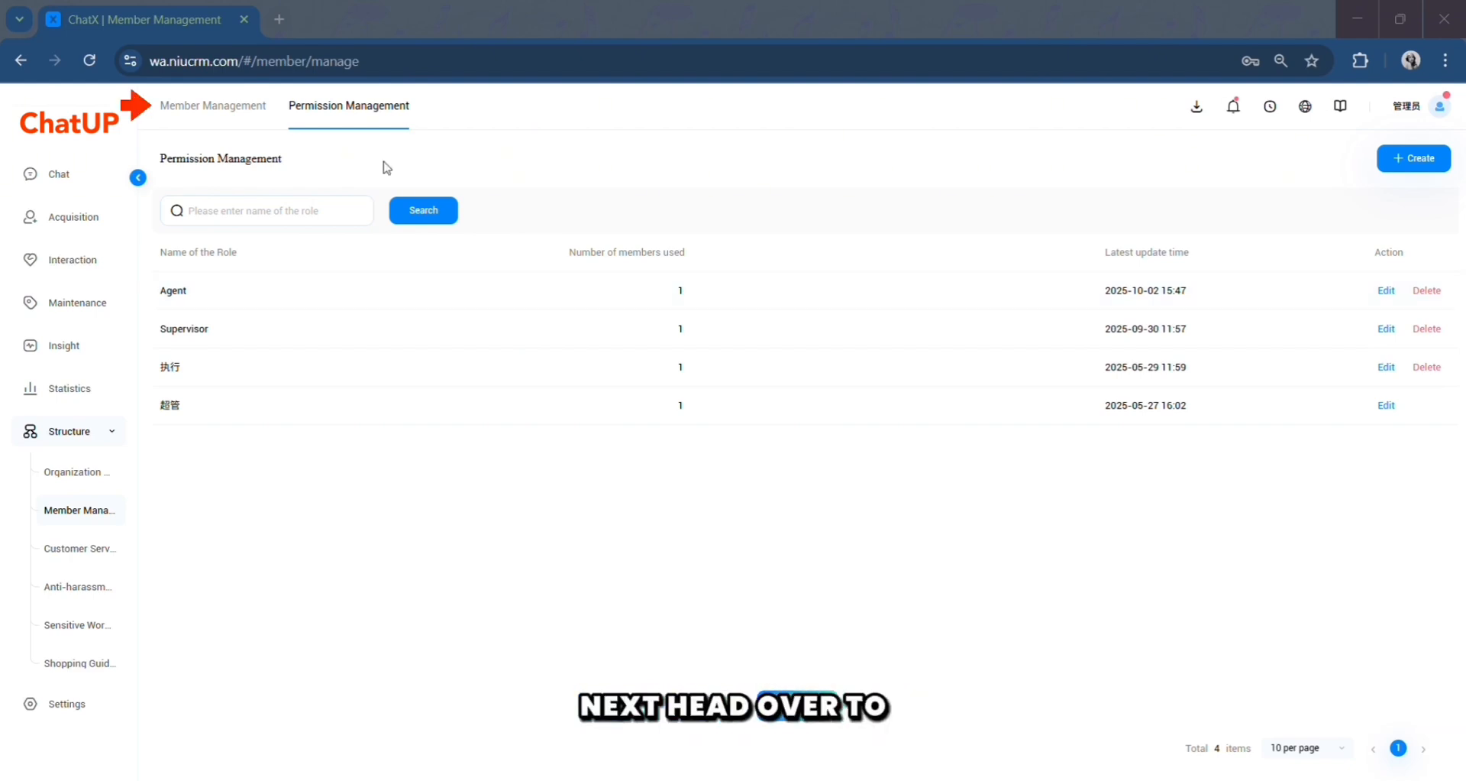
# Start a new member in Member Management under the iCC Malaysia organization and open its role permission choices
pyautogui.click(207, 127)
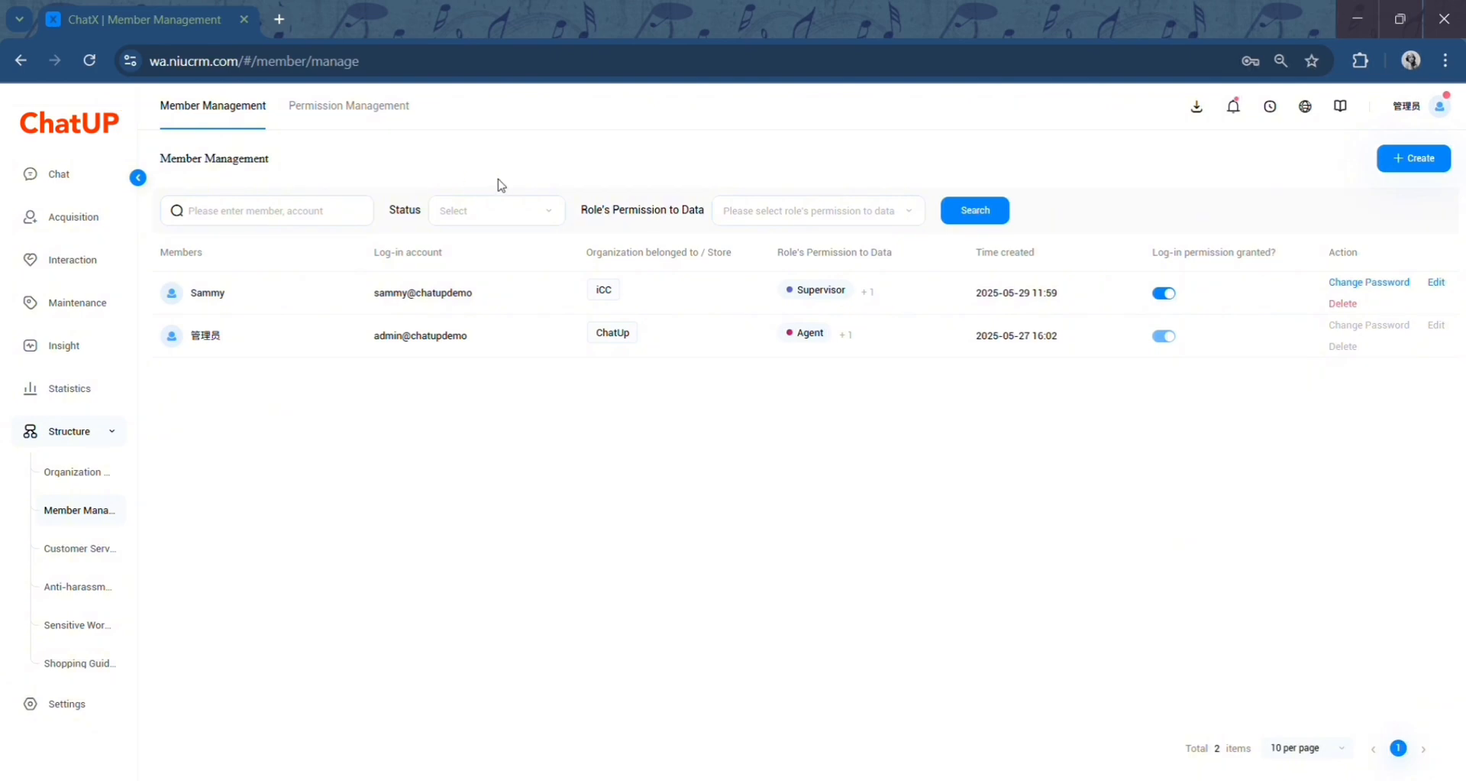
pyautogui.click(1387, 170)
pyautogui.click(1203, 155)
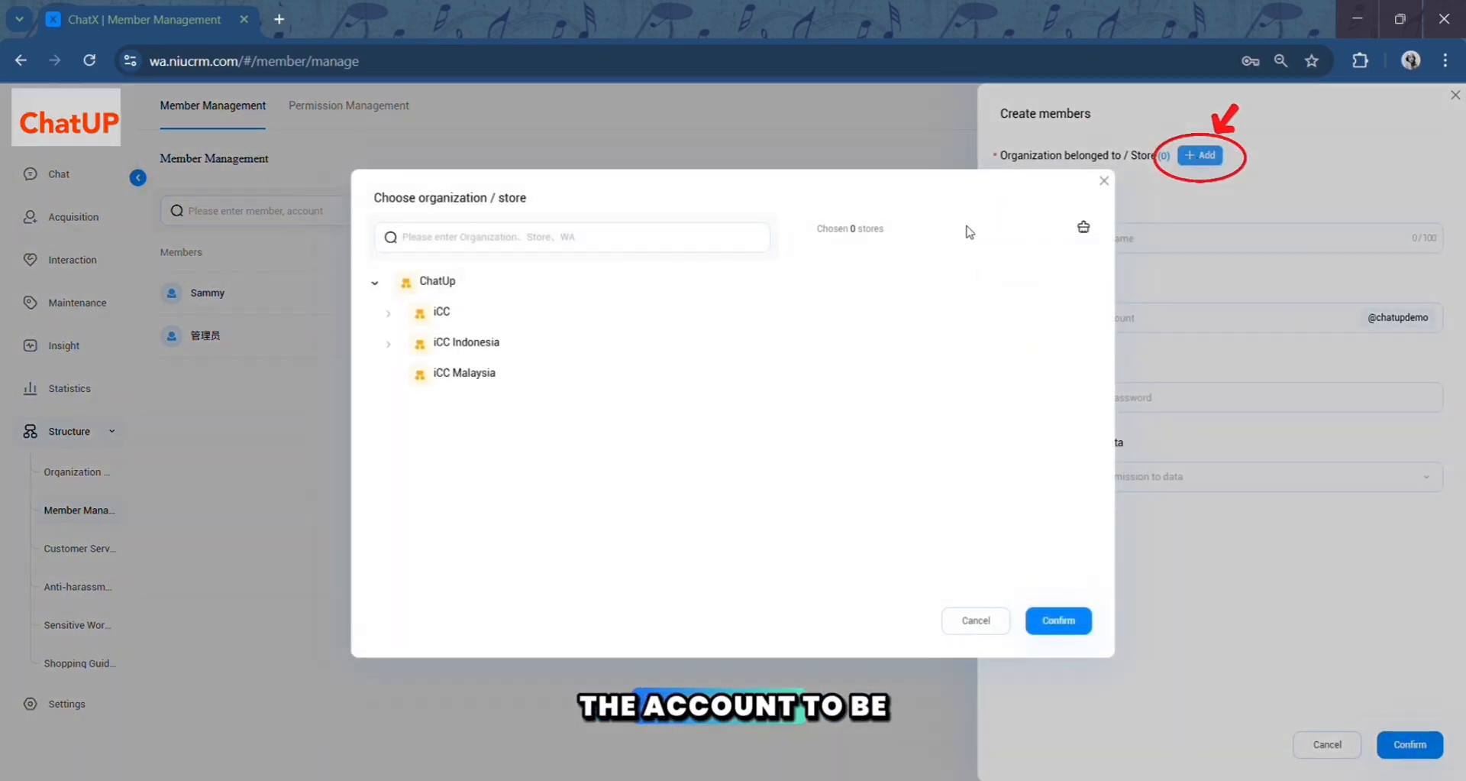
pyautogui.click(573, 373)
pyautogui.click(1055, 620)
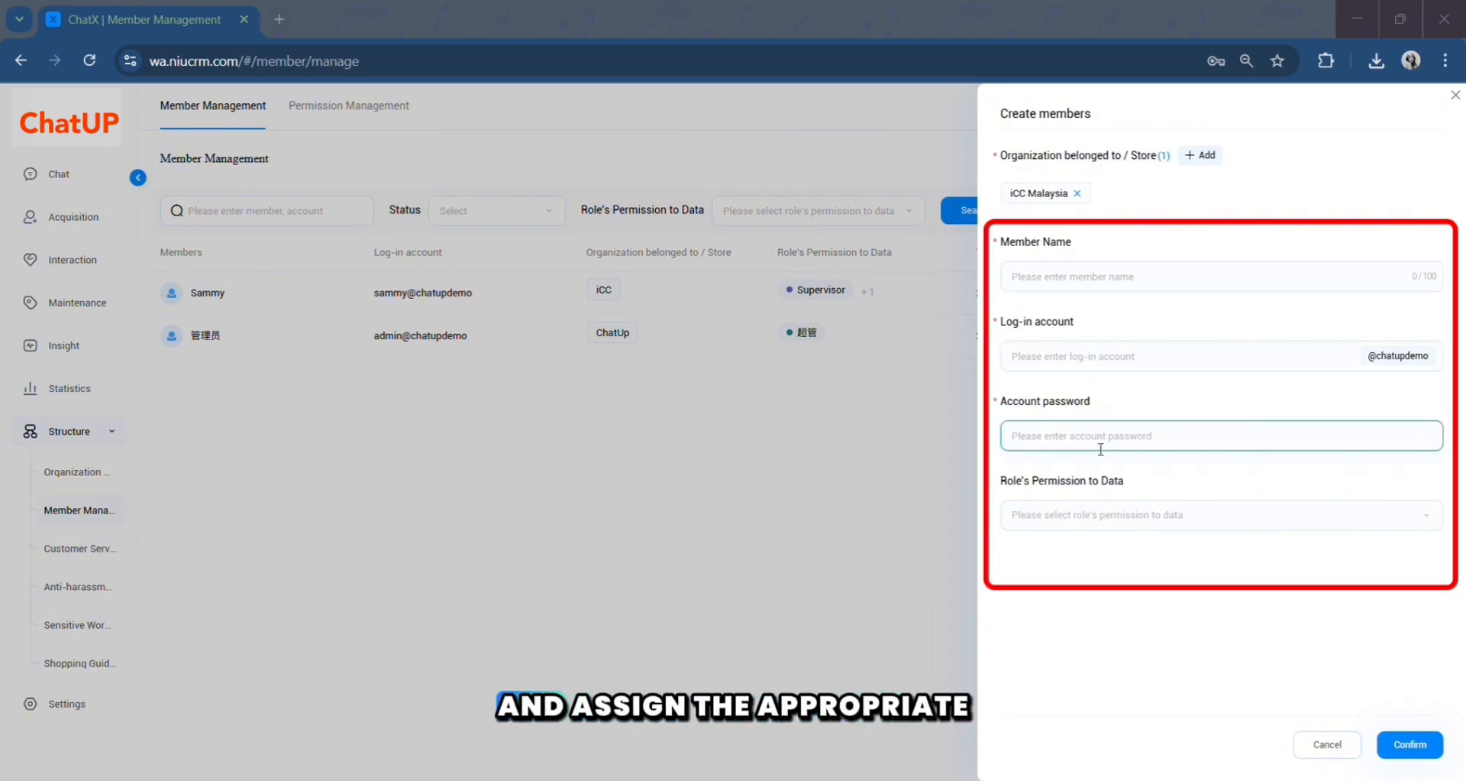
pyautogui.click(1113, 522)
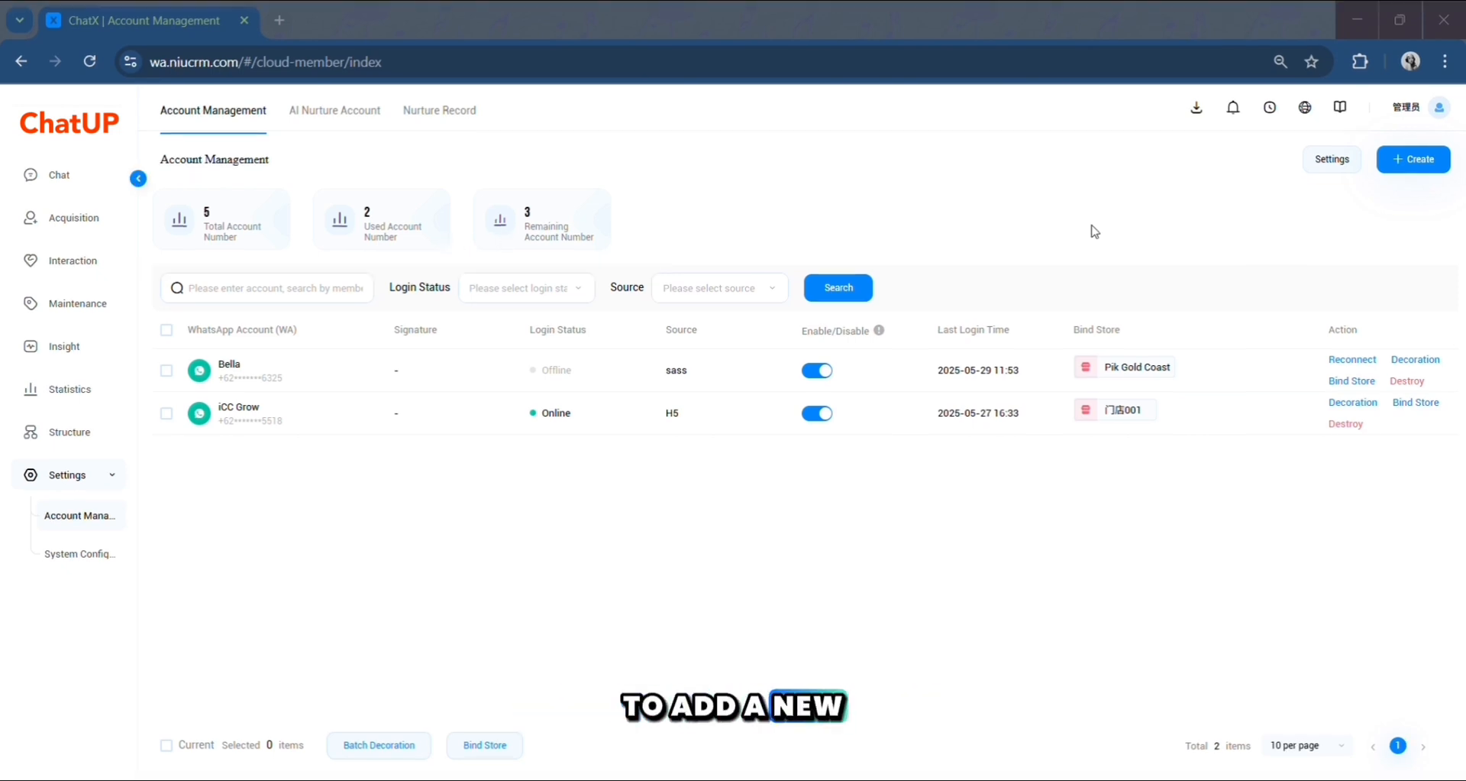
# Start adding a WhatsApp account, view the Link Login option, and refresh the Scan Code Login QR code
pyautogui.click(1417, 165)
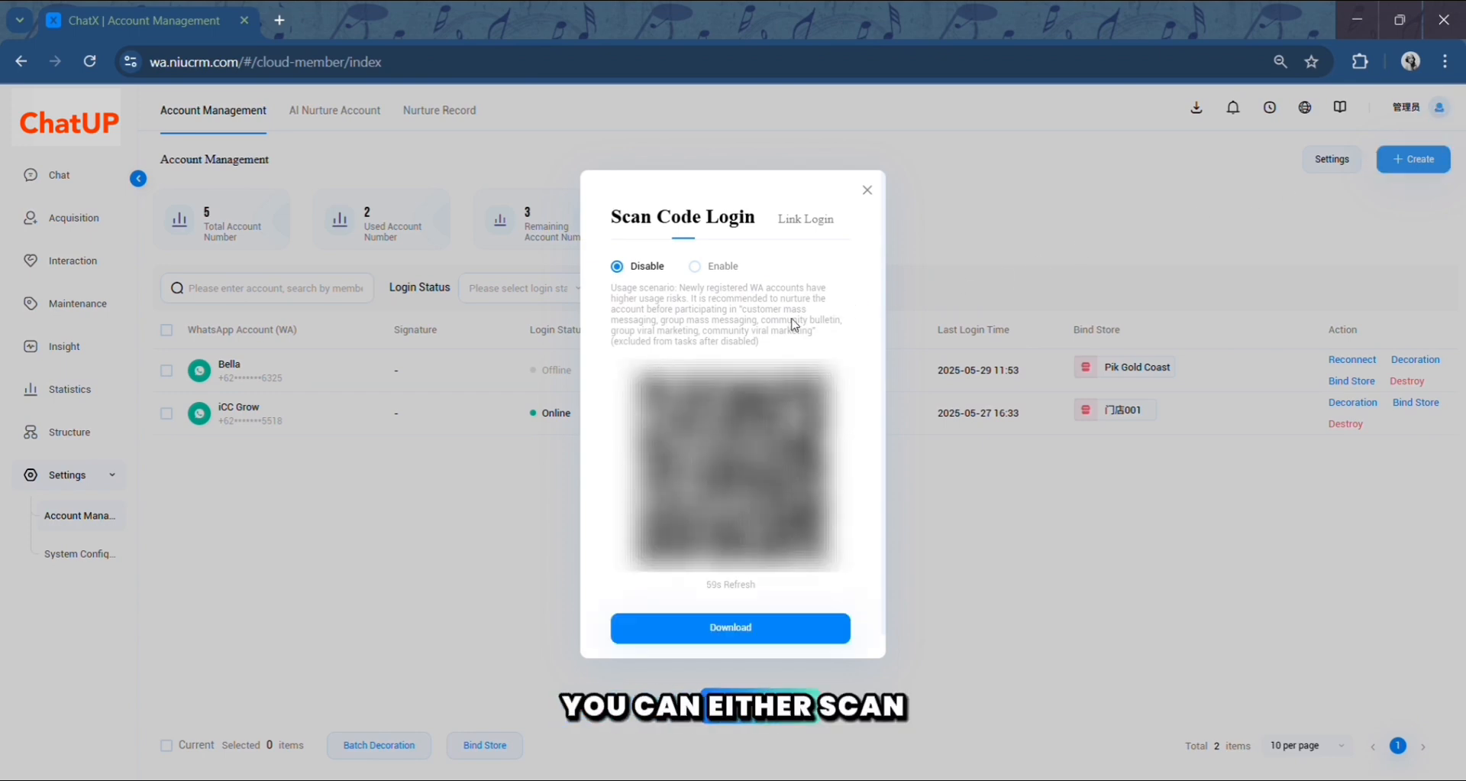
pyautogui.click(806, 221)
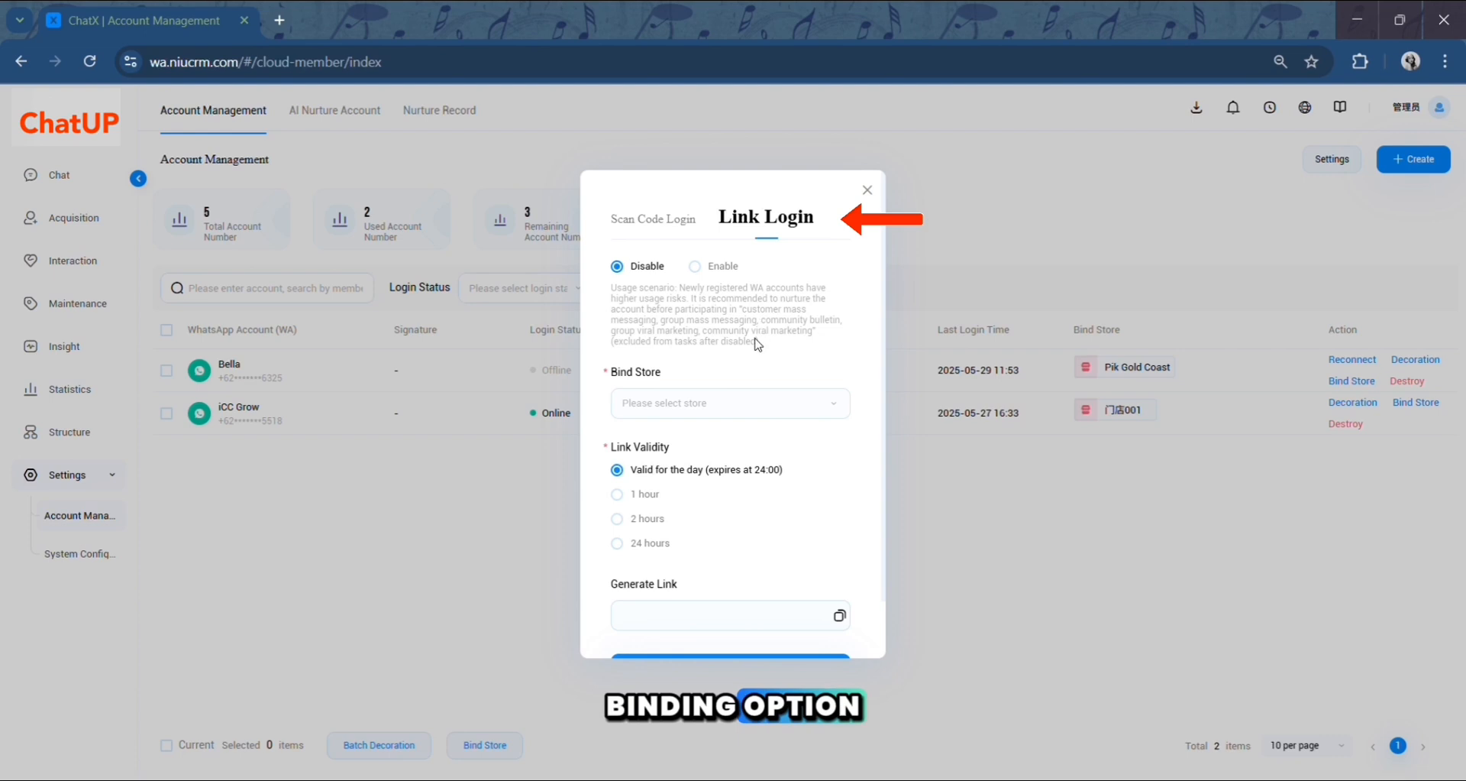
pyautogui.click(659, 224)
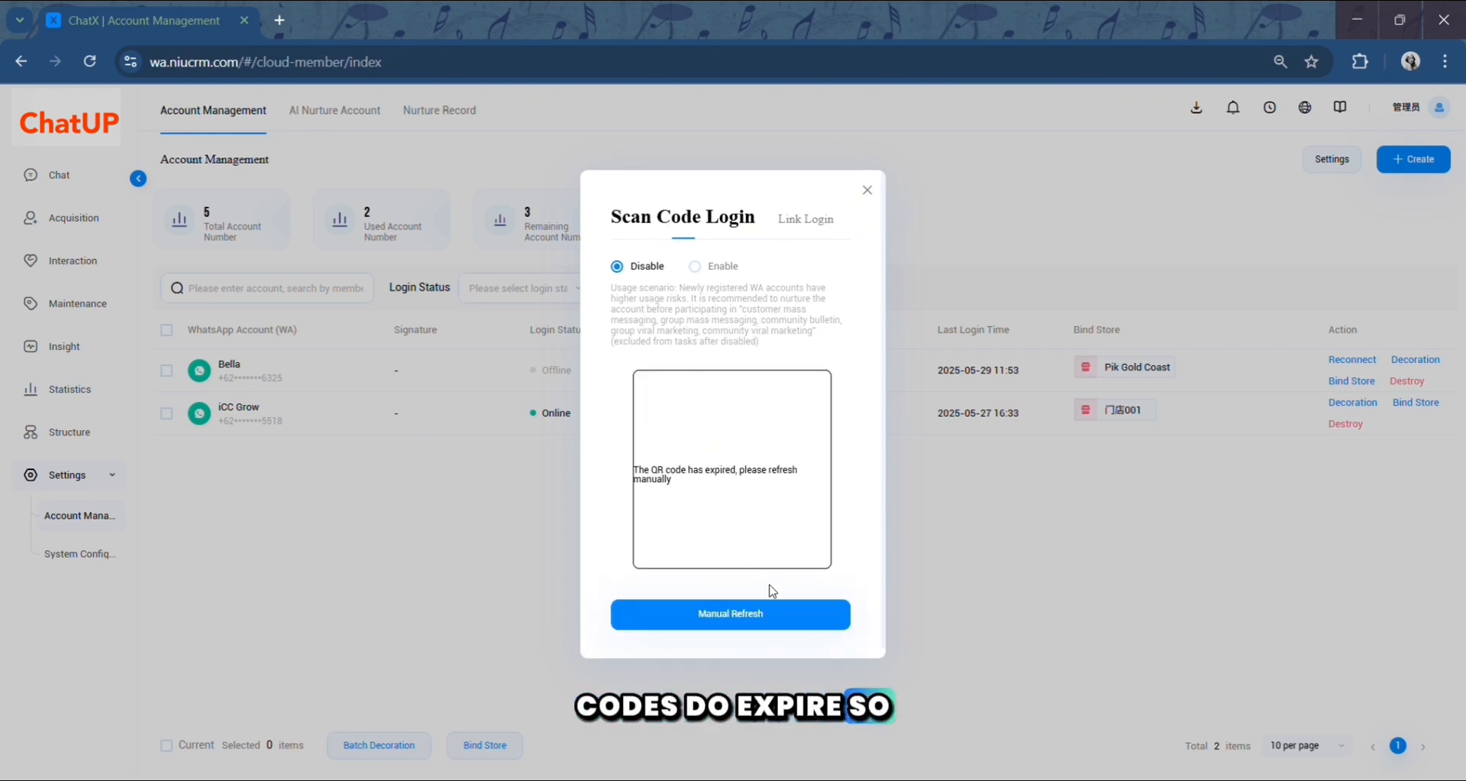
pyautogui.click(781, 612)
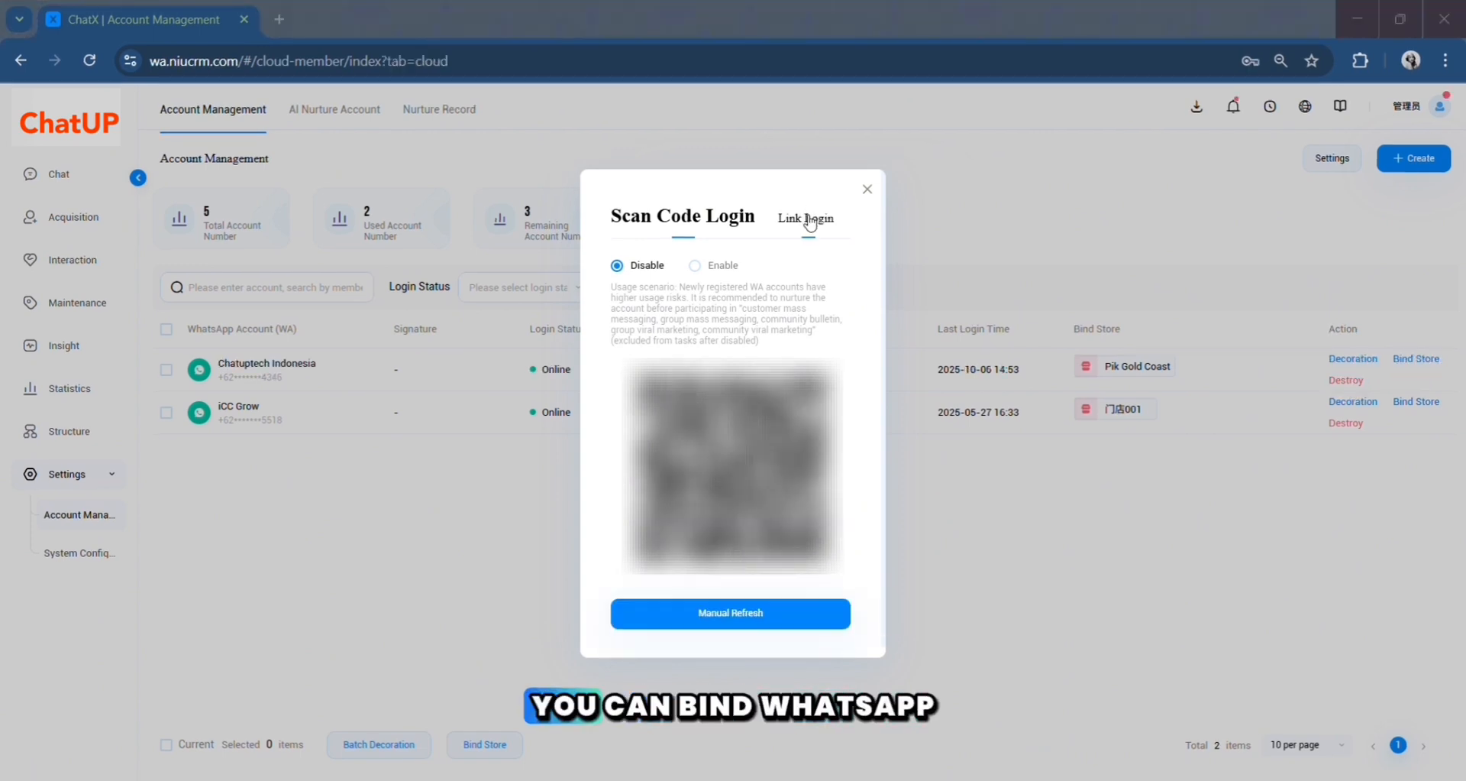
# Set up Link Login for the WhatsApp account with Enable selected and the store 0001 Pik Gold Coast bound
pyautogui.click(810, 223)
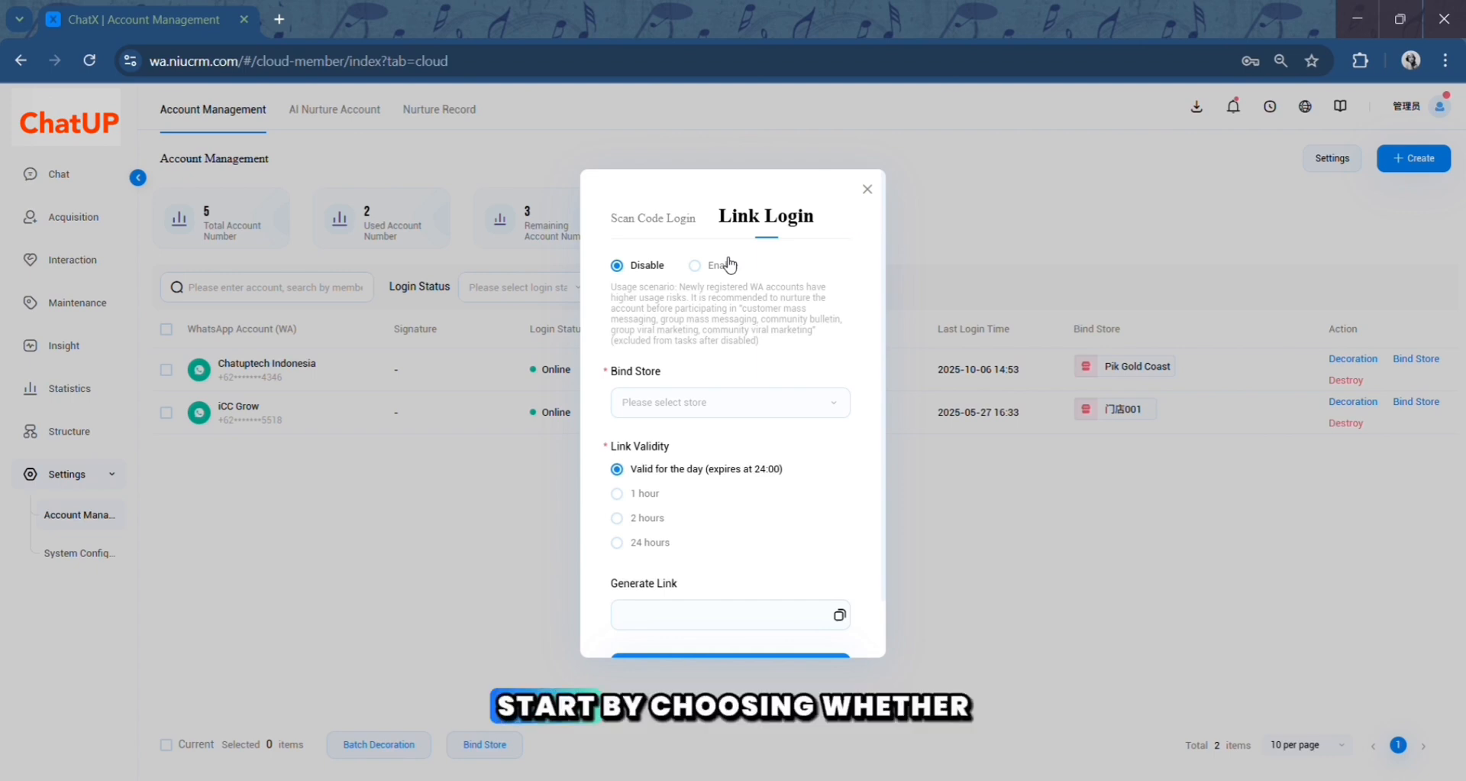
pyautogui.click(695, 273)
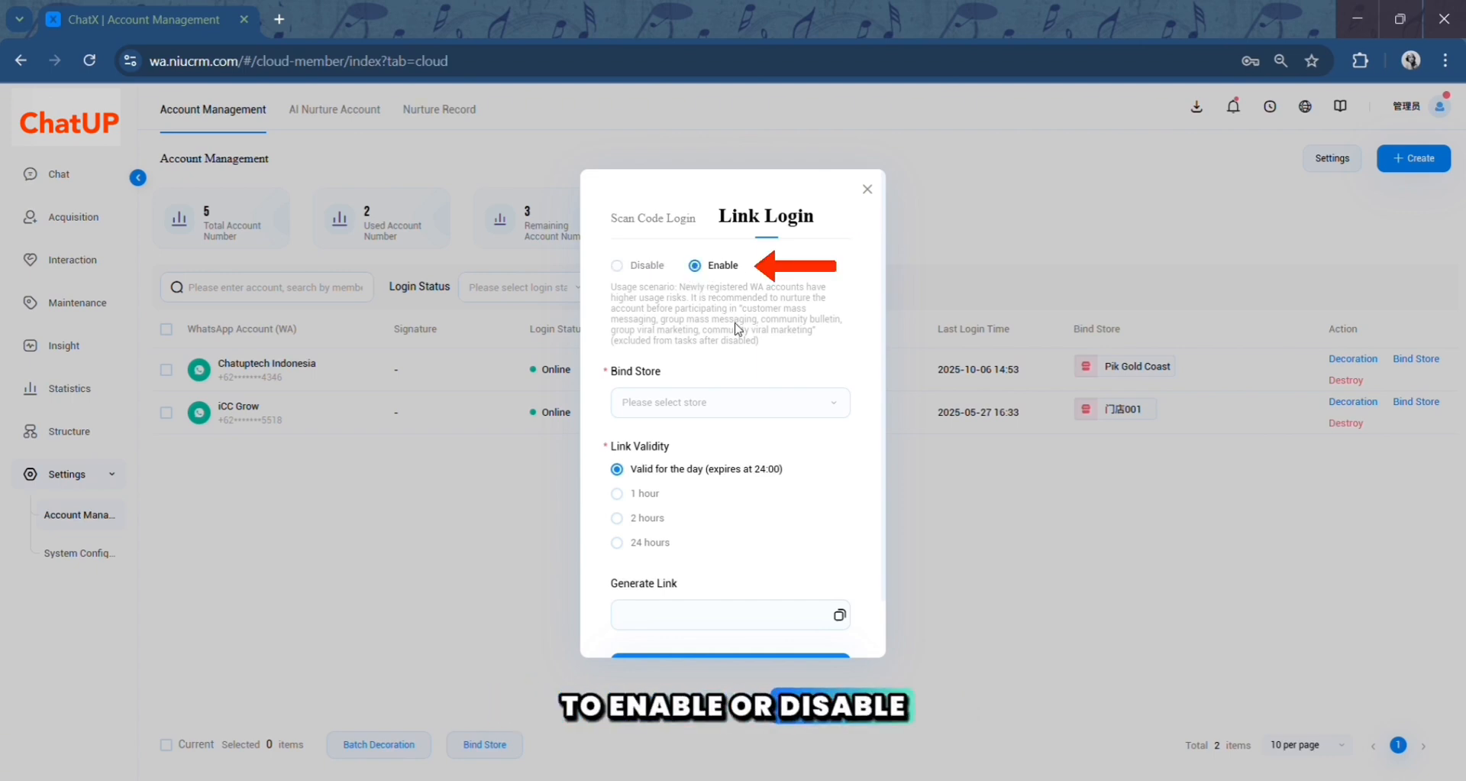
pyautogui.click(832, 401)
pyautogui.click(642, 565)
pyautogui.click(676, 604)
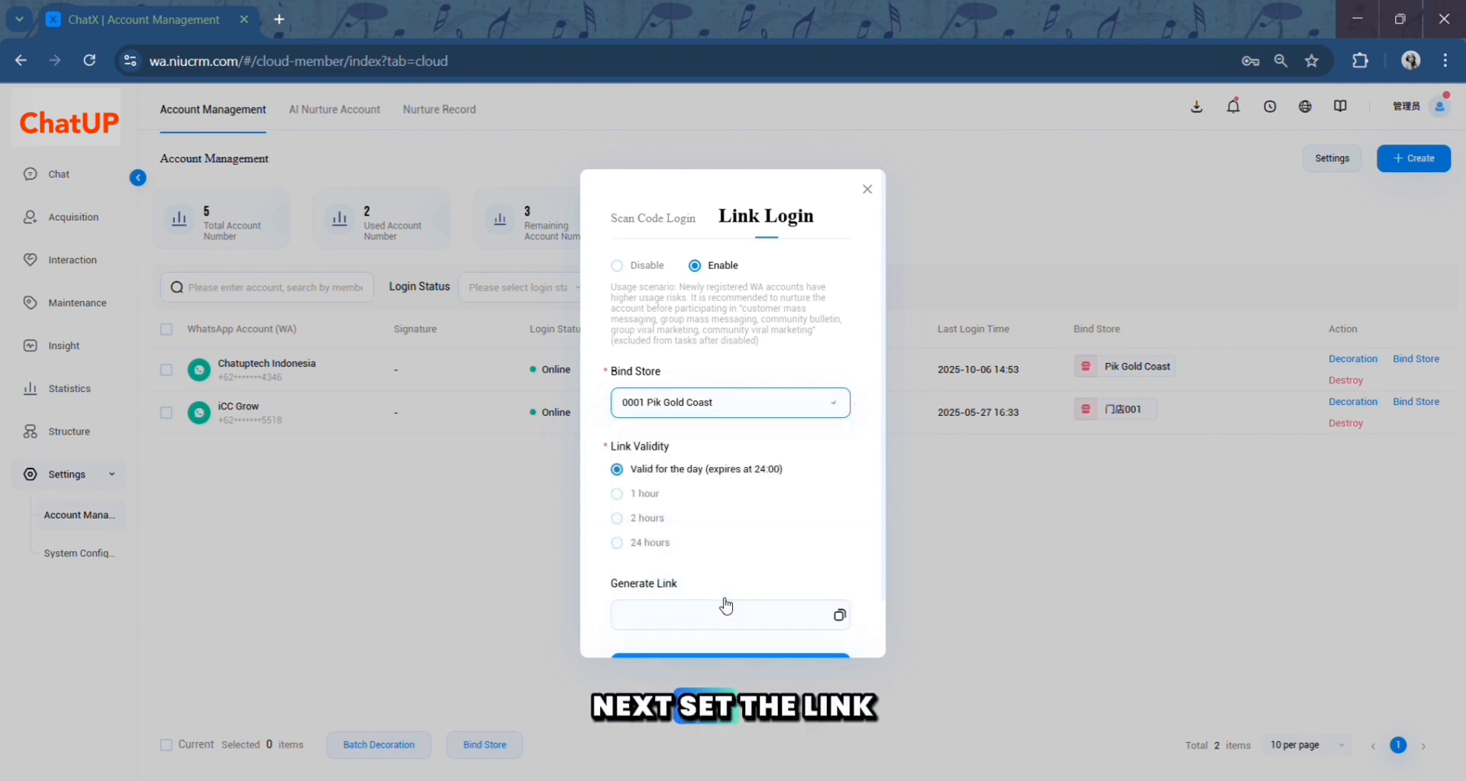
# Set the link validity to 24 hours, then generate and copy the login link
pyautogui.click(654, 521)
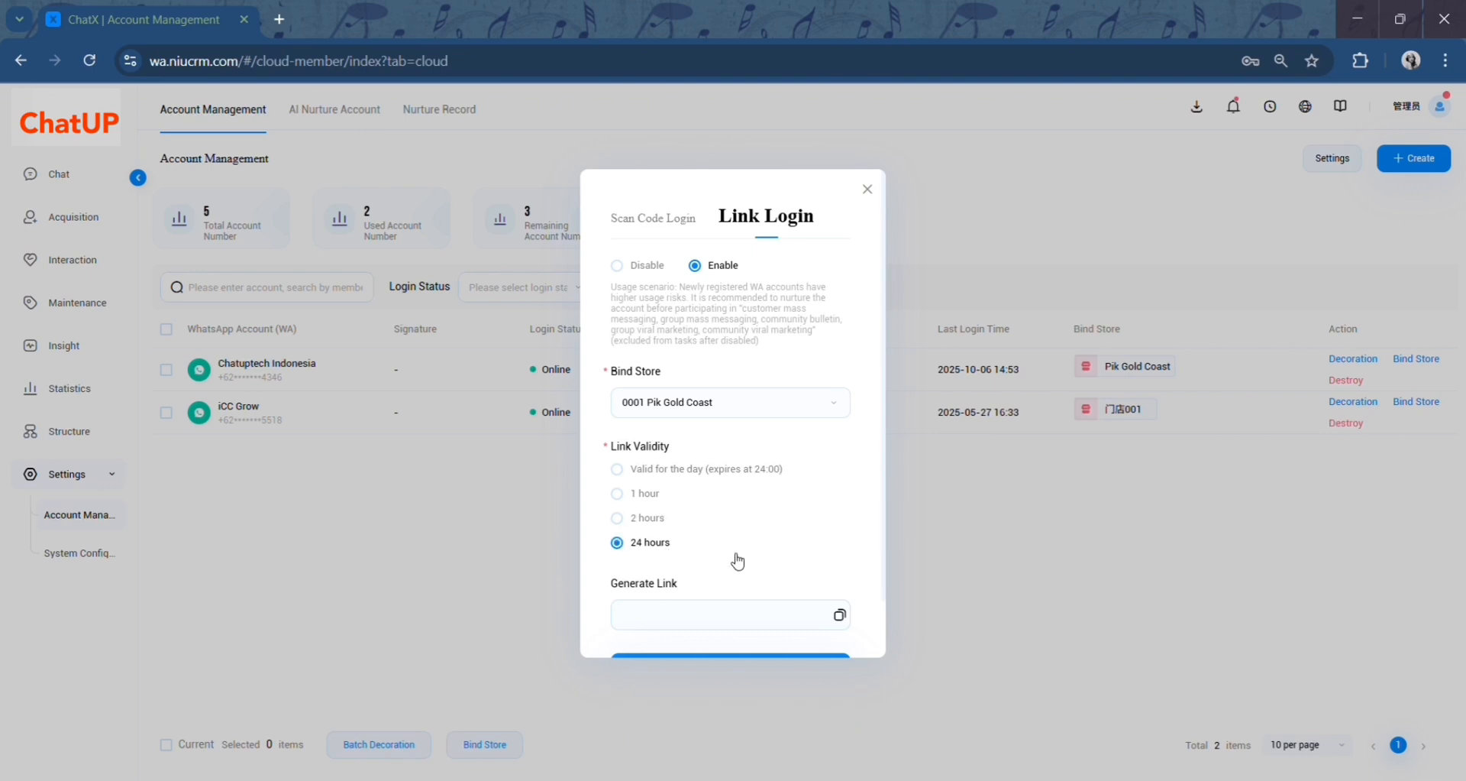
pyautogui.scroll(-1, 737, 558)
pyautogui.click(795, 608)
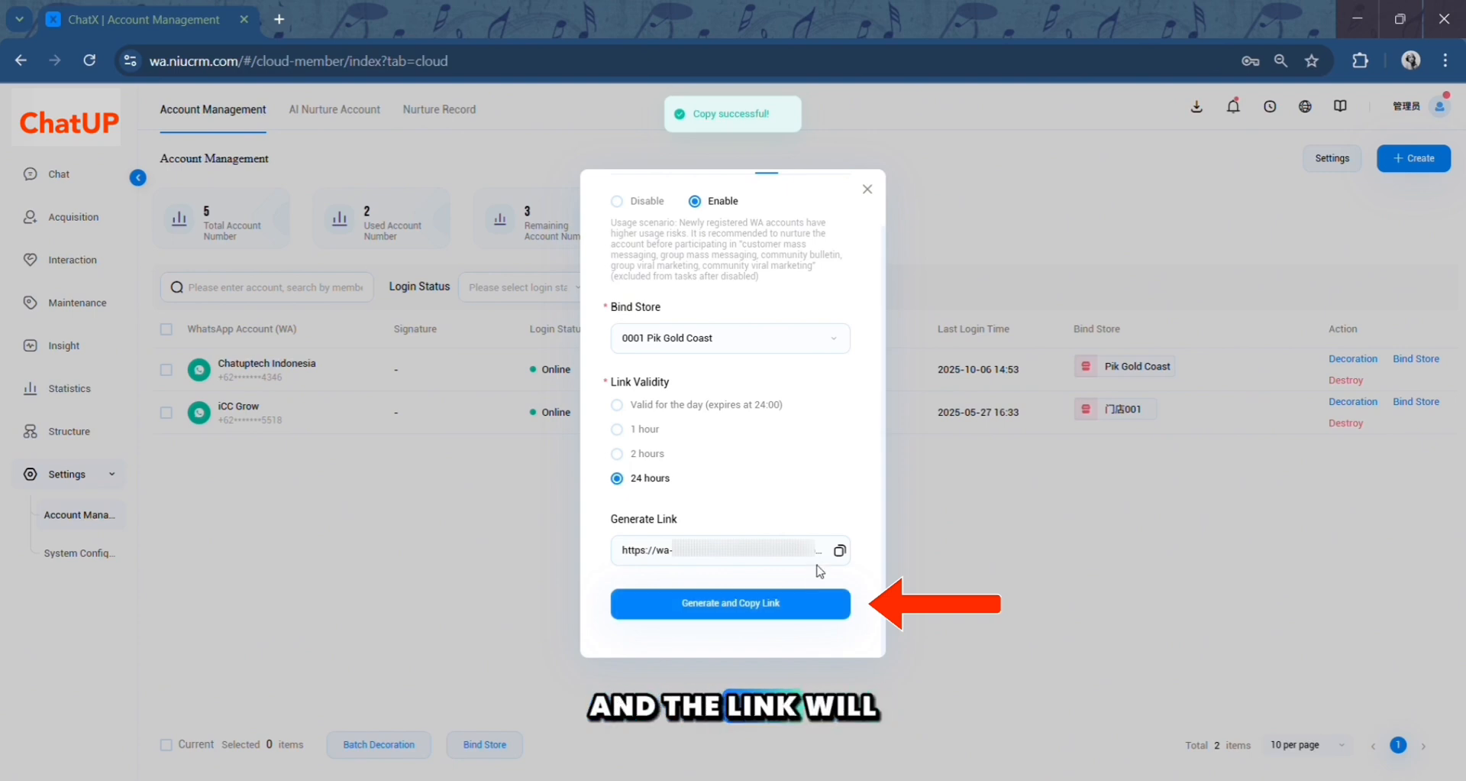
pyautogui.click(840, 553)
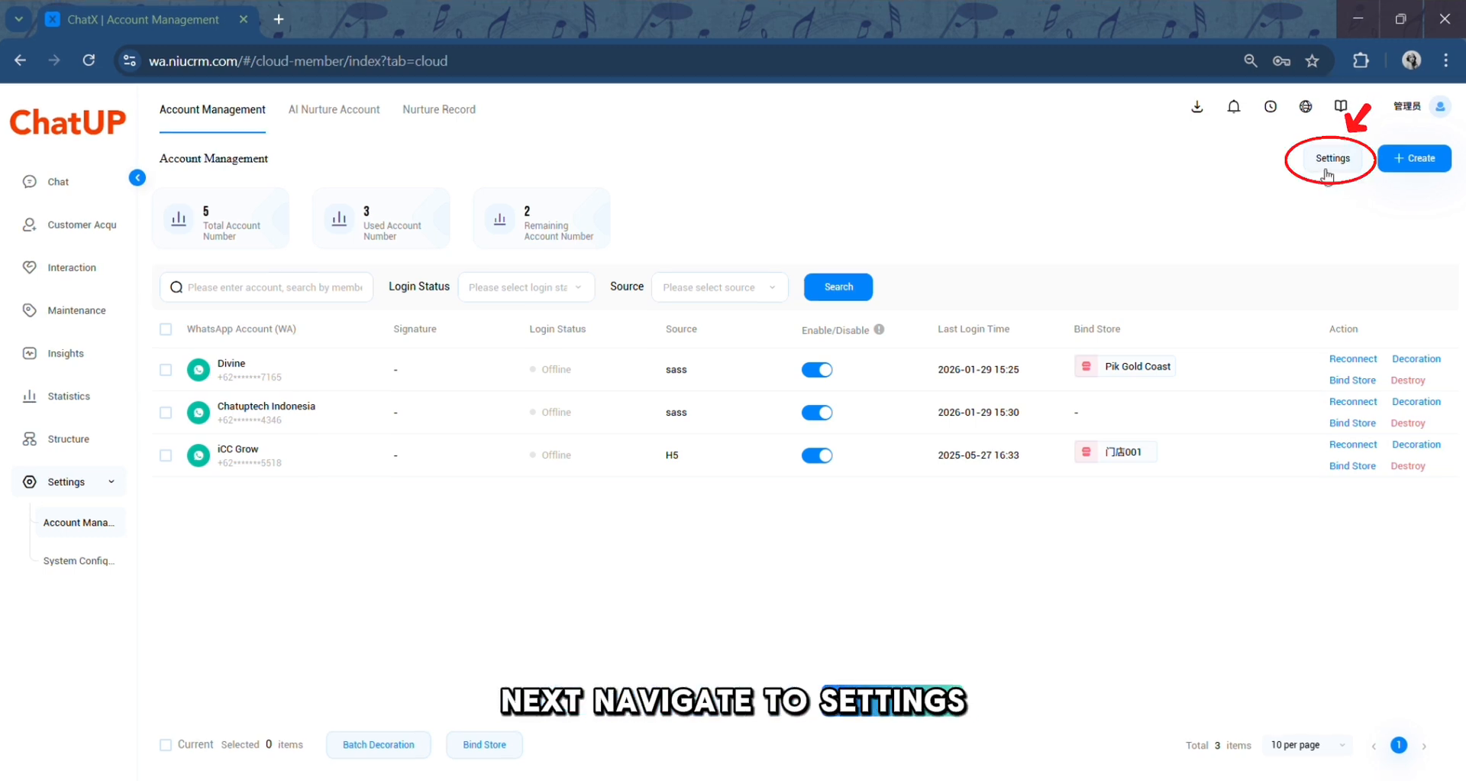
# Open the account settings and switch Offline Notice Member off and on again
pyautogui.click(1333, 159)
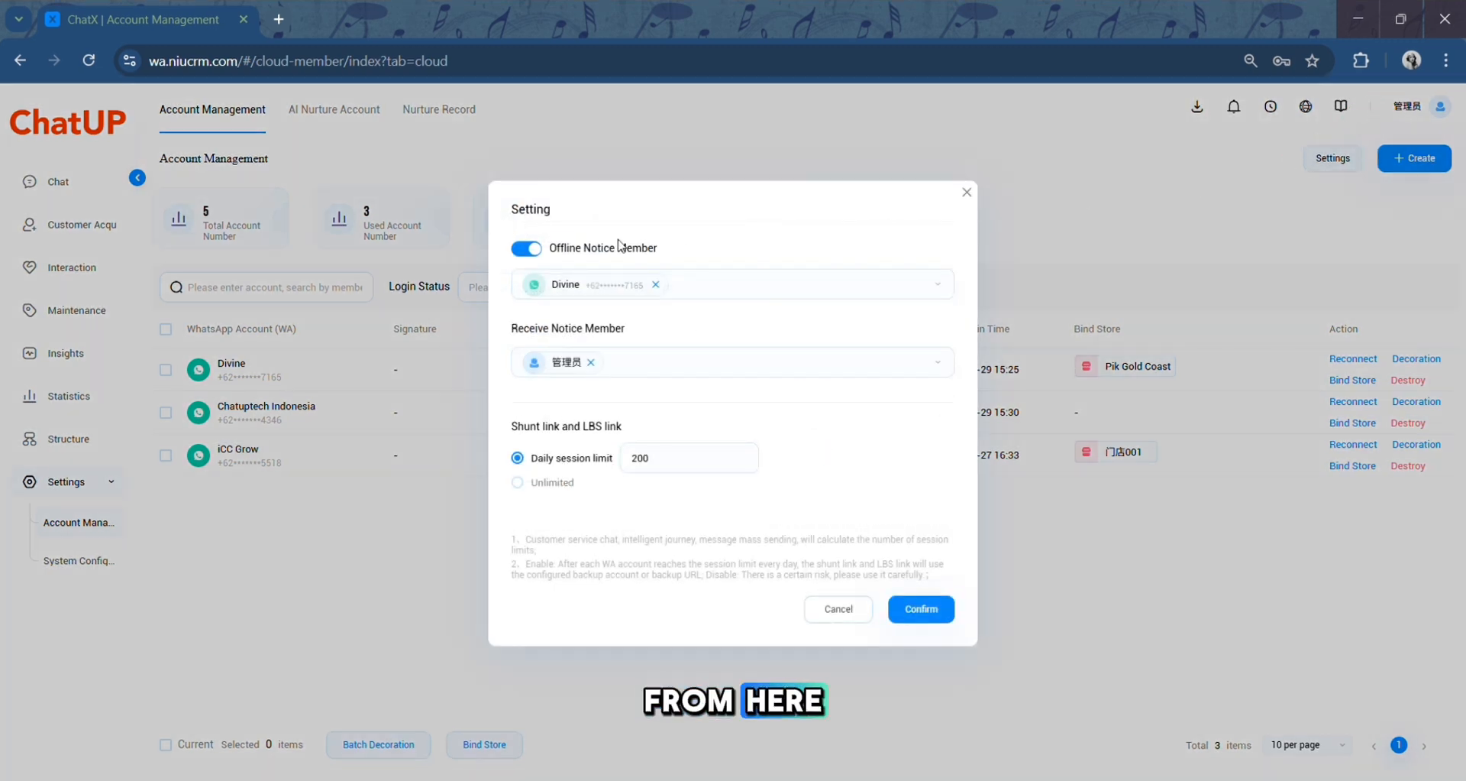
pyautogui.click(529, 255)
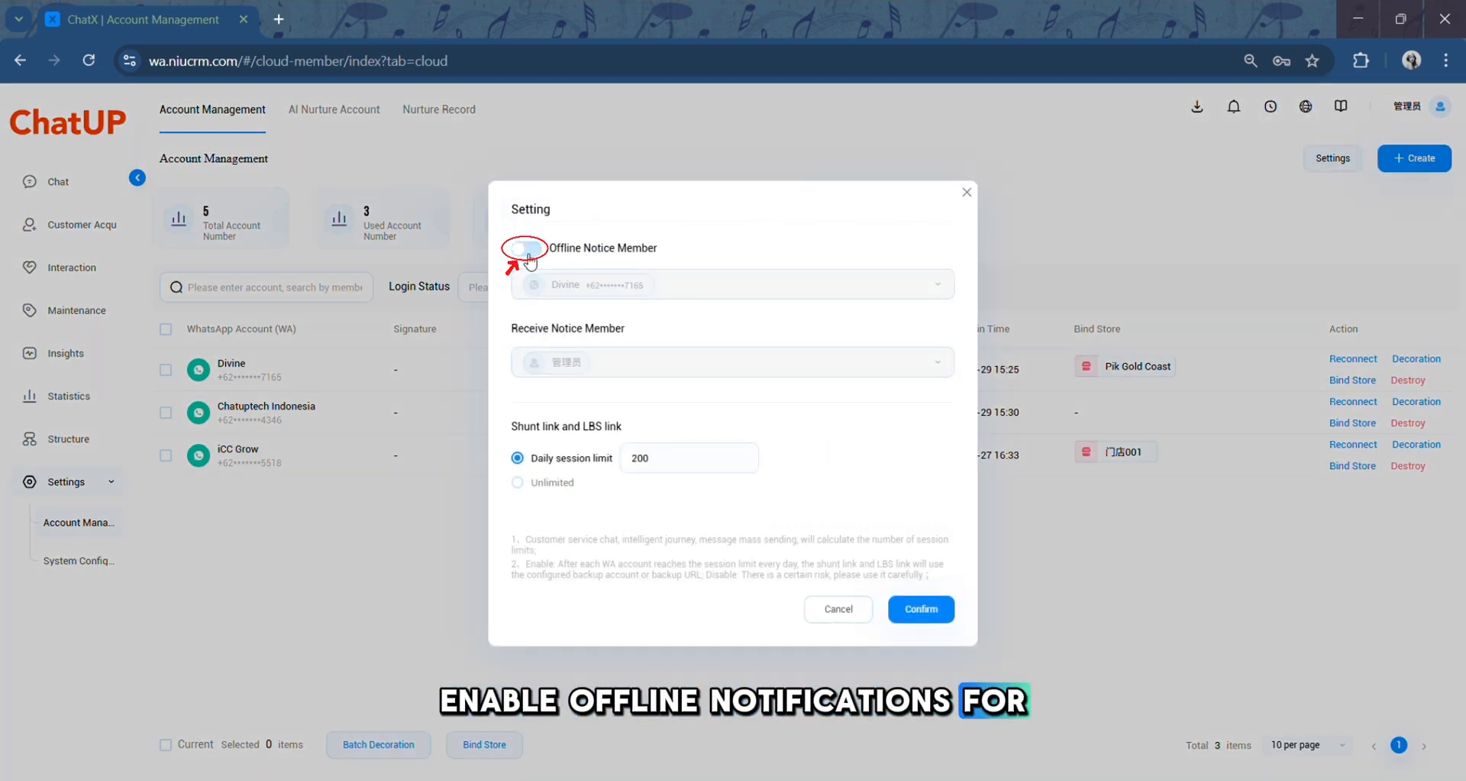
pyautogui.click(528, 255)
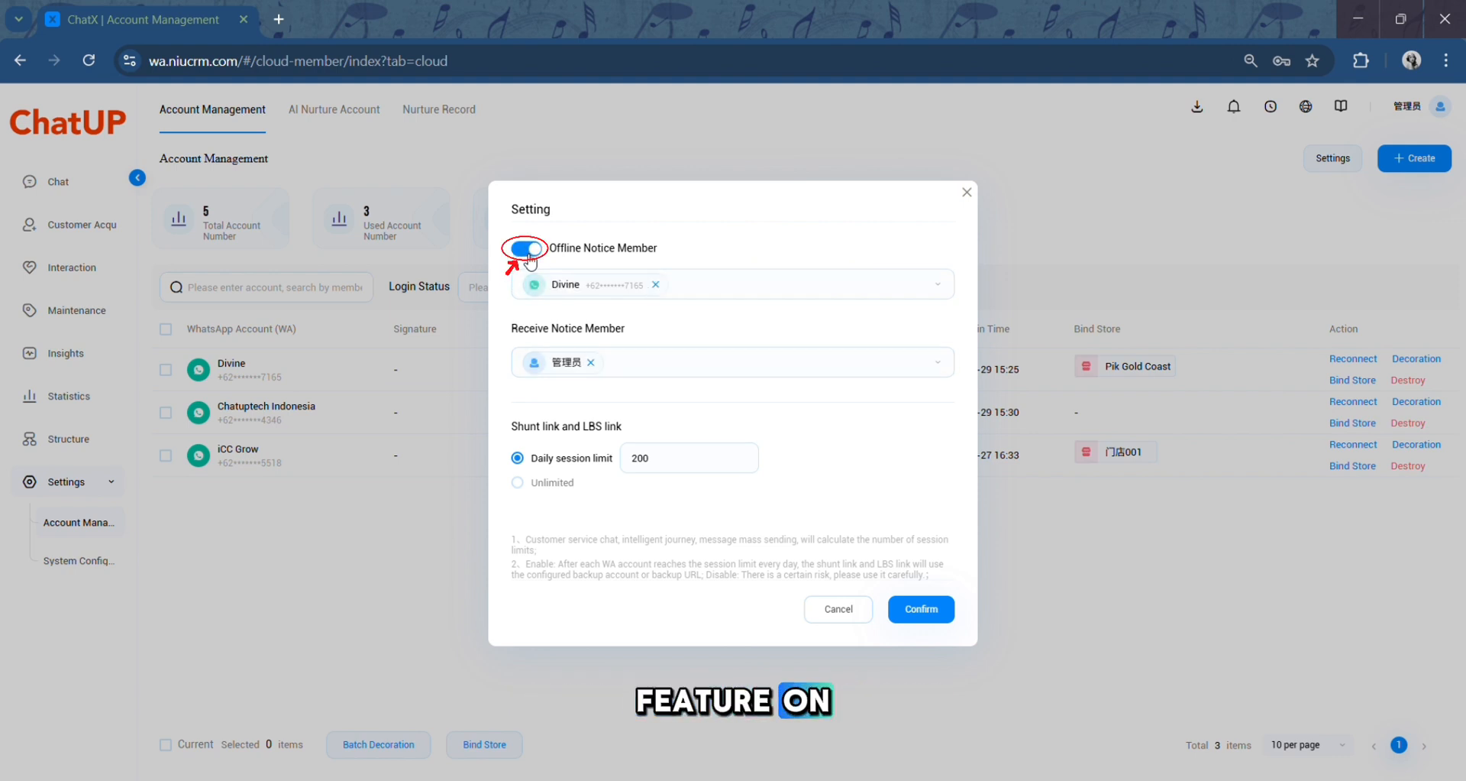
# Try adding iCC Grow and Chatuptech Indonesia to the accounts with offline notices, and deselect both again
pyautogui.click(693, 287)
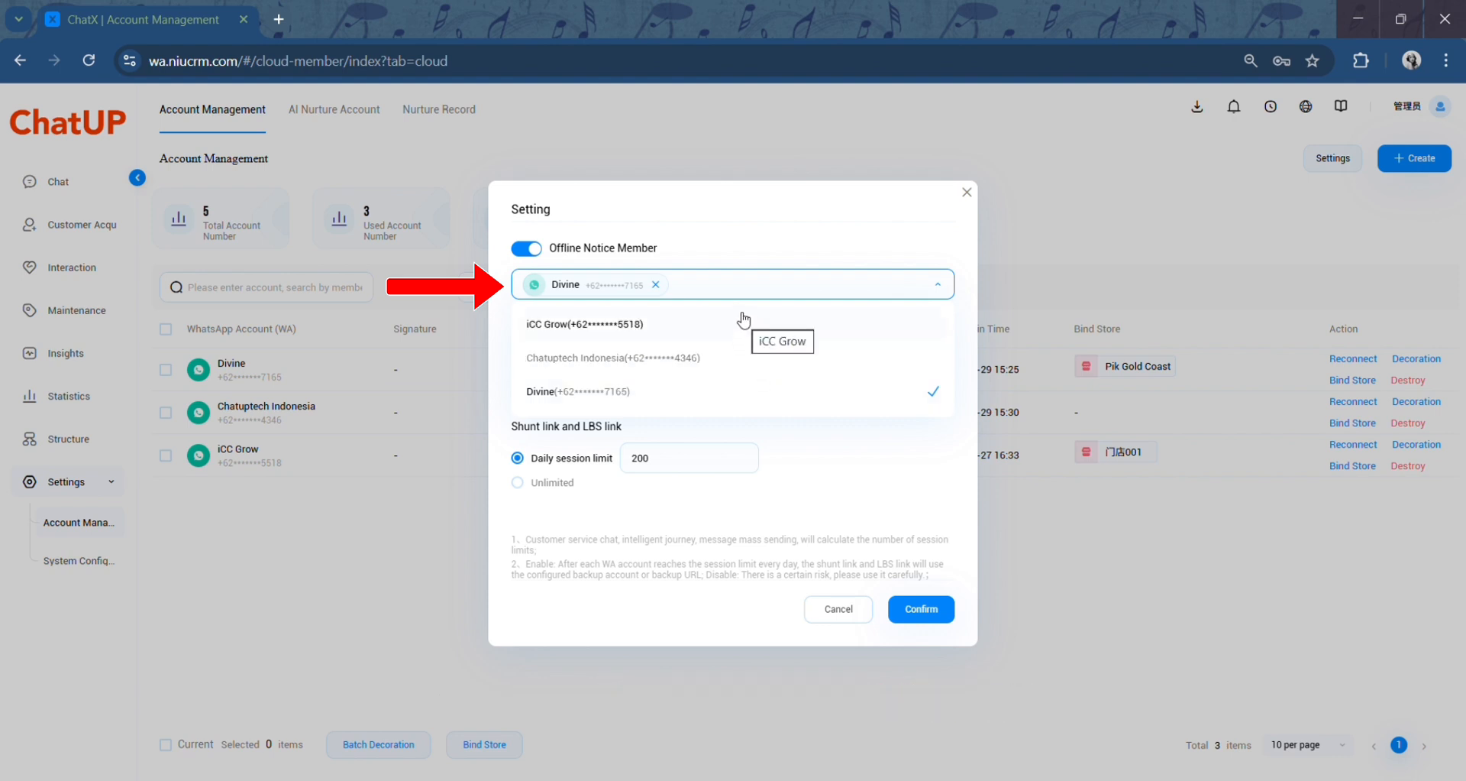
pyautogui.click(698, 325)
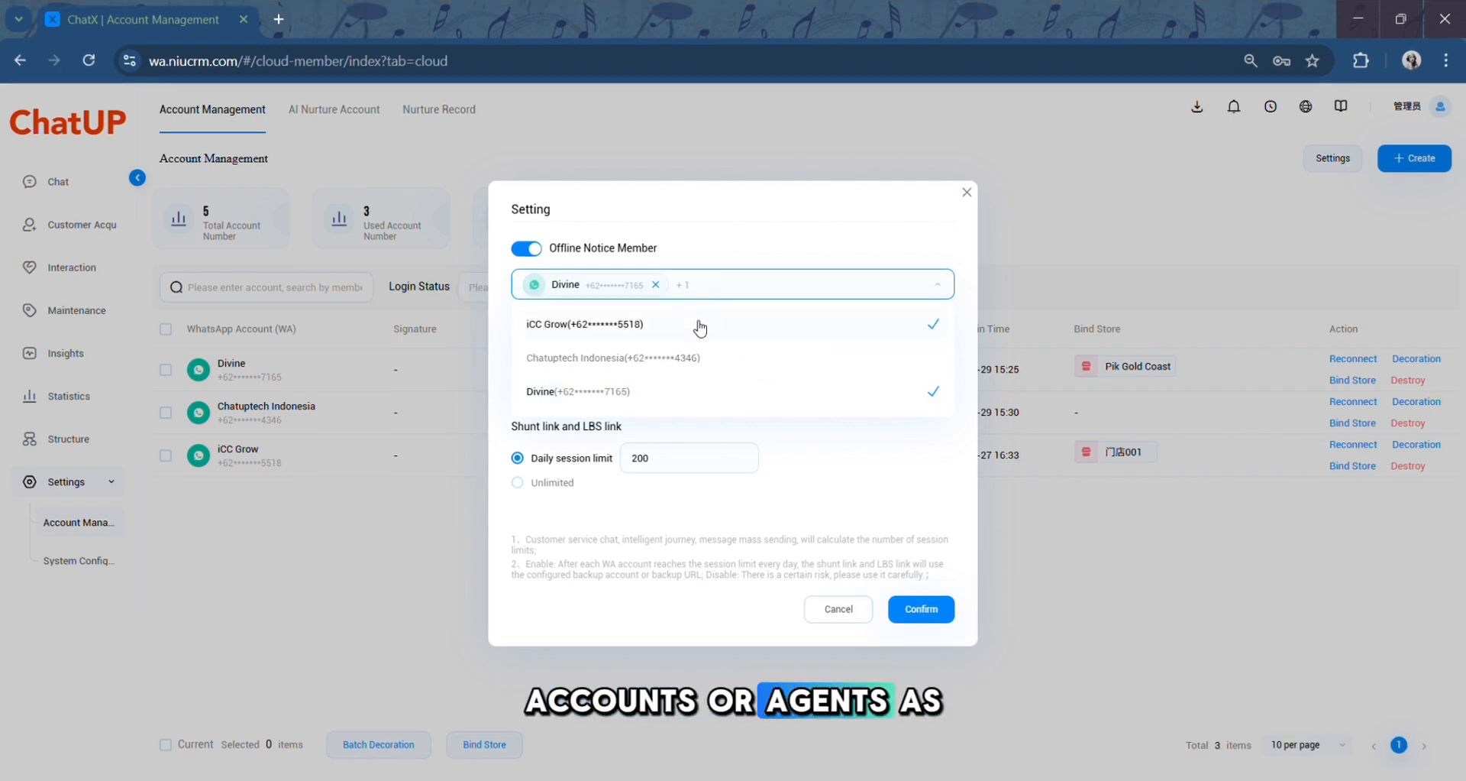
pyautogui.click(749, 359)
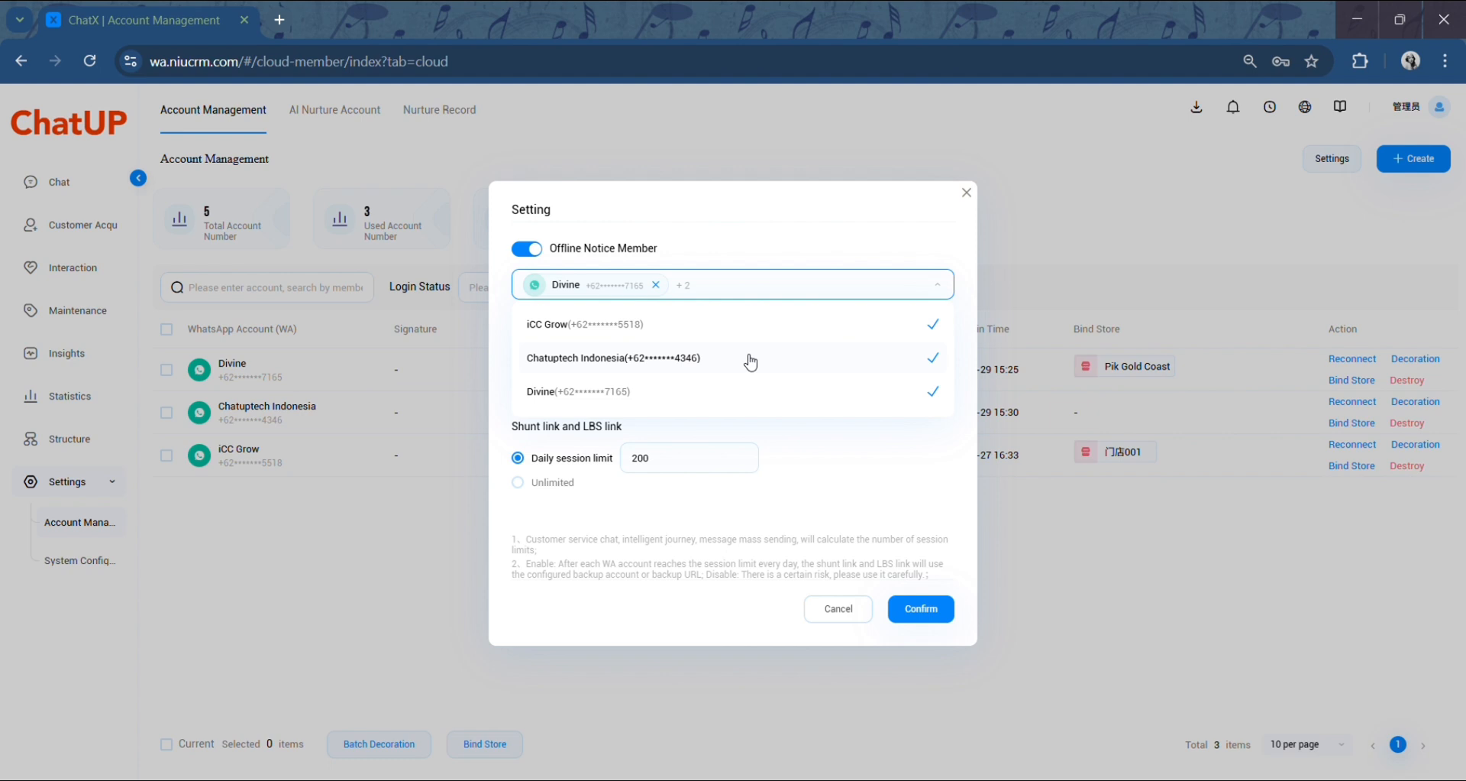
pyautogui.click(747, 356)
pyautogui.click(727, 327)
pyautogui.click(685, 255)
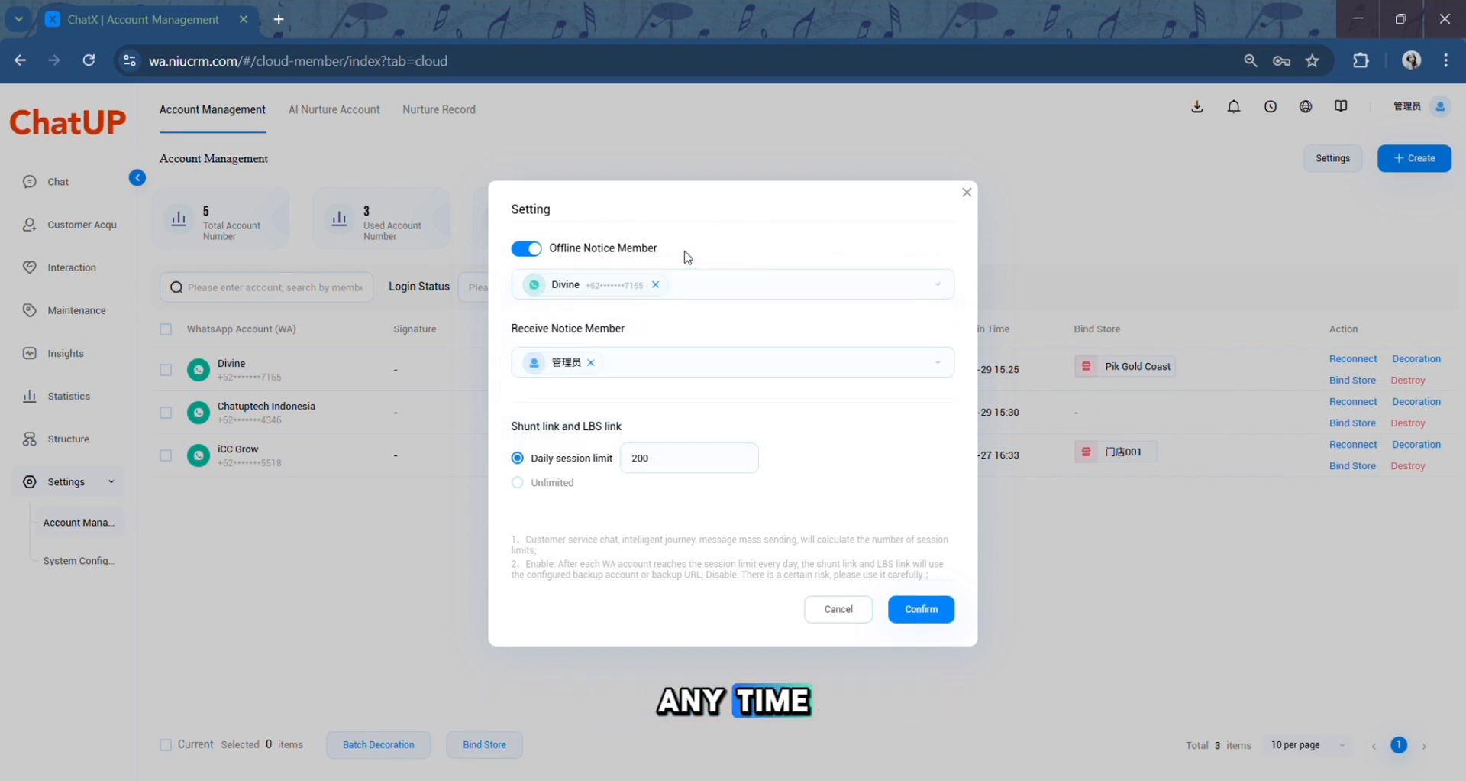
# Review the Receive Notice Member choices with offline notices enabled, and open the platform's notifications
pyautogui.click(525, 249)
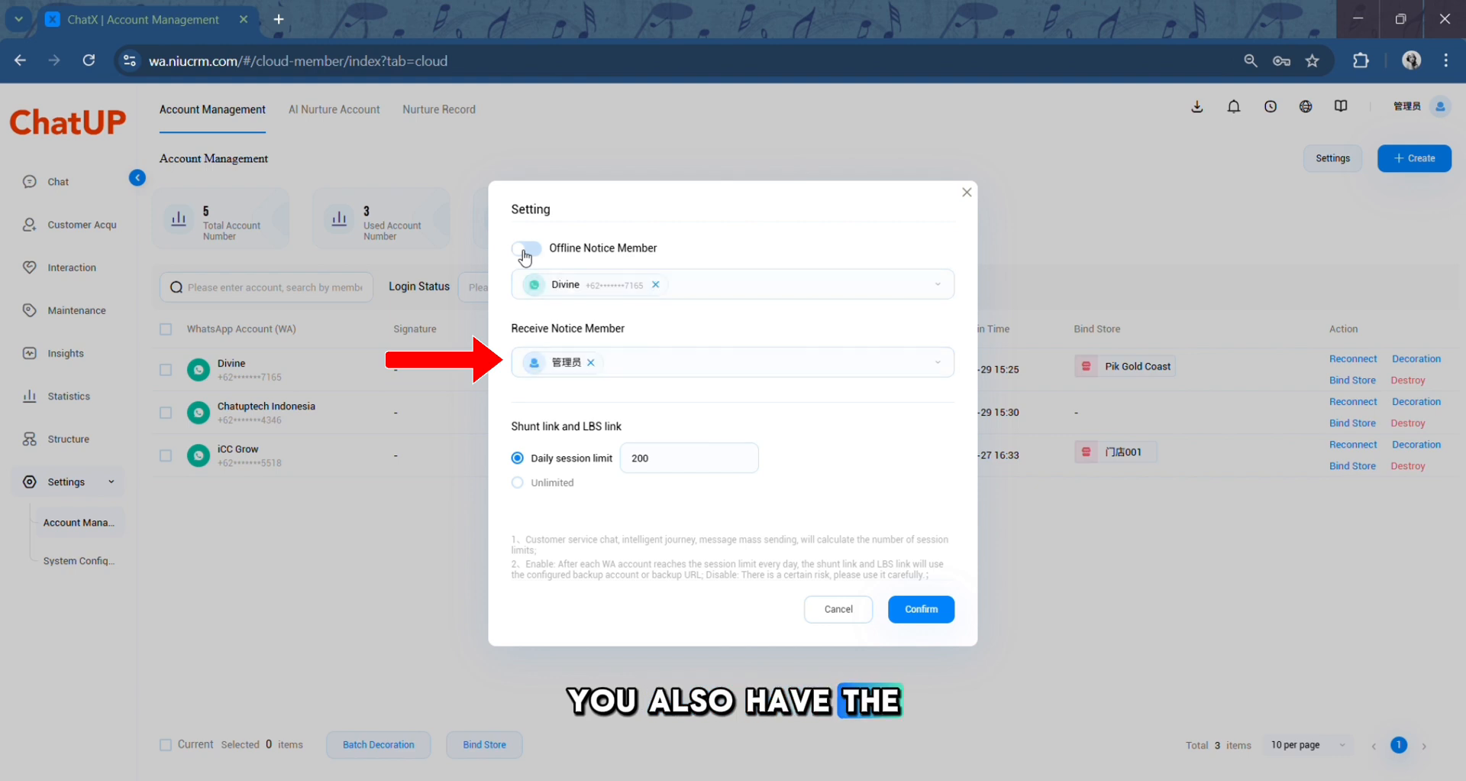
pyautogui.click(525, 252)
pyautogui.click(652, 372)
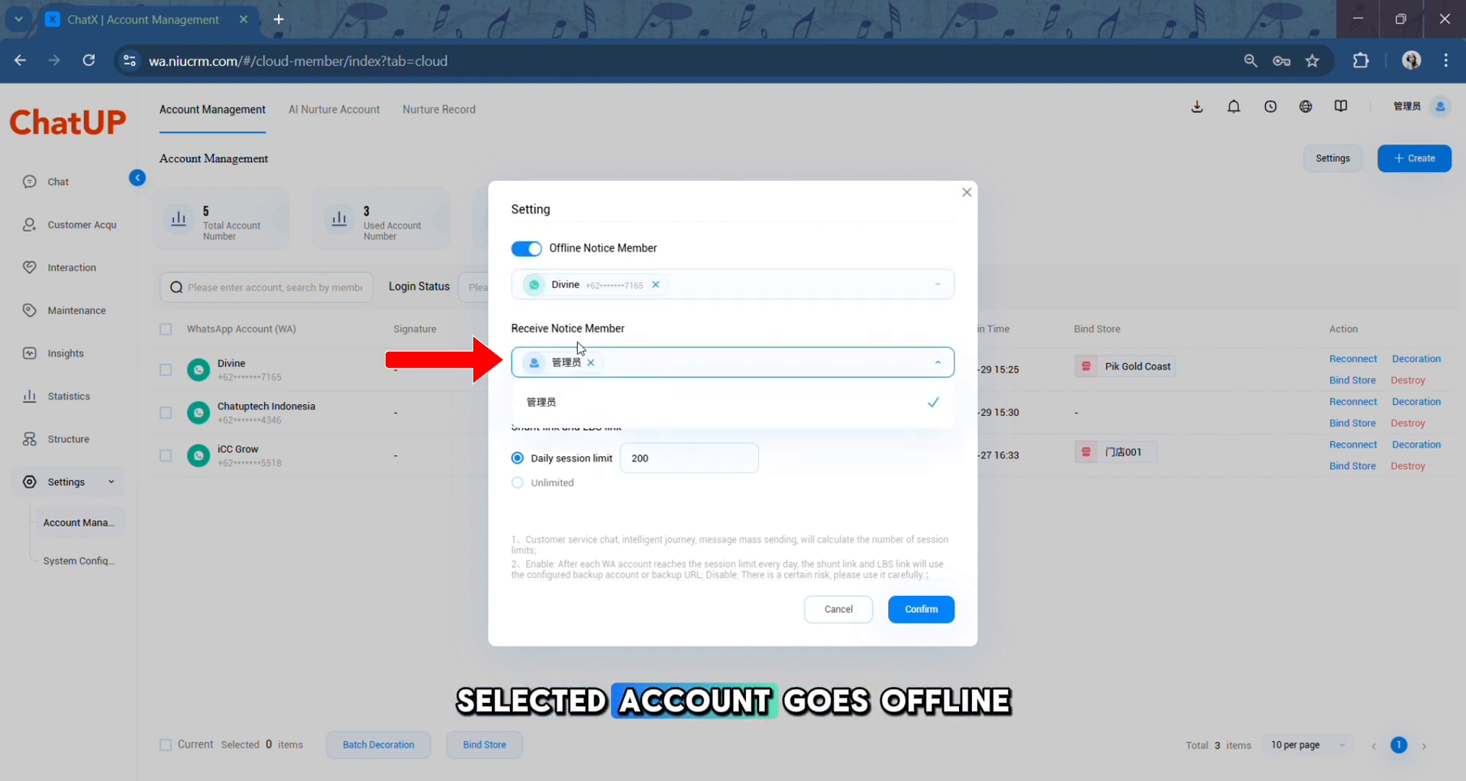
pyautogui.click(815, 217)
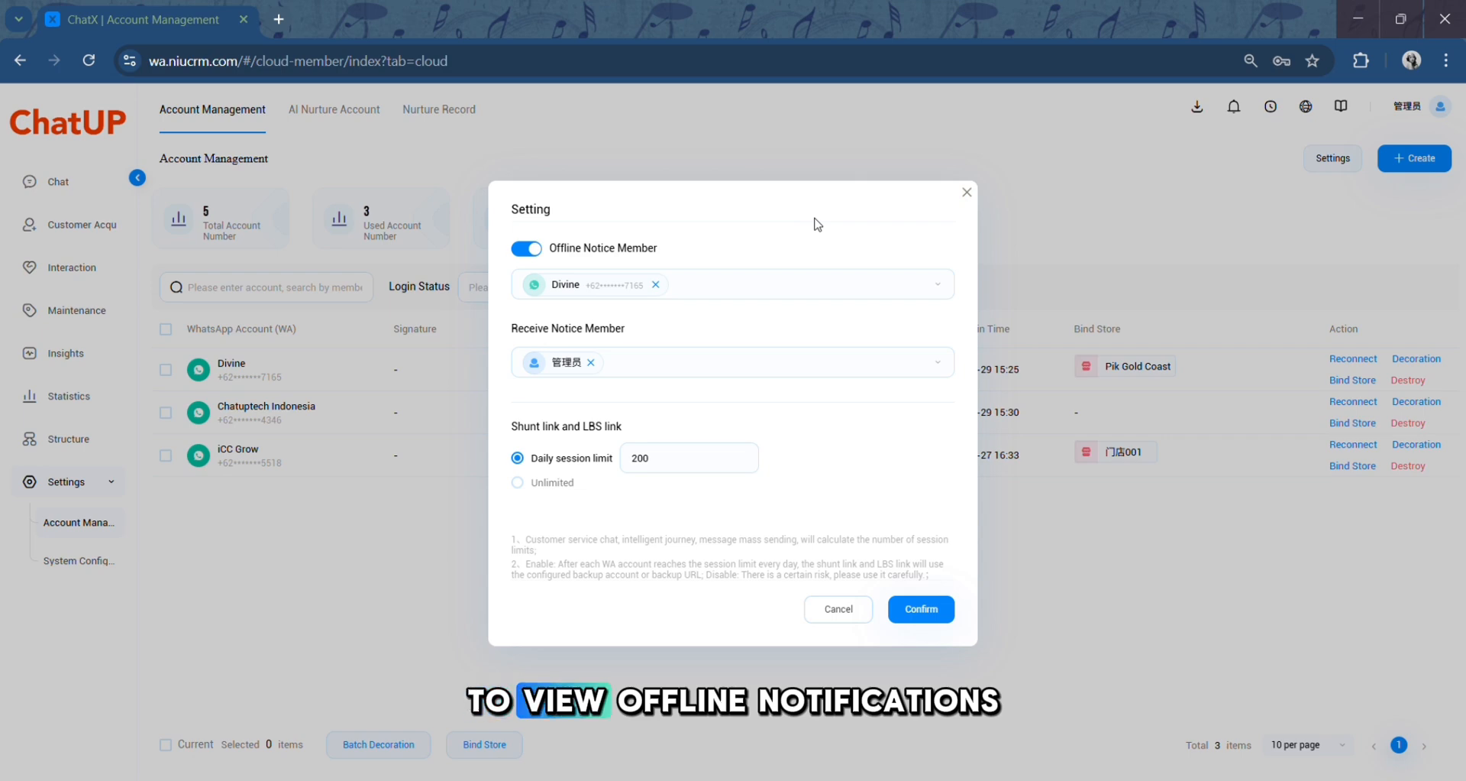
pyautogui.click(965, 194)
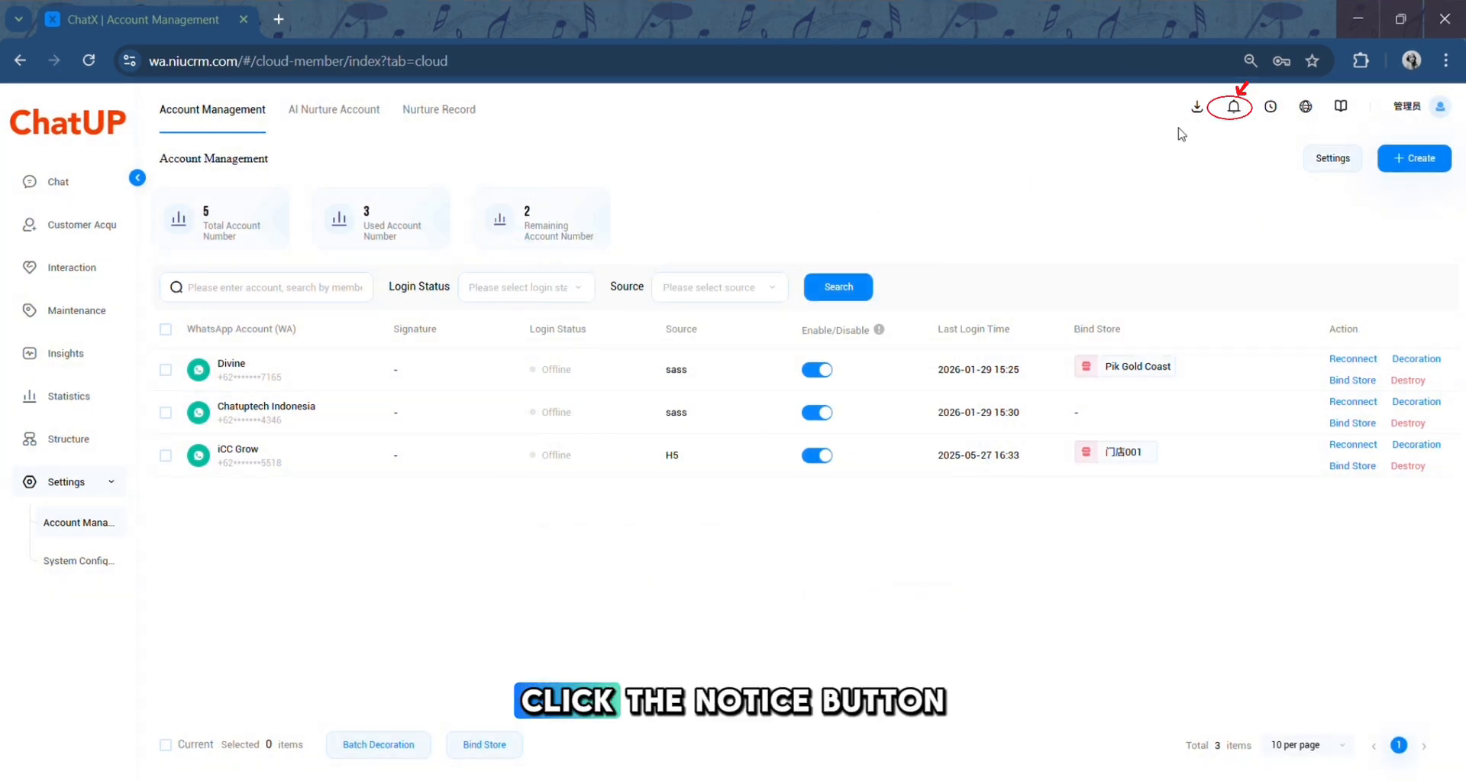
pyautogui.click(1233, 109)
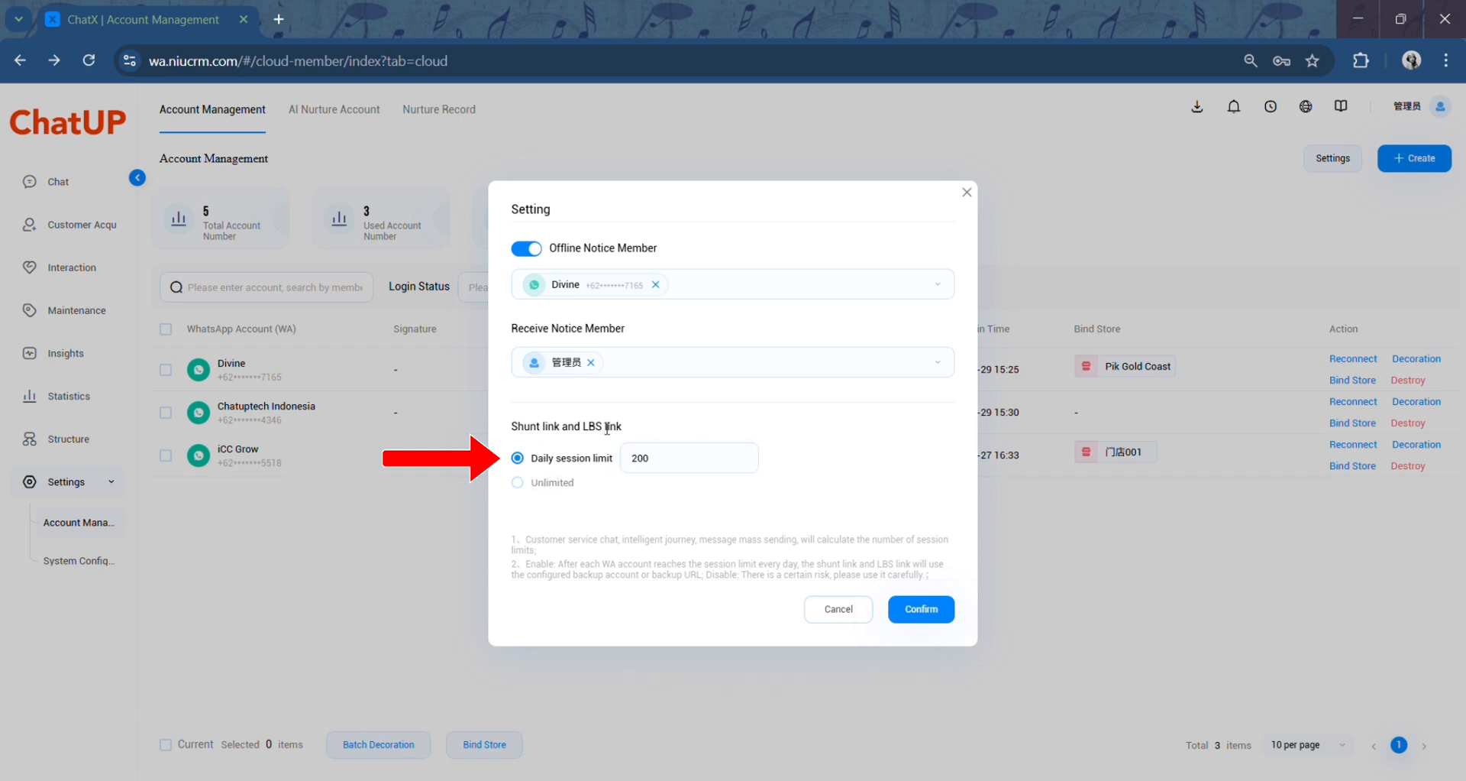
# Set the shunt and LBS link daily session limit to 100, switch it to Unlimited, and save the settings
pyautogui.click(645, 450)
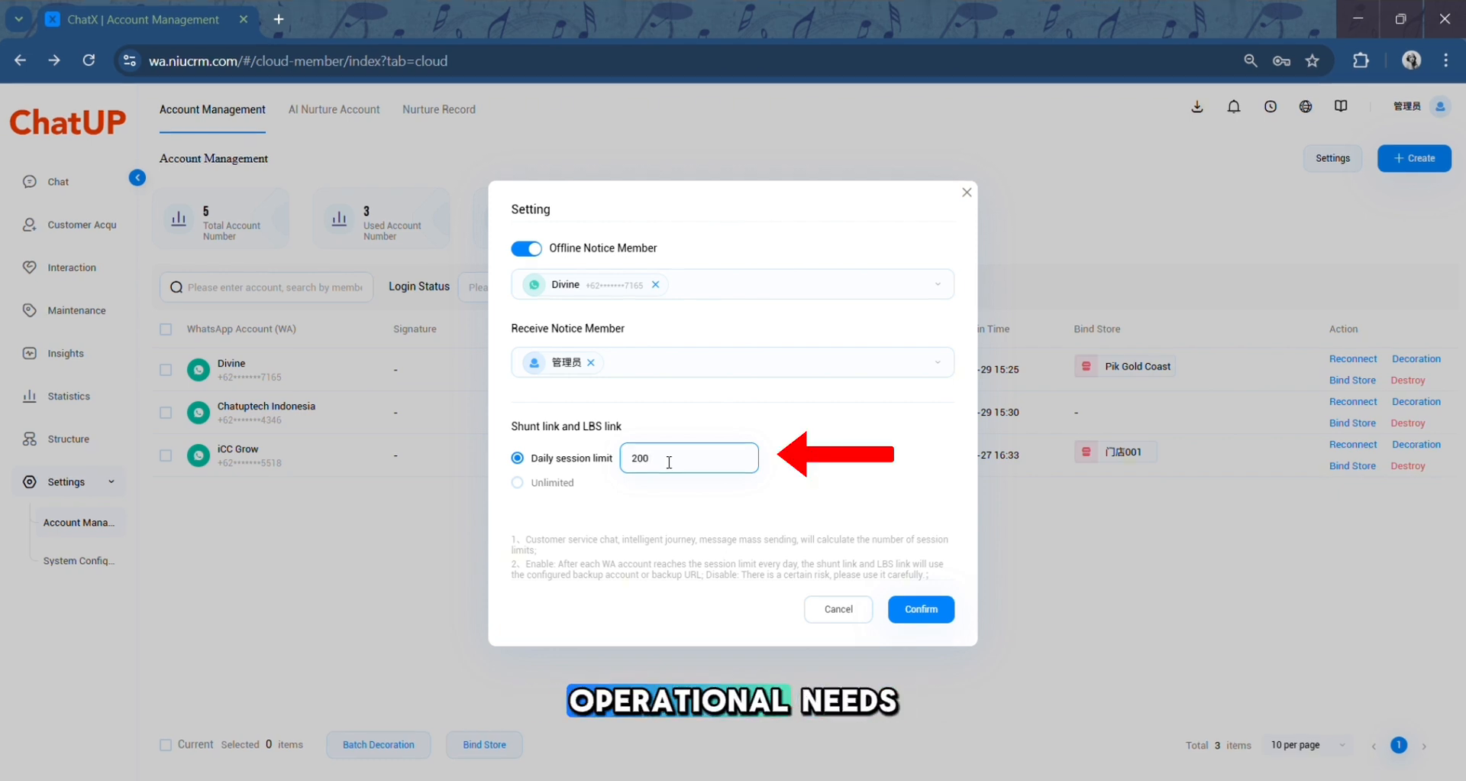
pyautogui.press('BackSpace')
pyautogui.write('1')
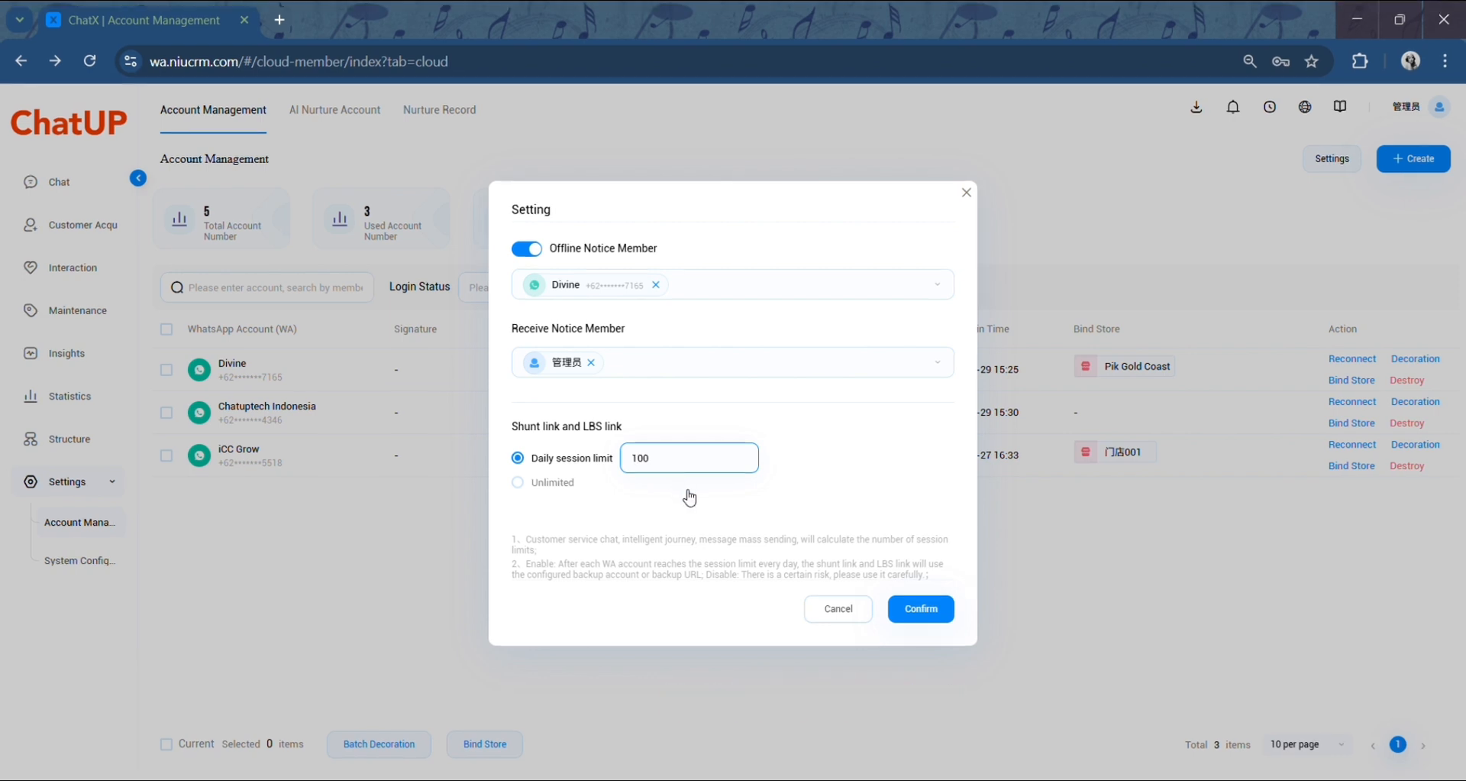
pyautogui.click(779, 451)
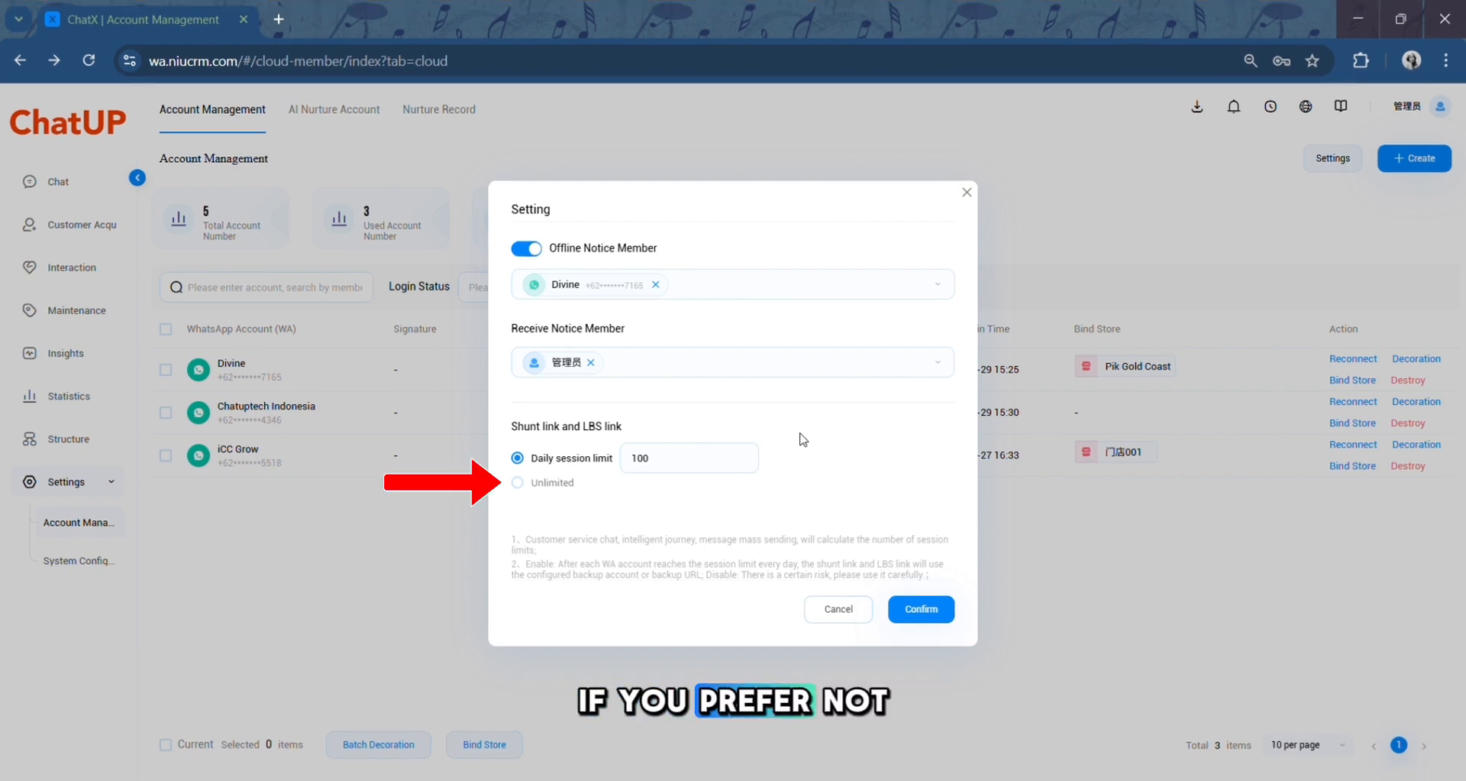
pyautogui.click(517, 489)
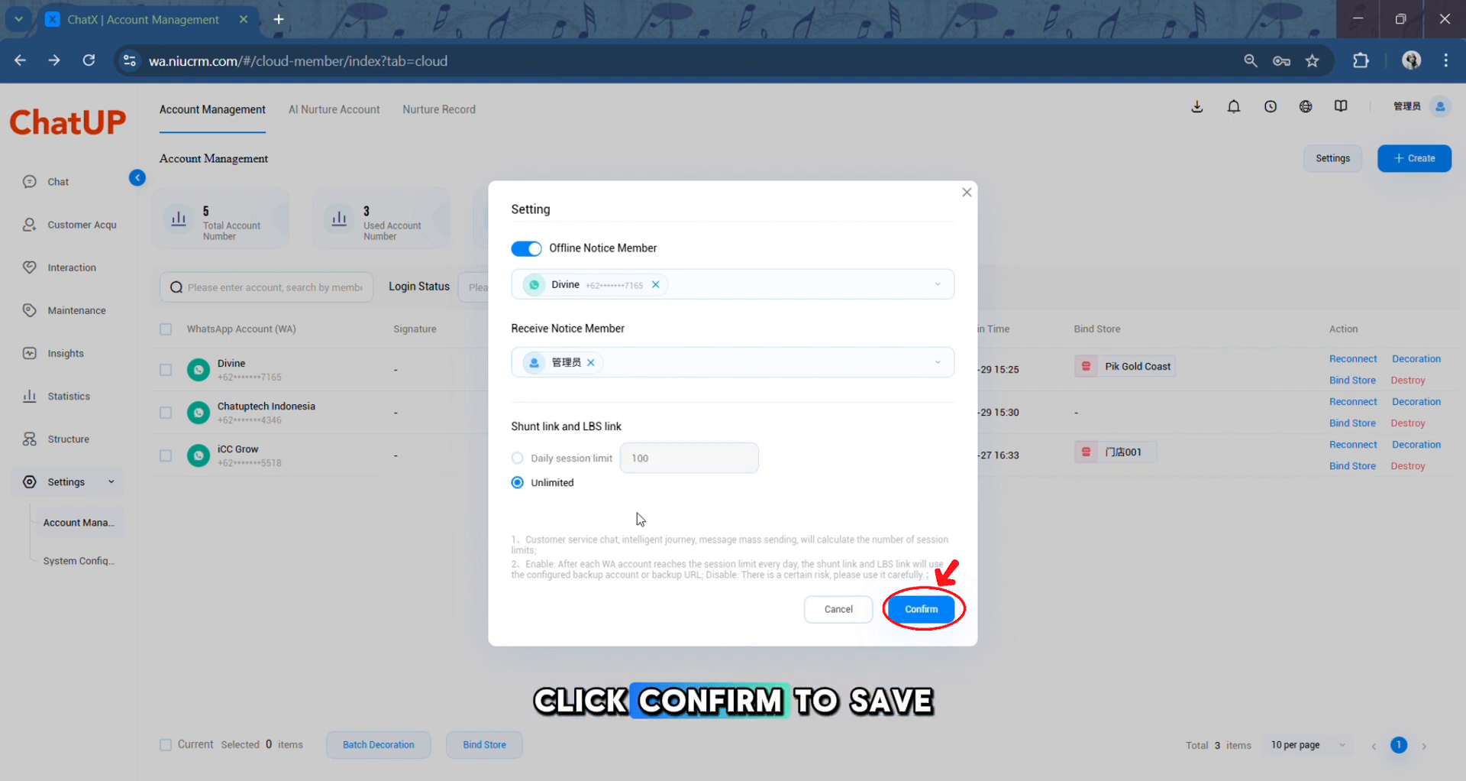
pyautogui.click(918, 614)
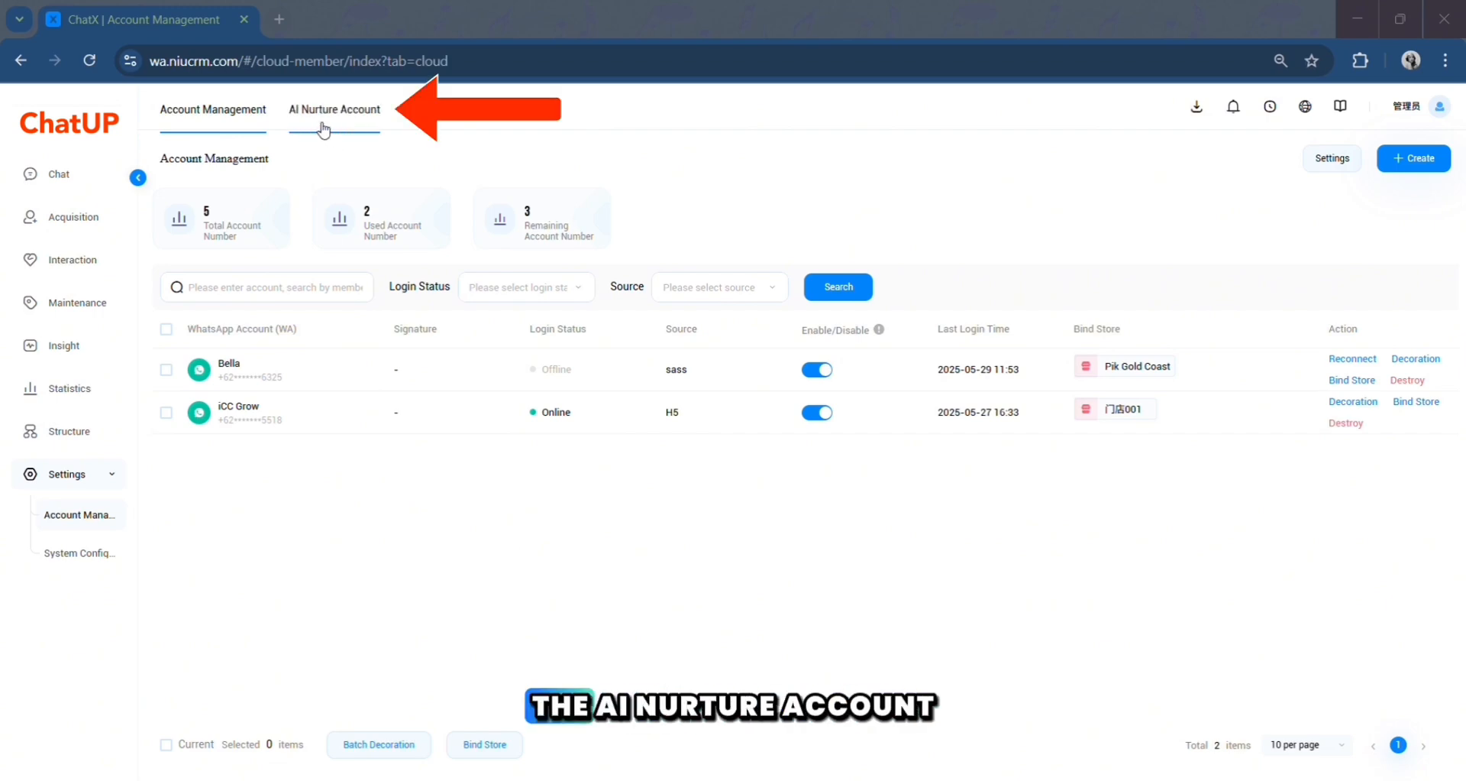
# Open AI Nurture Account and read the explanations of the nurtured, nurturing, pending, terminated, remaining and total slot statistics
pyautogui.click(324, 130)
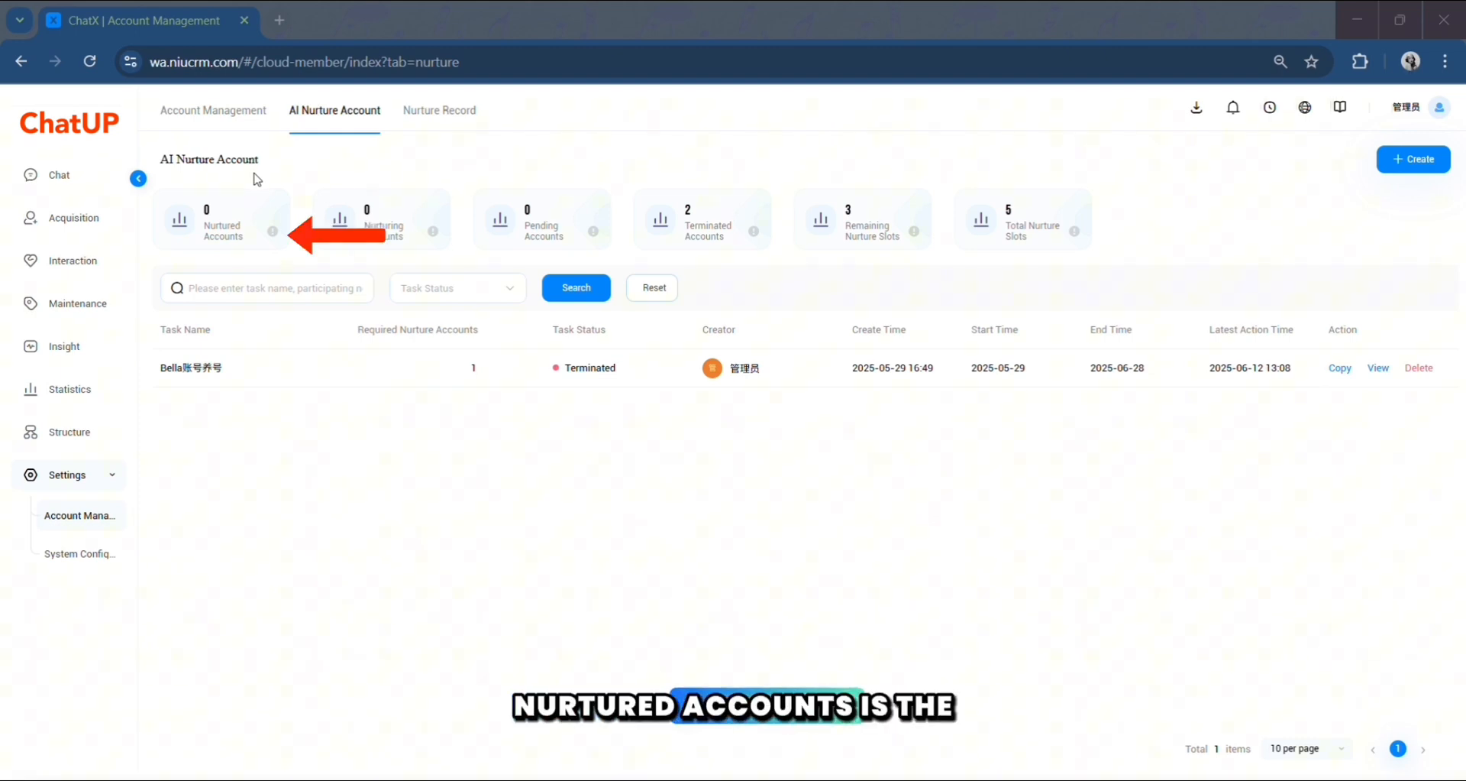
pyautogui.moveTo(273, 234)
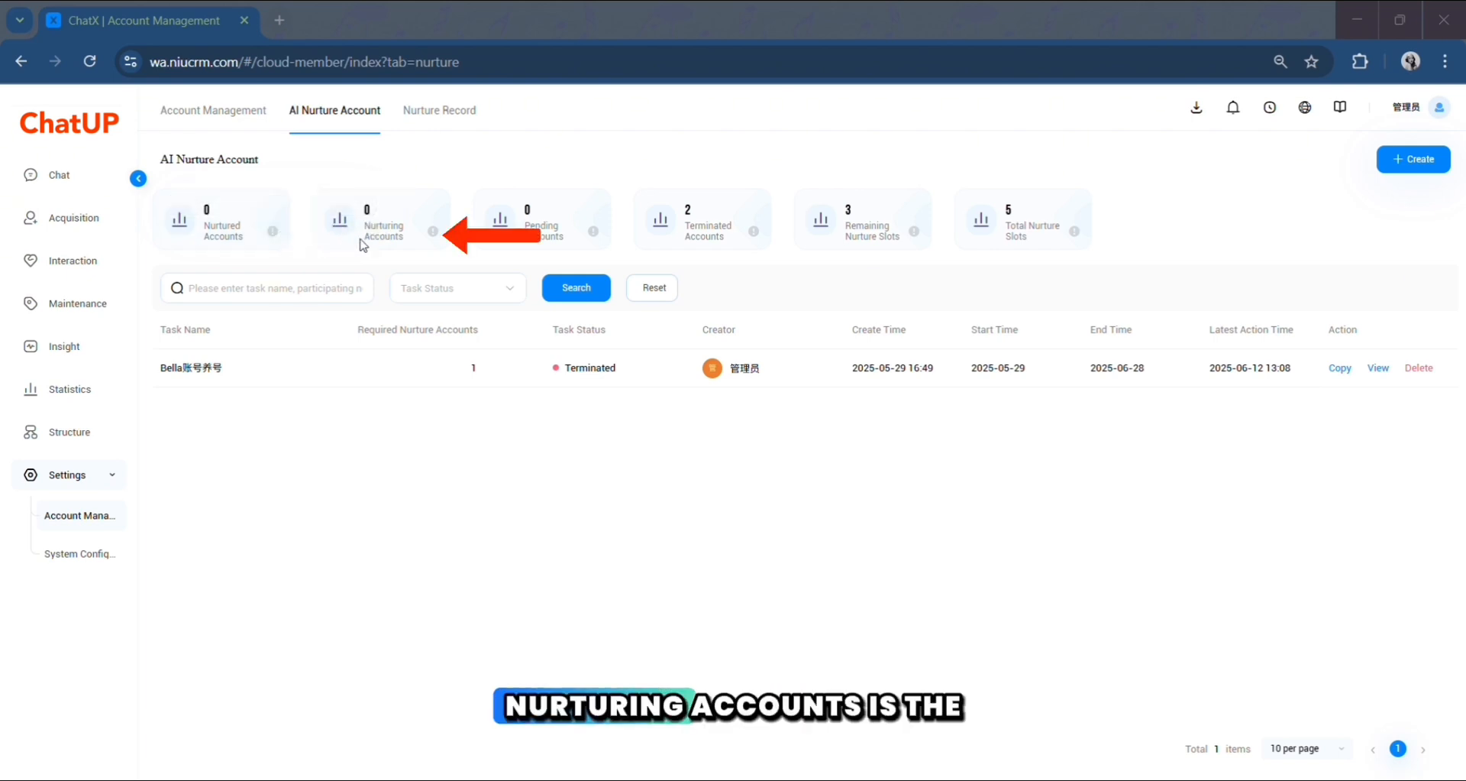
pyautogui.moveTo(432, 235)
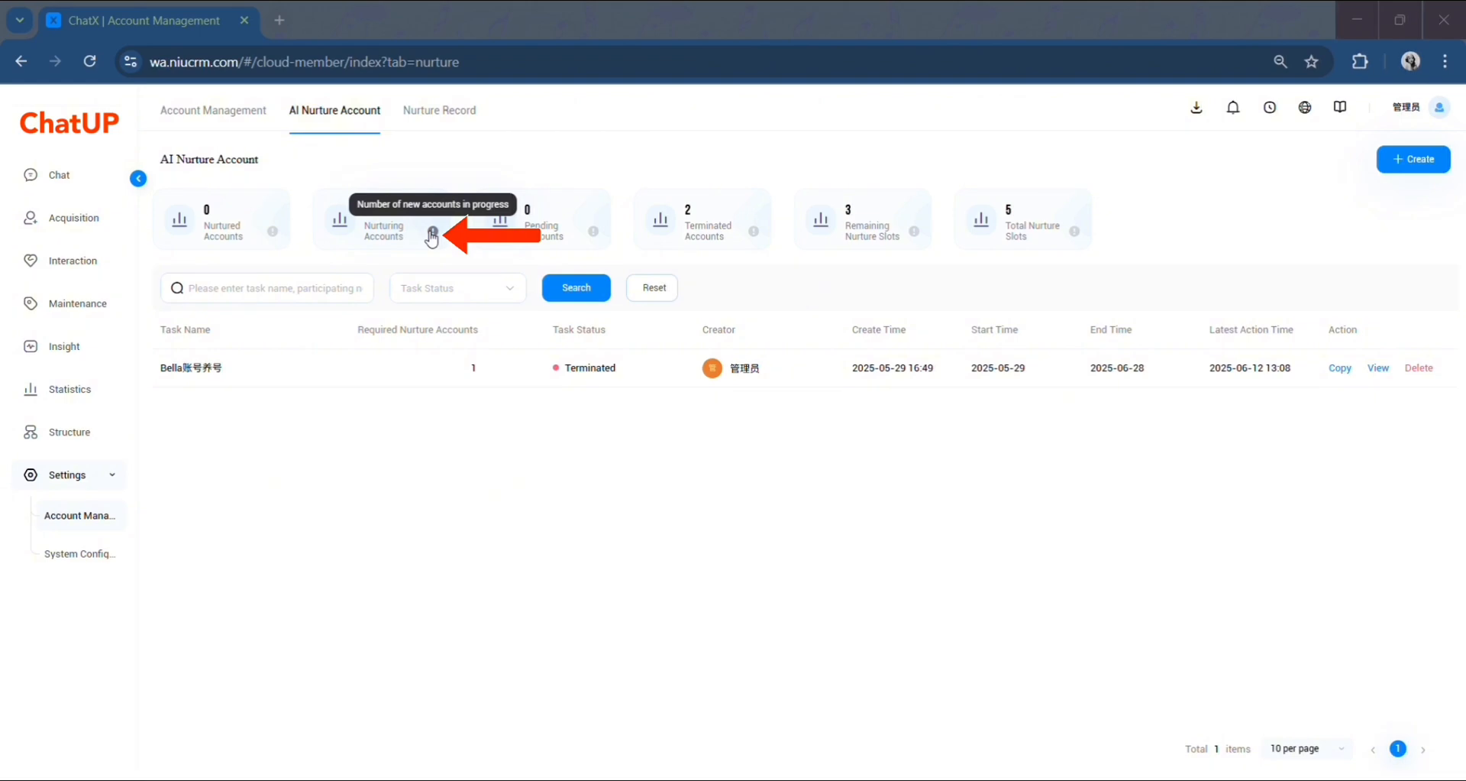
pyautogui.moveTo(594, 233)
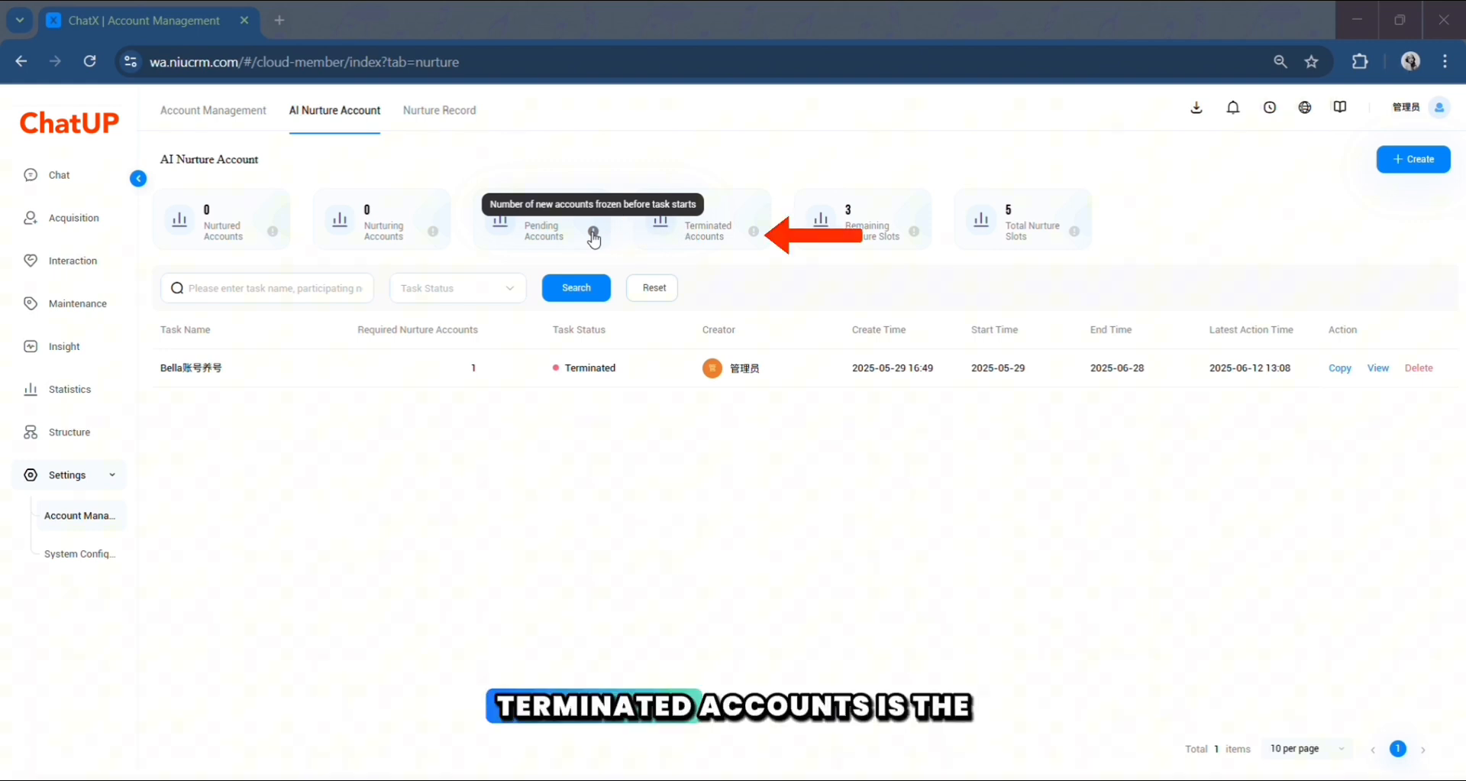
pyautogui.moveTo(756, 238)
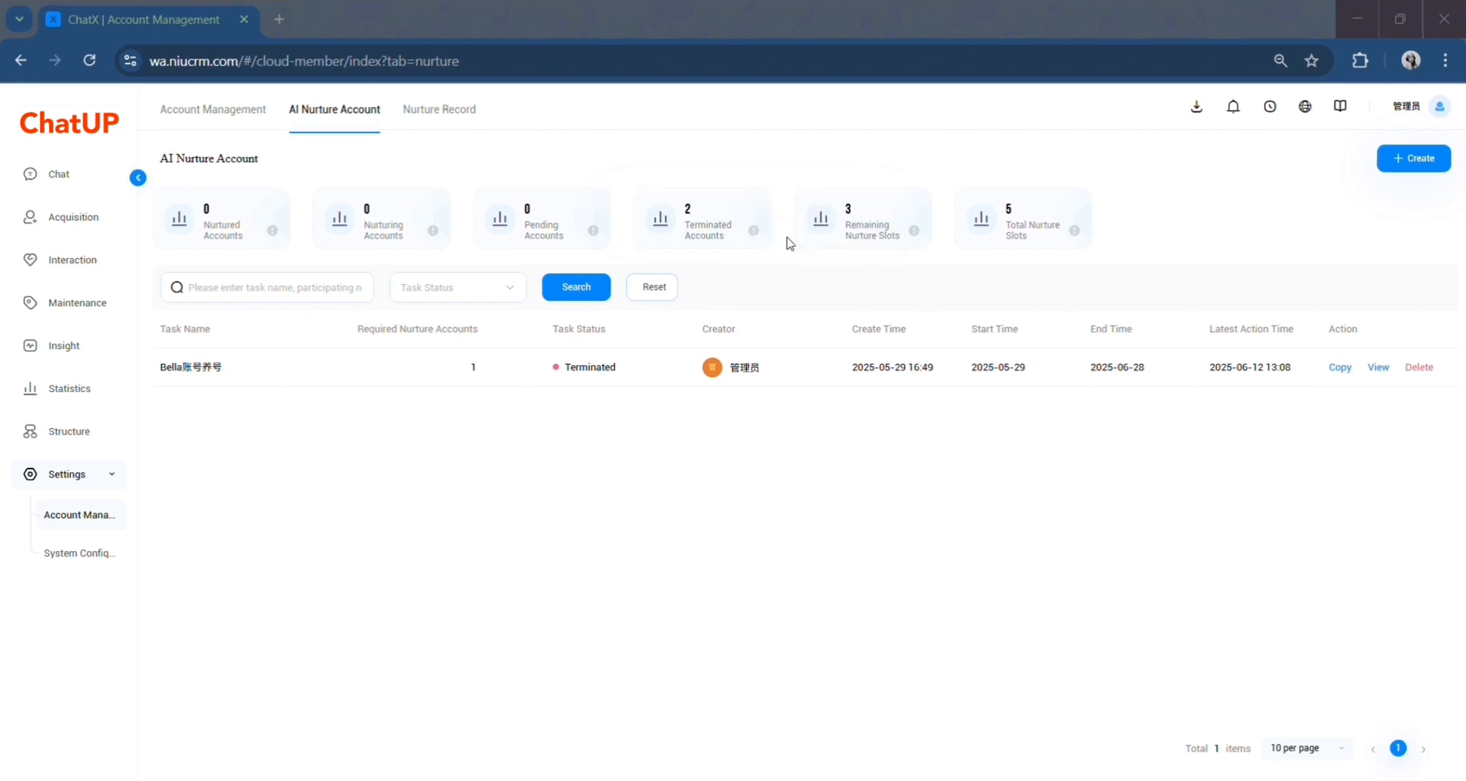
pyautogui.moveTo(915, 234)
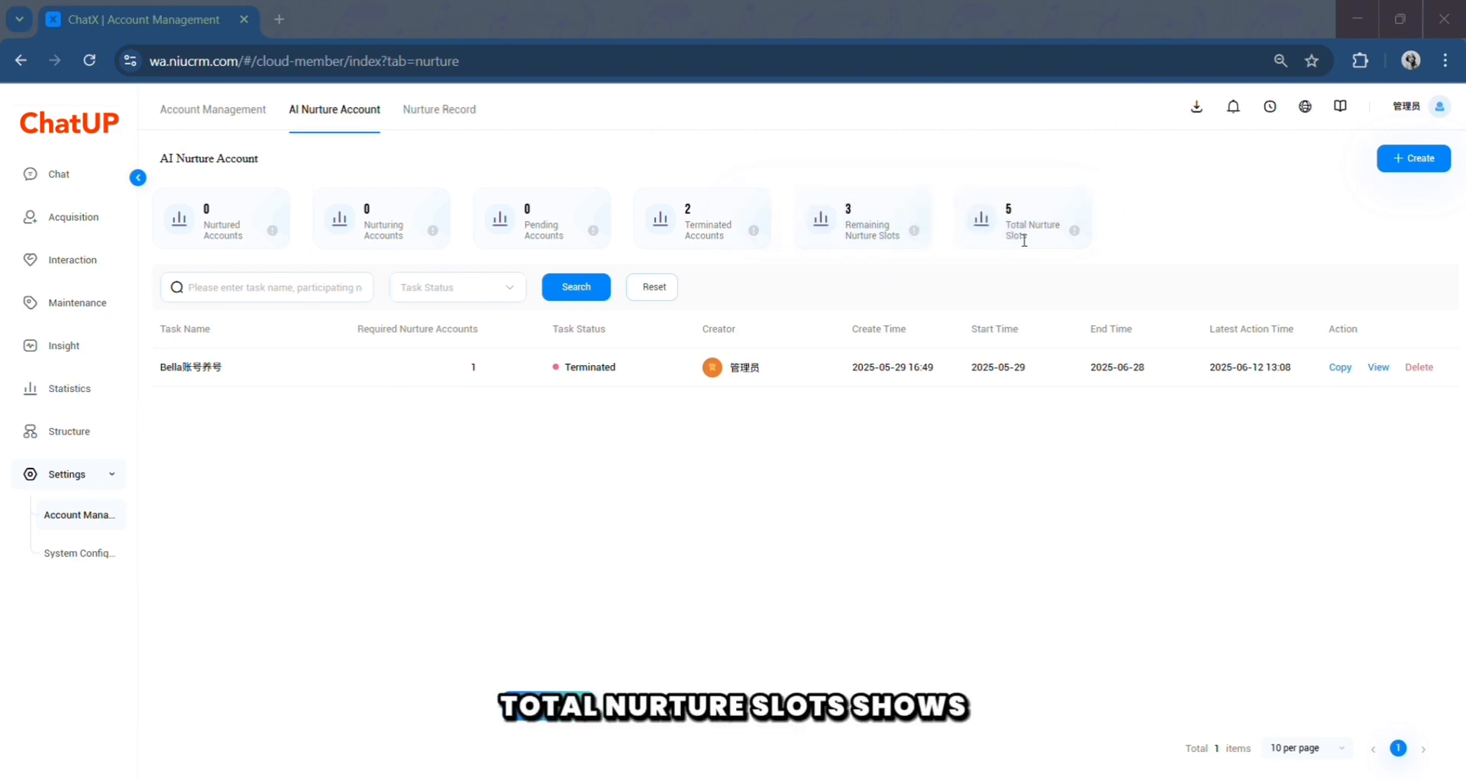
pyautogui.moveTo(1074, 233)
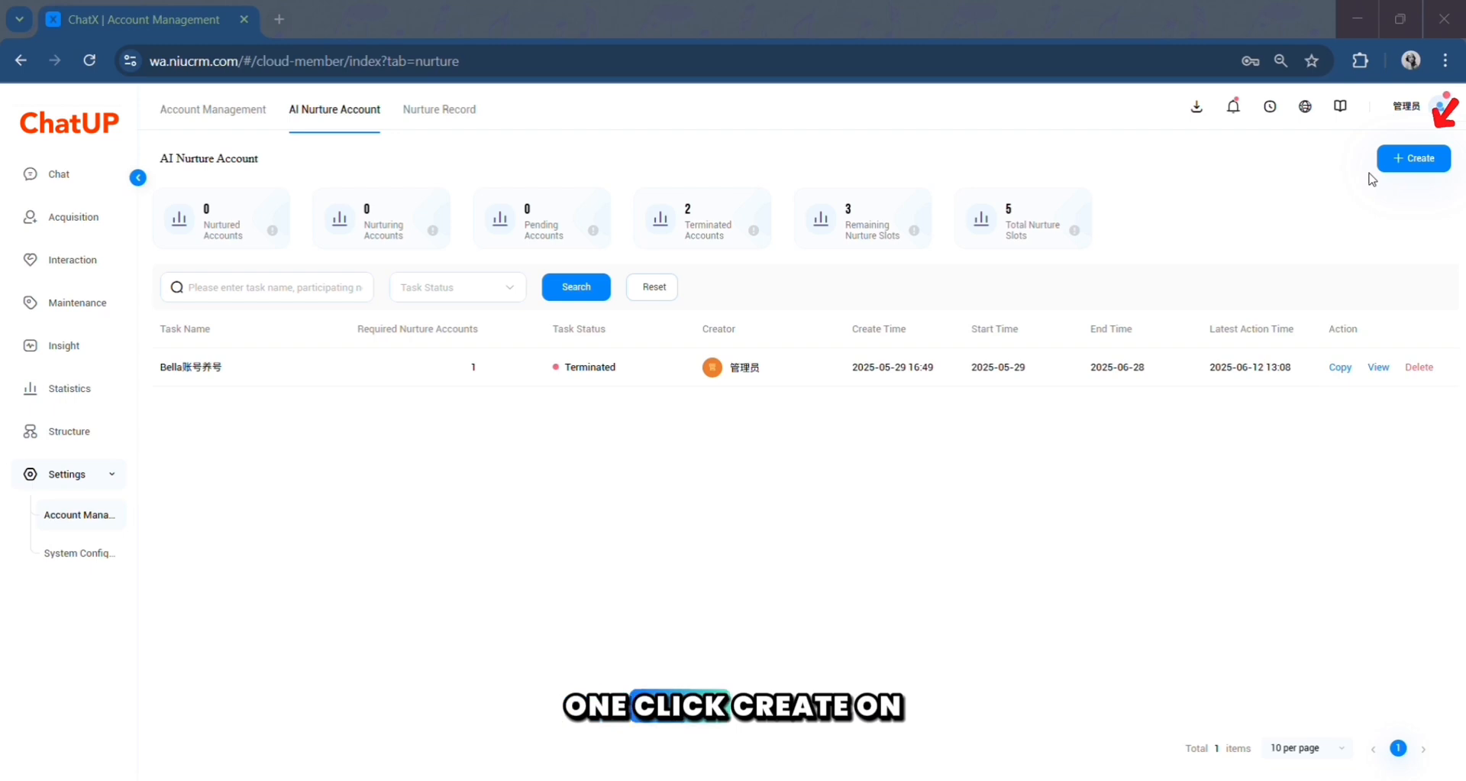
# Start a new AI nurture task and browse the new accounts to nurture under store 001 of the iCC organization
pyautogui.click(1397, 161)
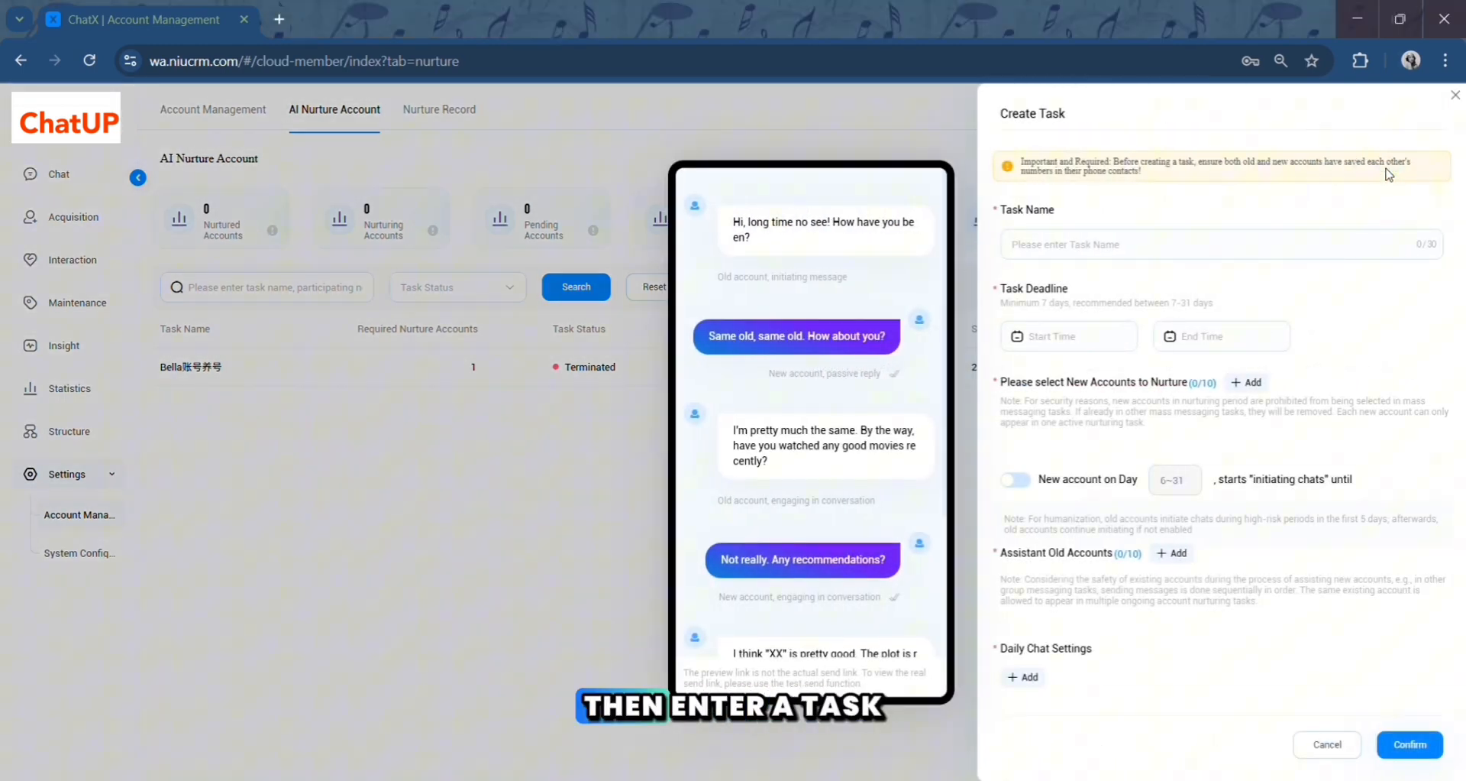
pyautogui.click(1112, 244)
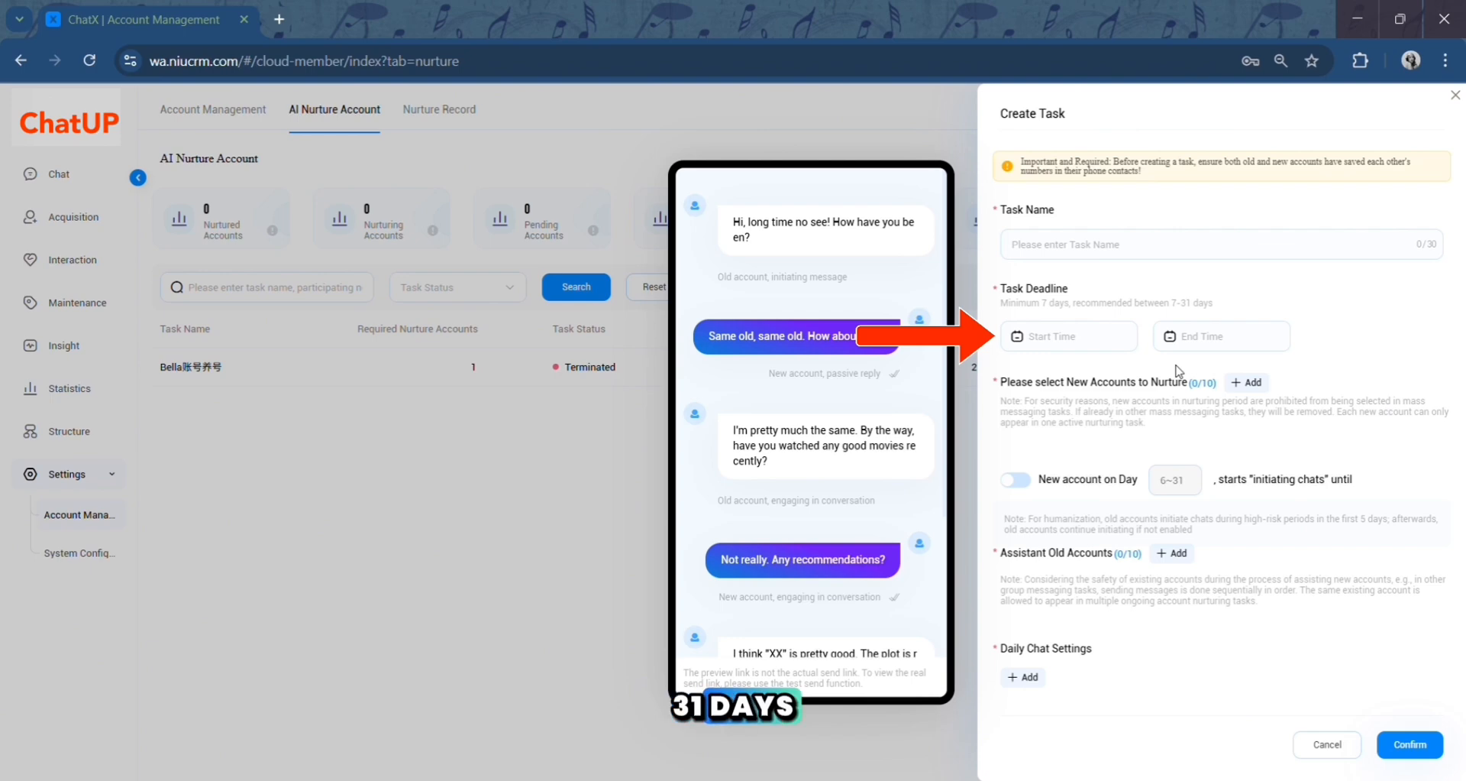
pyautogui.click(1248, 389)
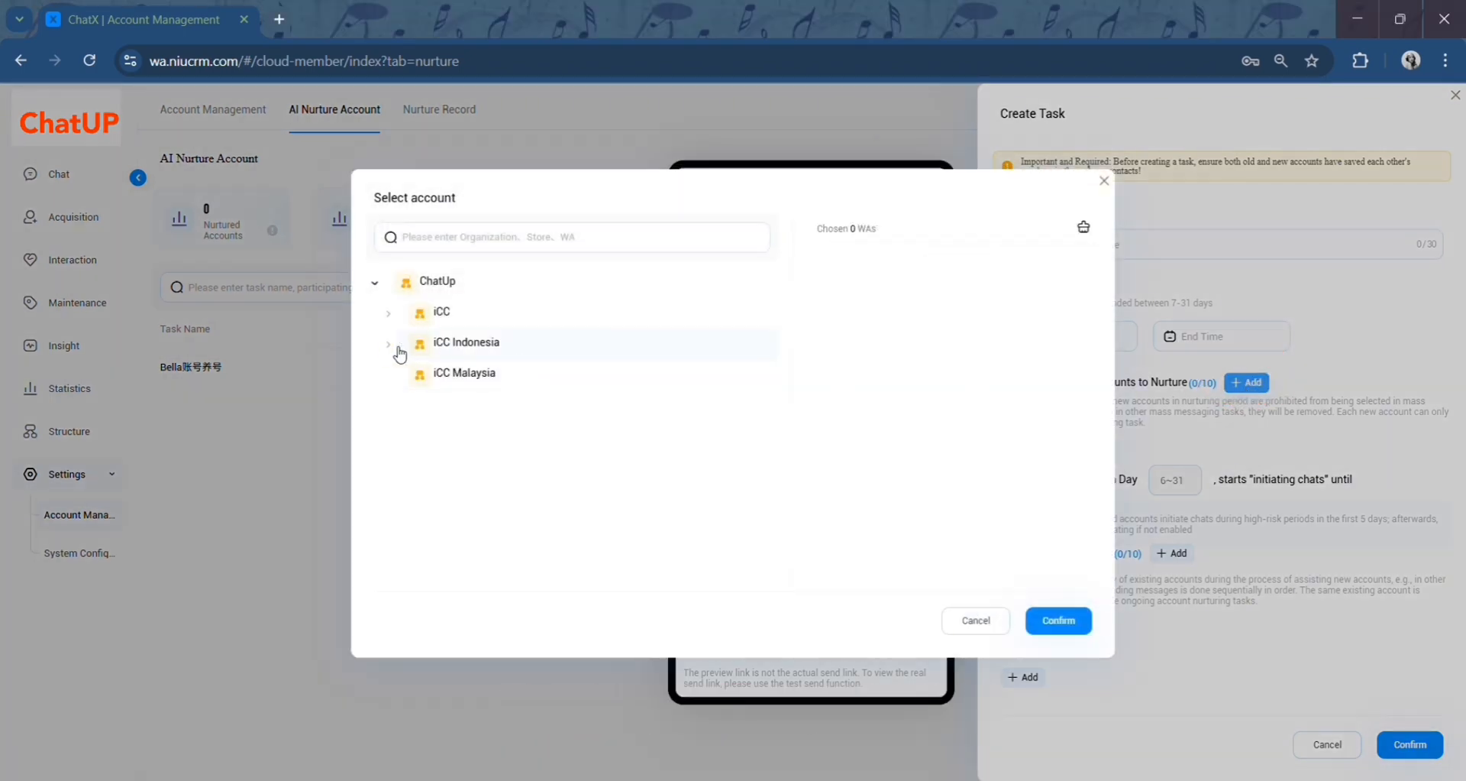
pyautogui.click(389, 314)
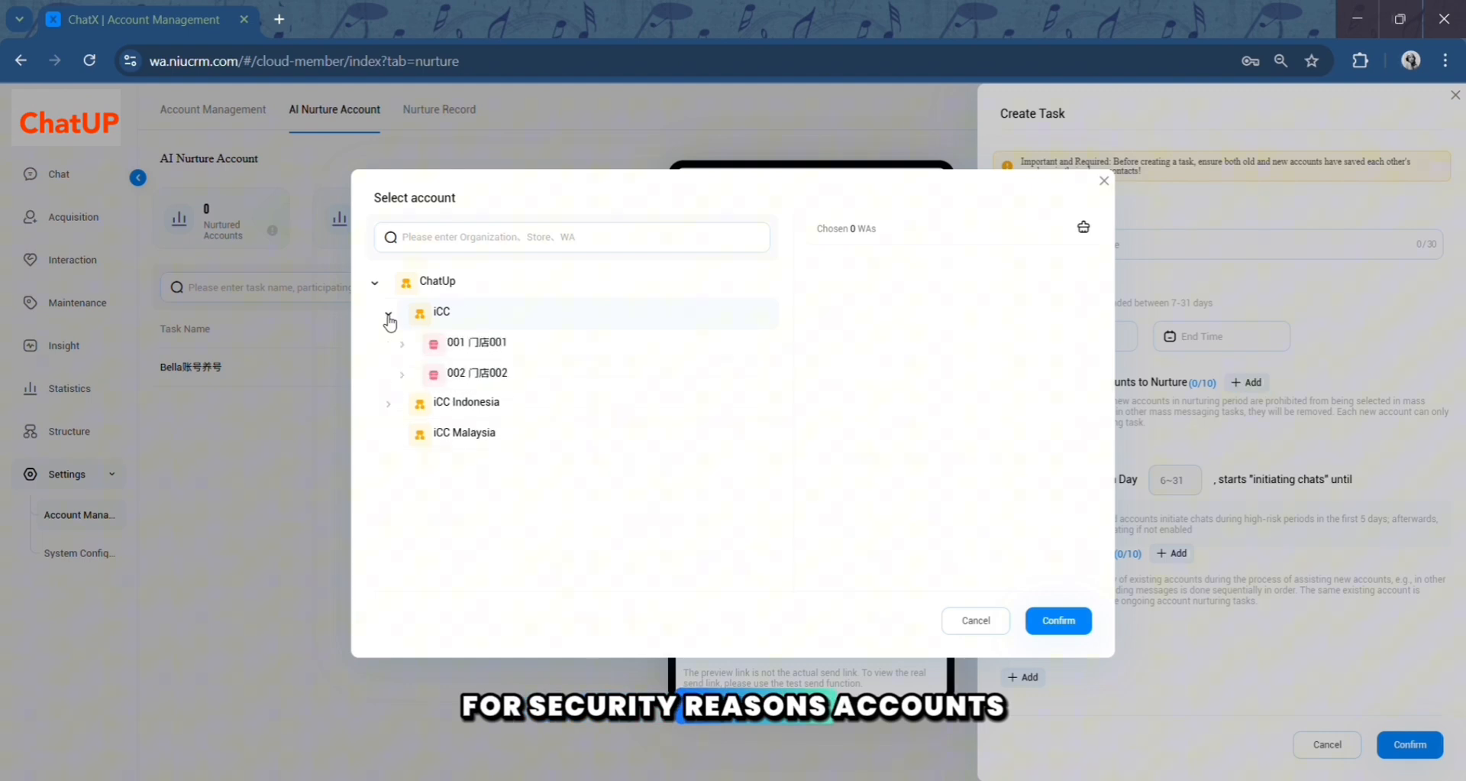
pyautogui.click(402, 345)
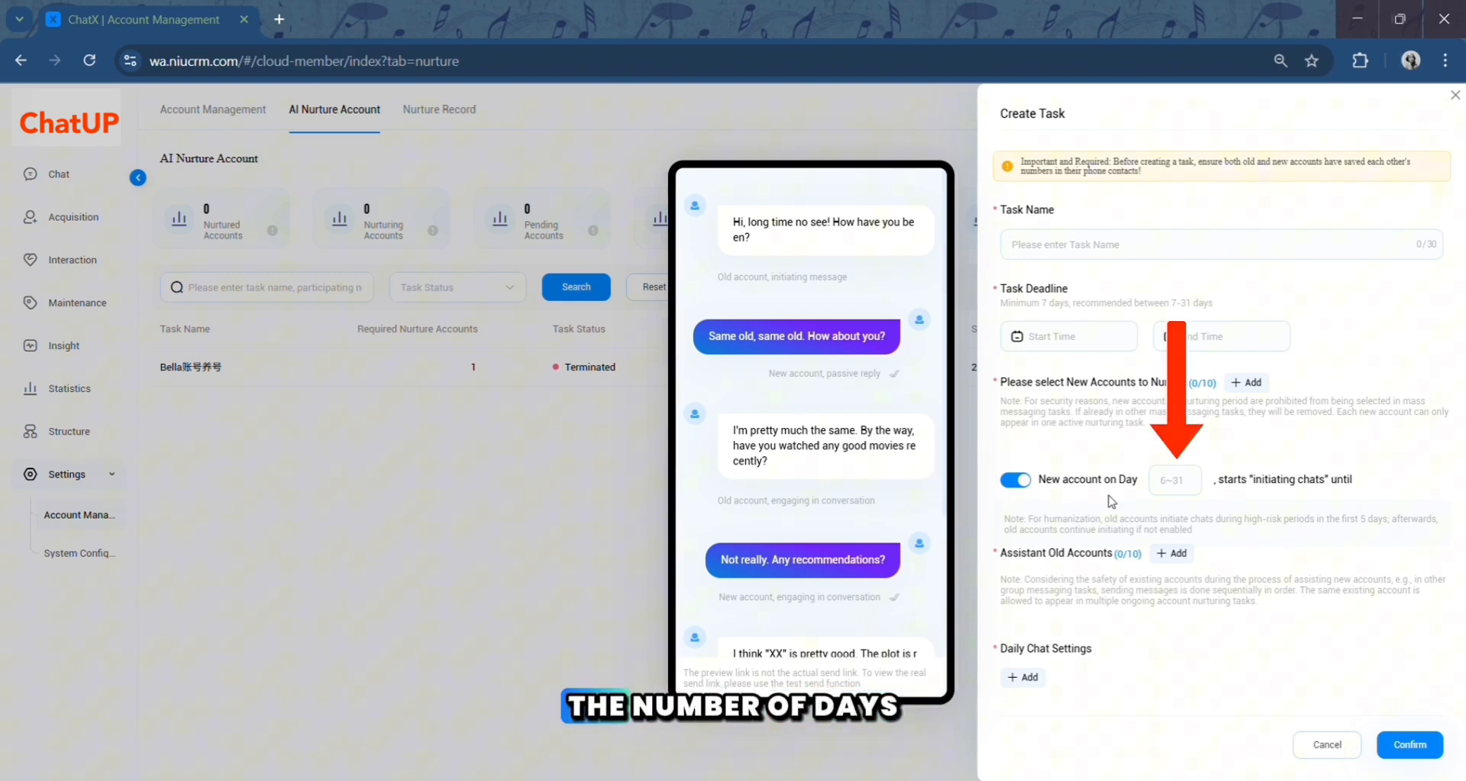
# Open the day for initiating chats for editing, and browse the Assistant Old Accounts under iCC Indonesia's 0001 Pik Gold Coast store without choosing any
pyautogui.click(1161, 487)
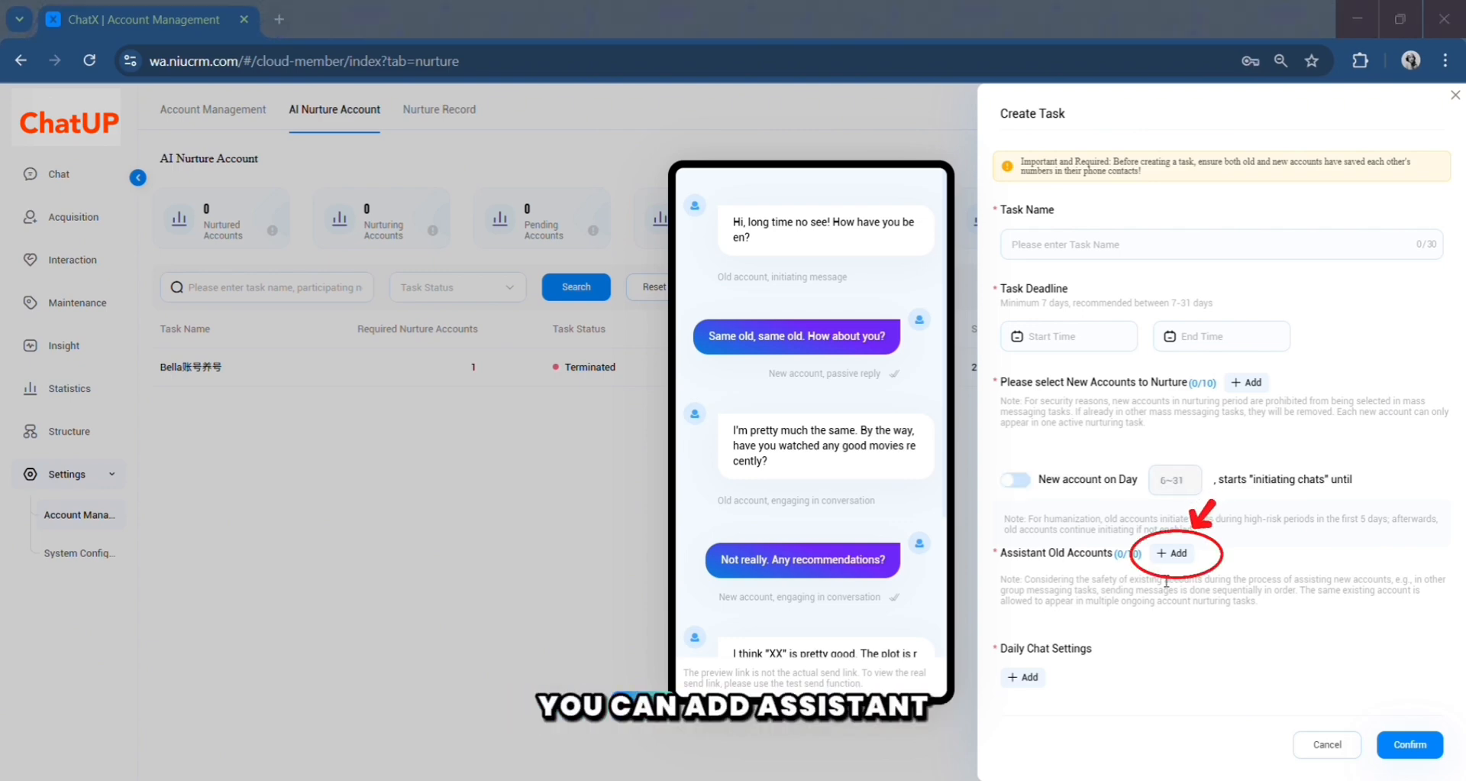
pyautogui.click(1171, 553)
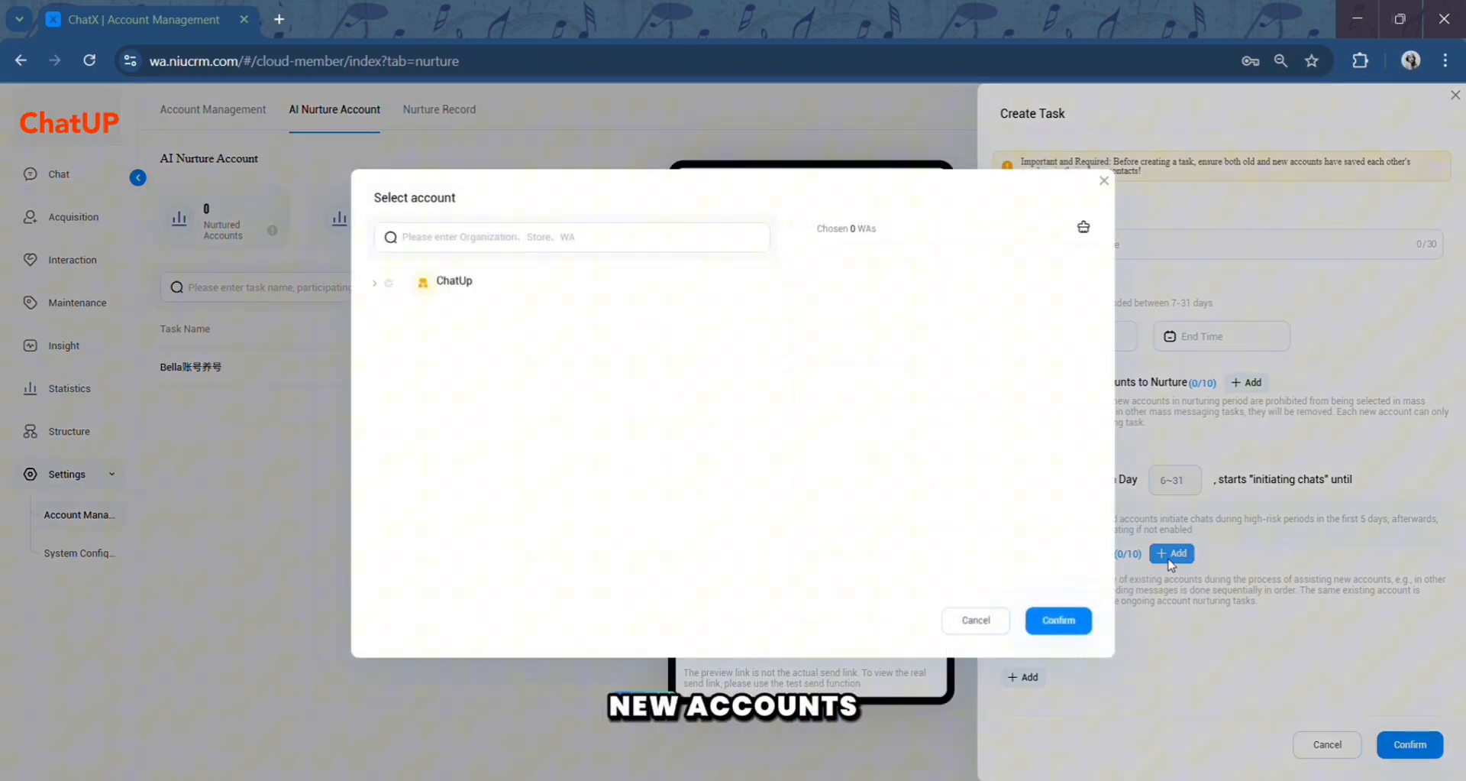
pyautogui.click(388, 344)
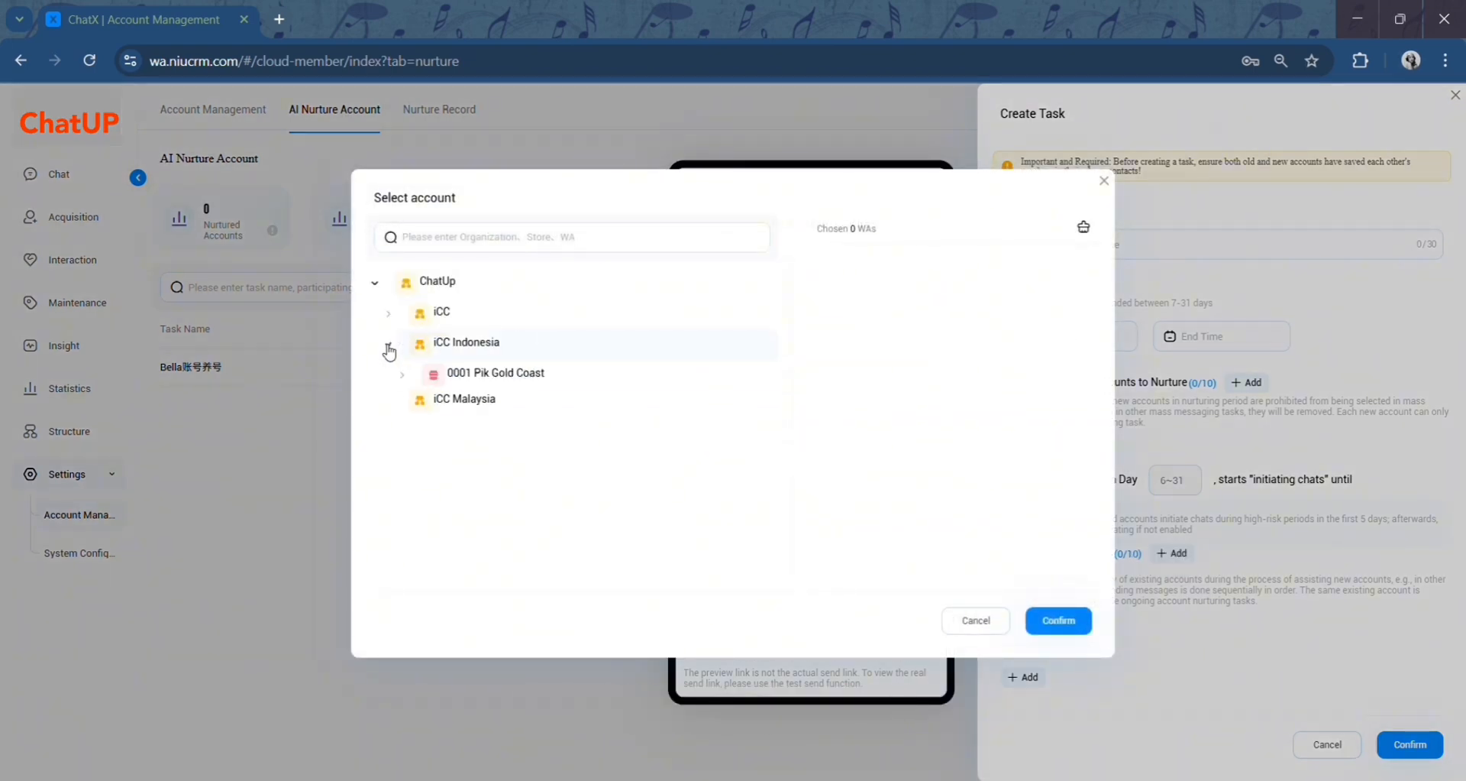
pyautogui.click(403, 374)
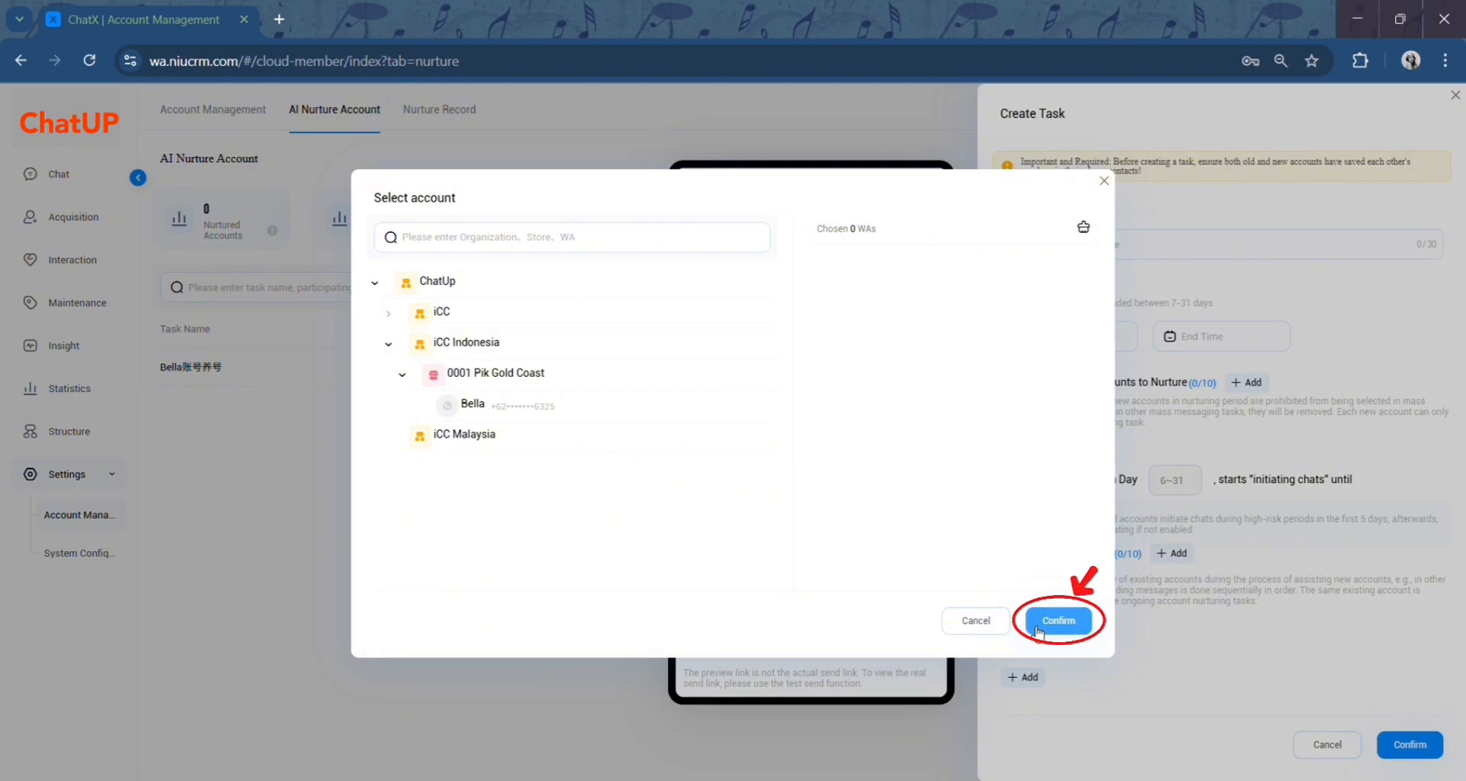
pyautogui.click(1105, 182)
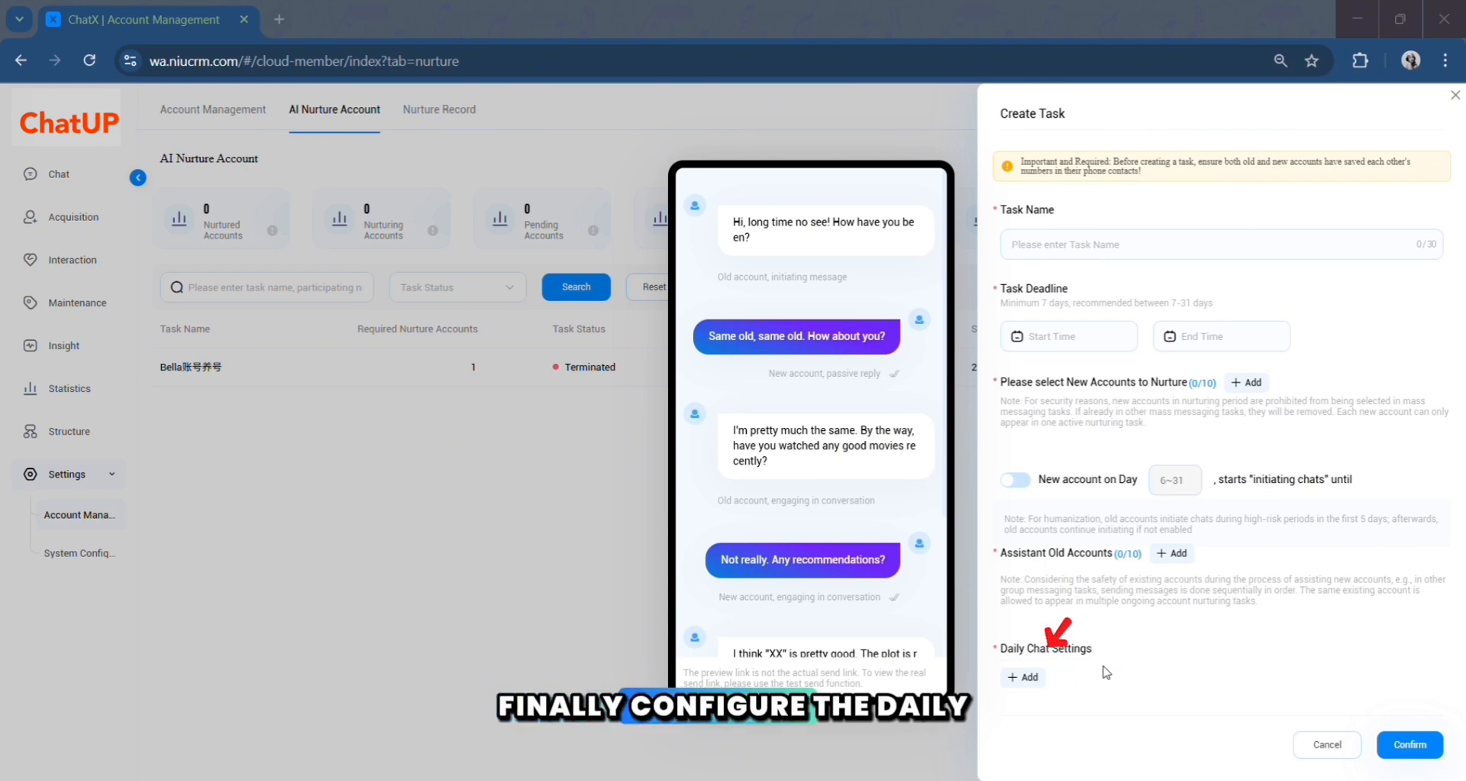
# Add a time period entry to the nurture task's Daily Chat Settings and view its options
pyautogui.click(1028, 677)
pyautogui.scroll(-6, 1037, 684)
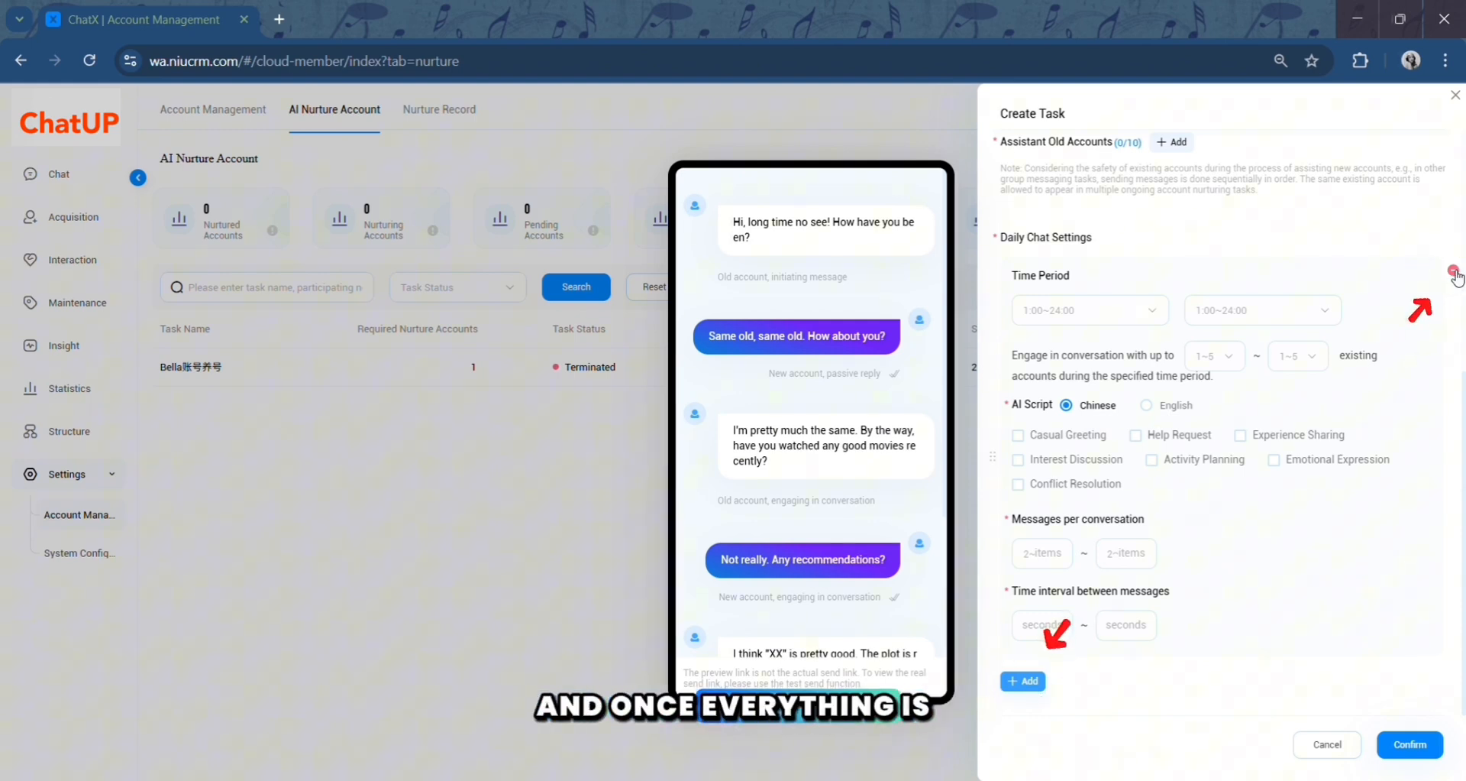
# Finish with the nurture task form and view the task status filter options in the Nurture Record
pyautogui.click(1440, 752)
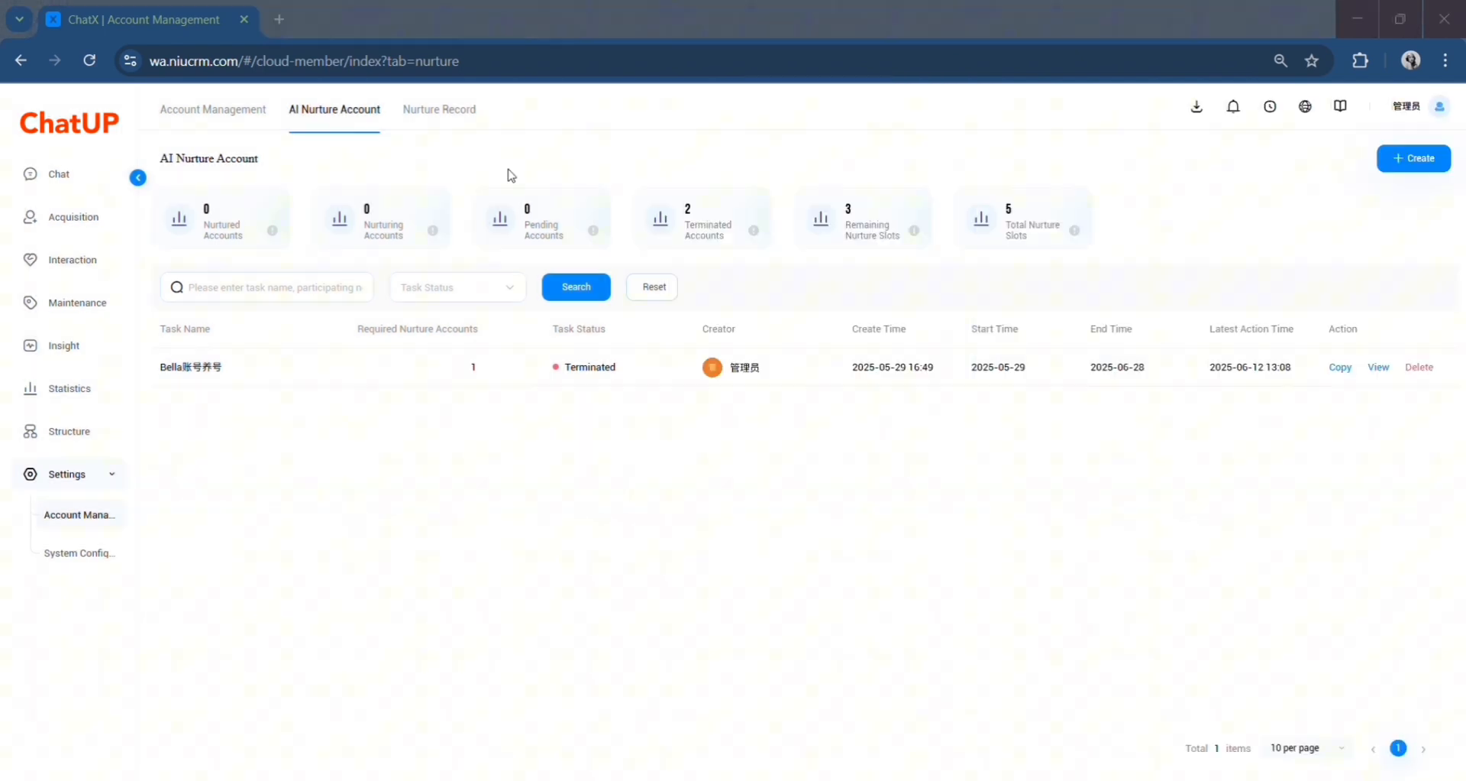
pyautogui.click(433, 121)
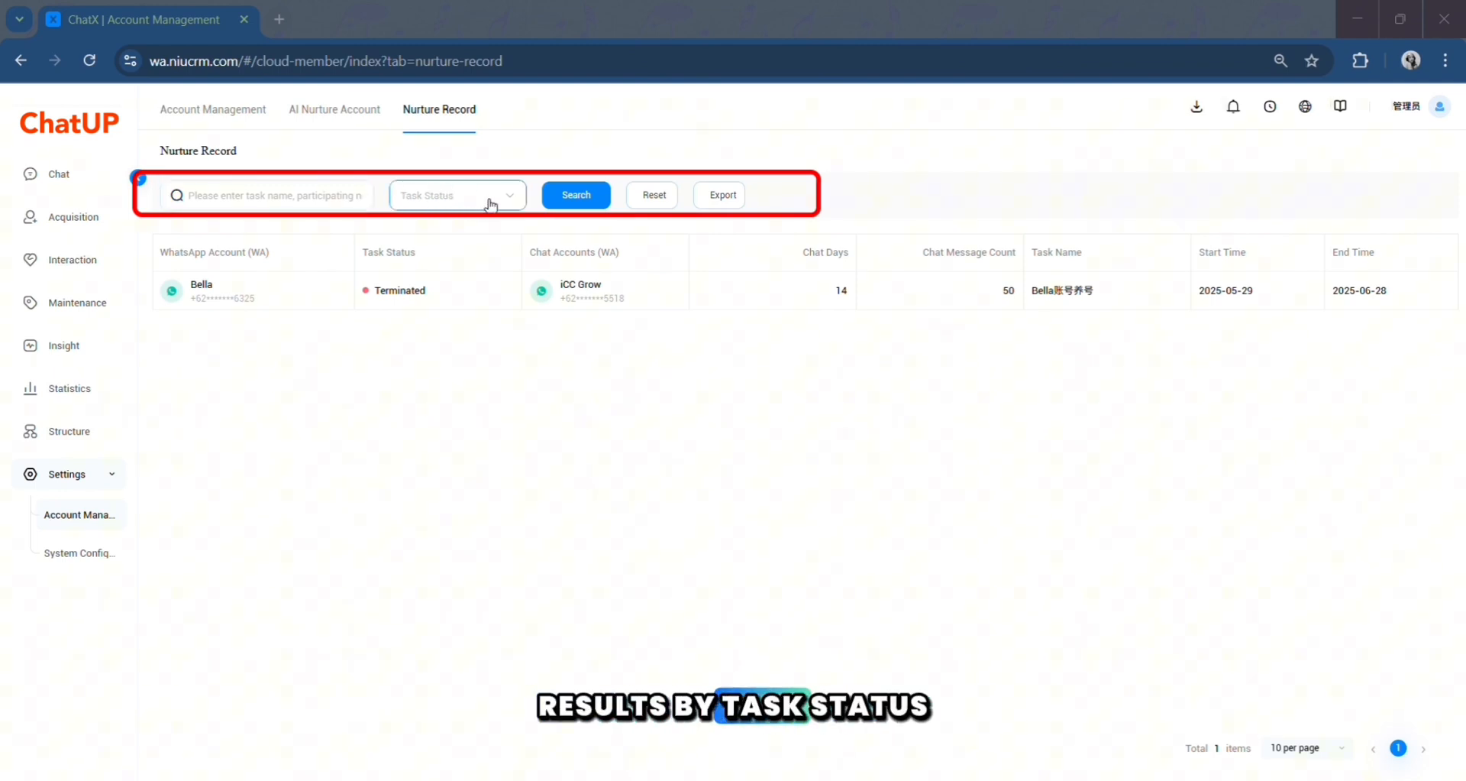
pyautogui.click(513, 203)
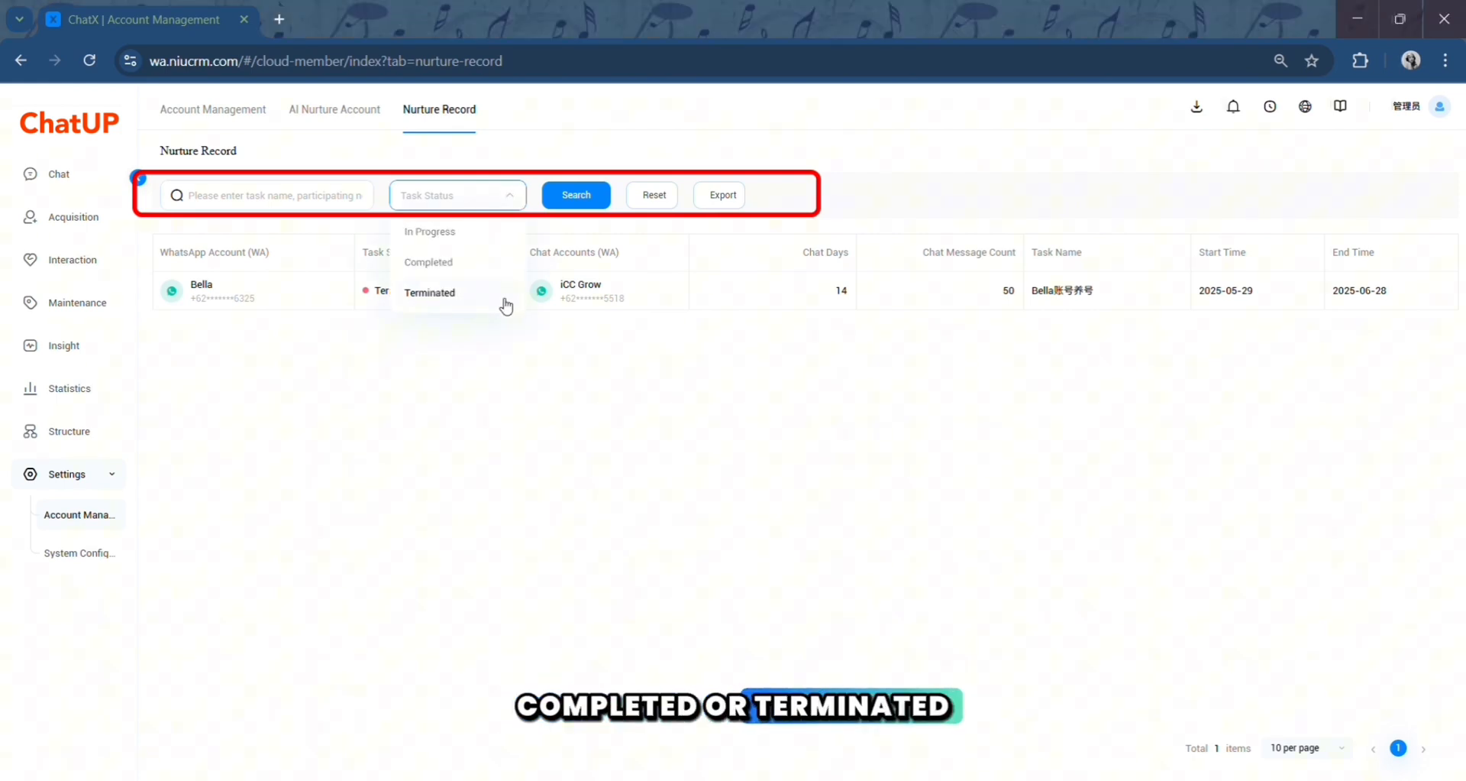
pyautogui.click(518, 176)
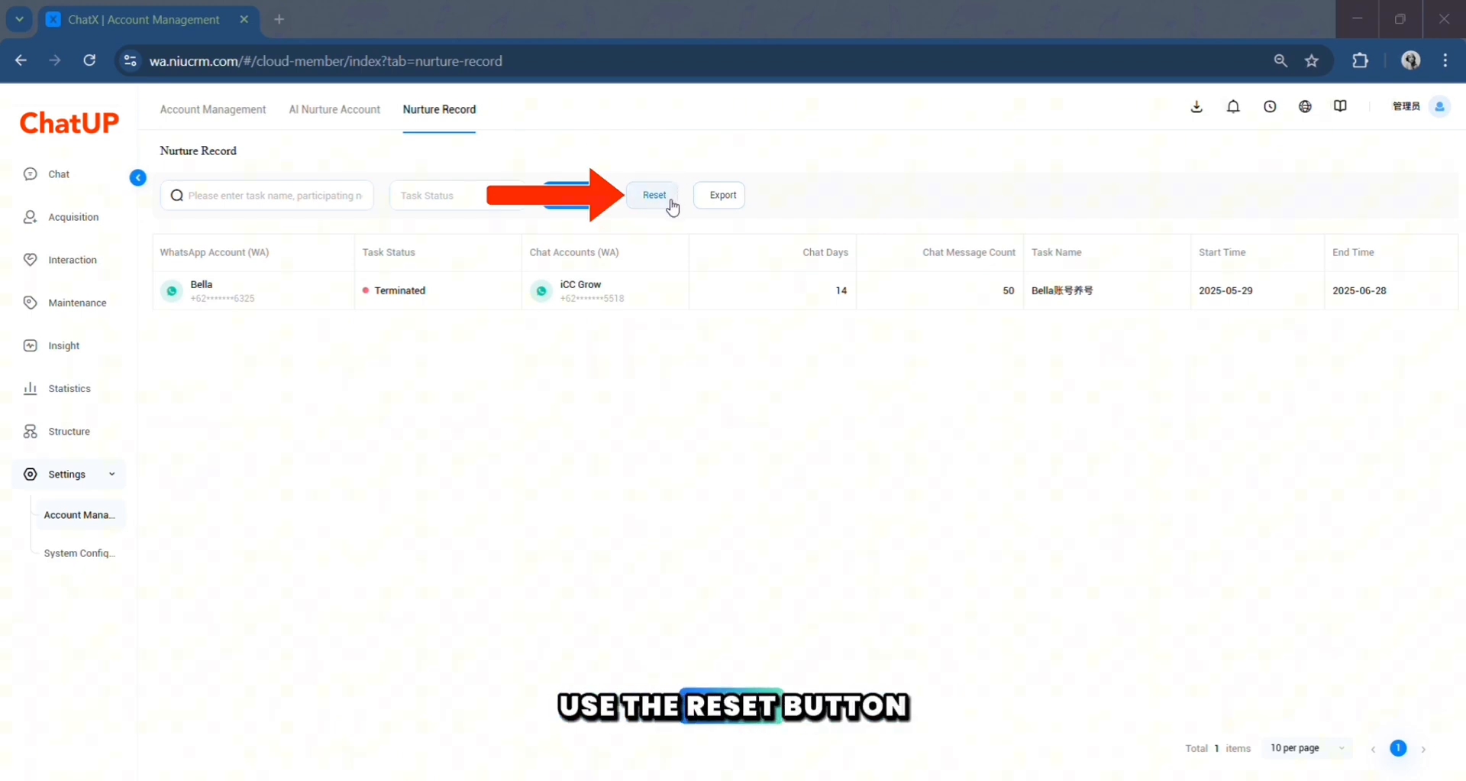
# Export the nurture records and open the download list for the exported file
pyautogui.click(708, 213)
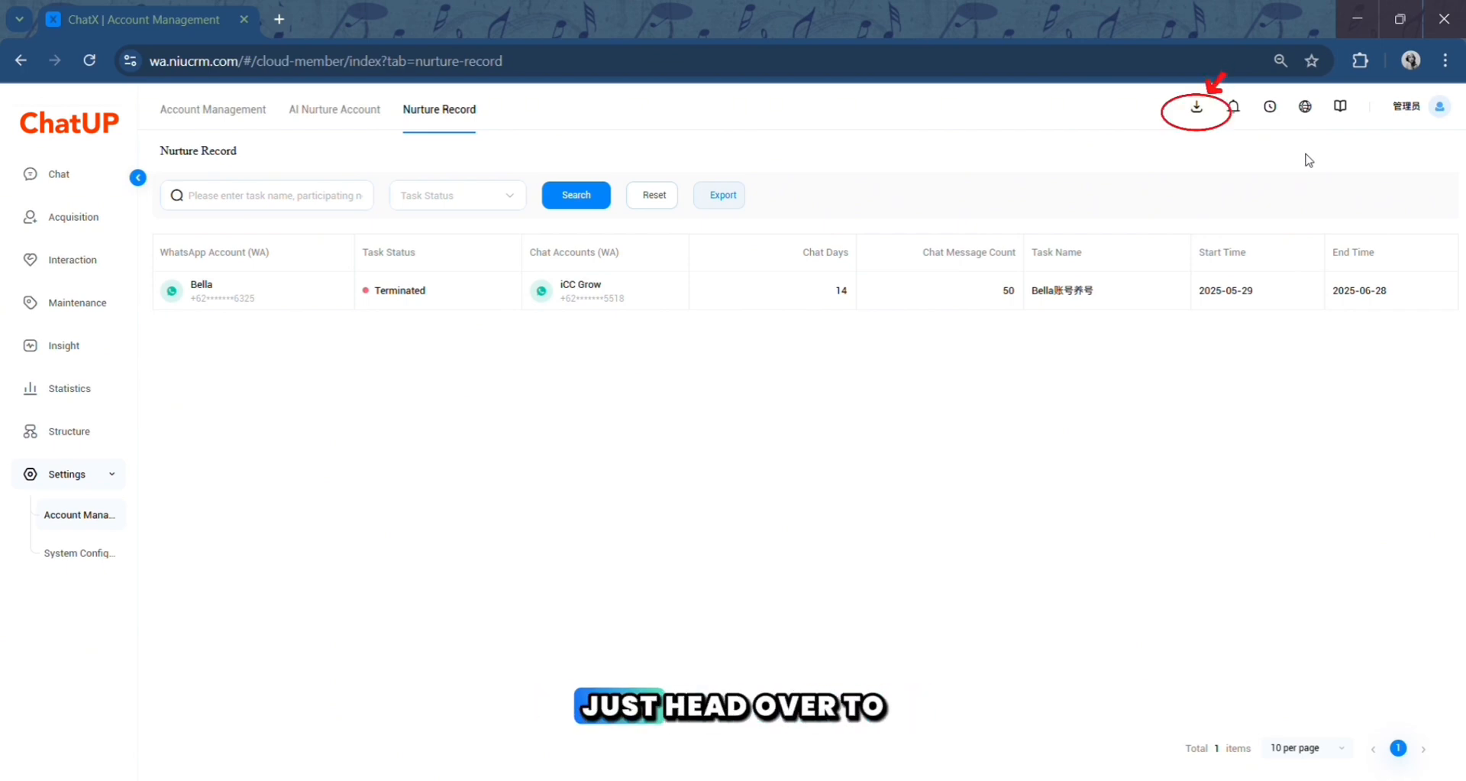
pyautogui.click(1197, 109)
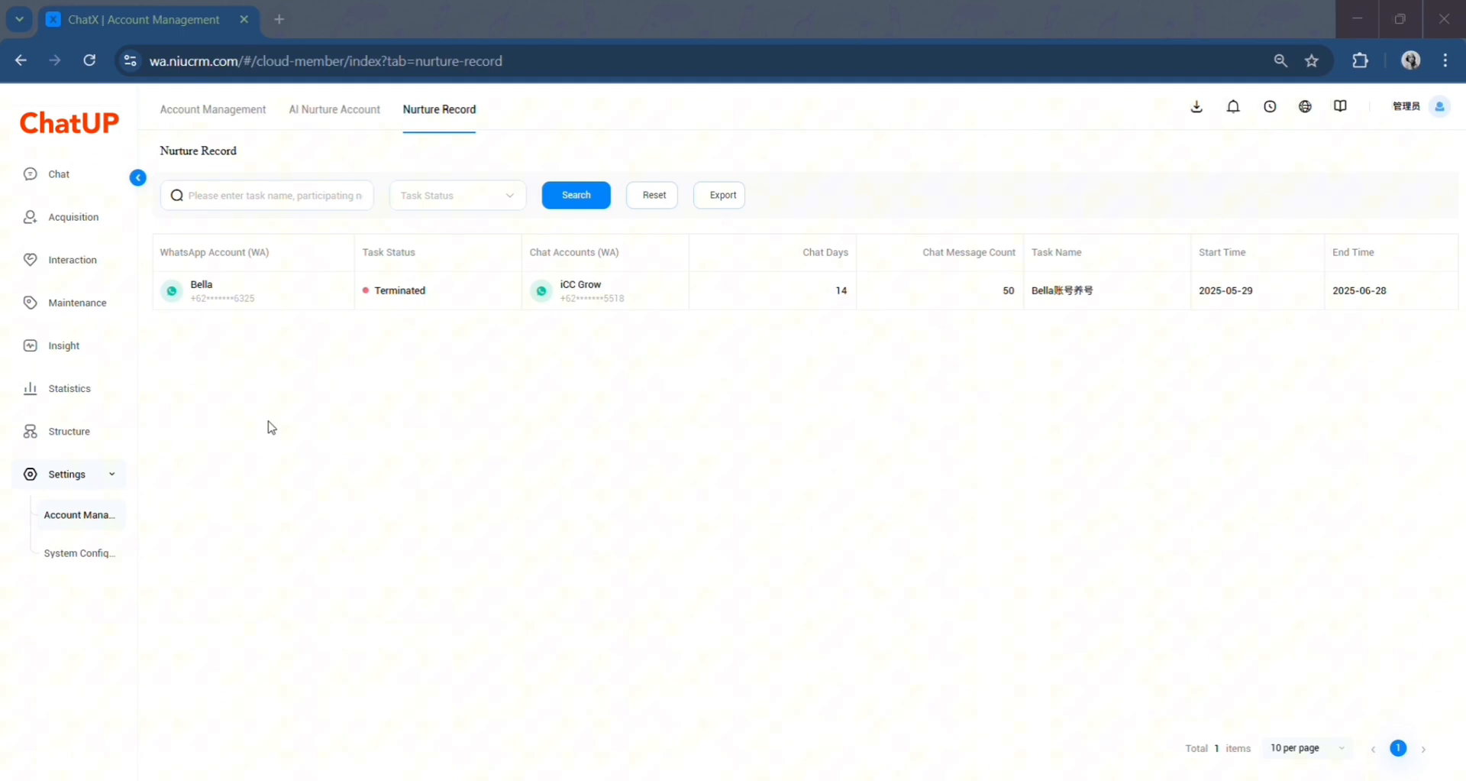
# Start a new group in the Structure section's Customer Service Management and name it Indonesia
pyautogui.click(104, 434)
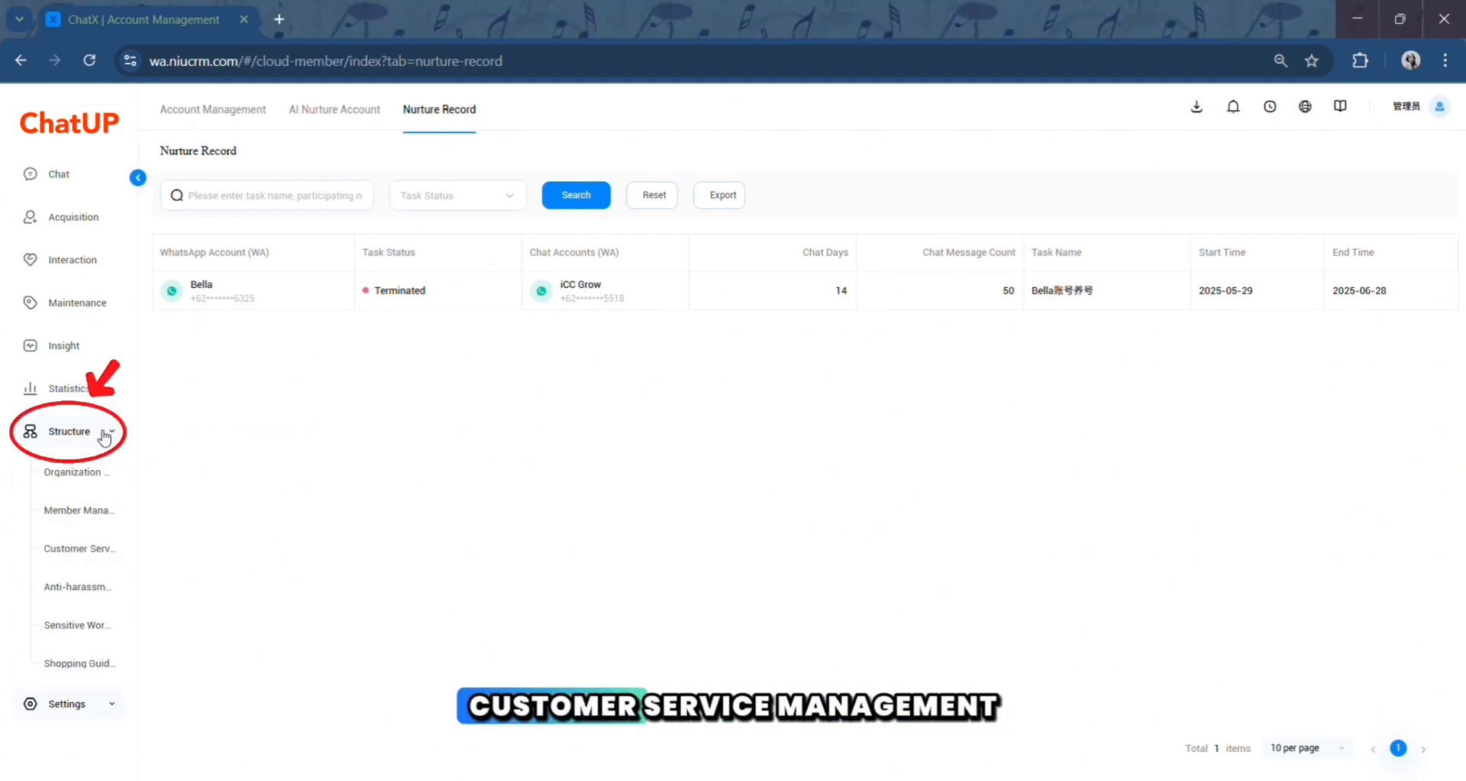
pyautogui.click(117, 554)
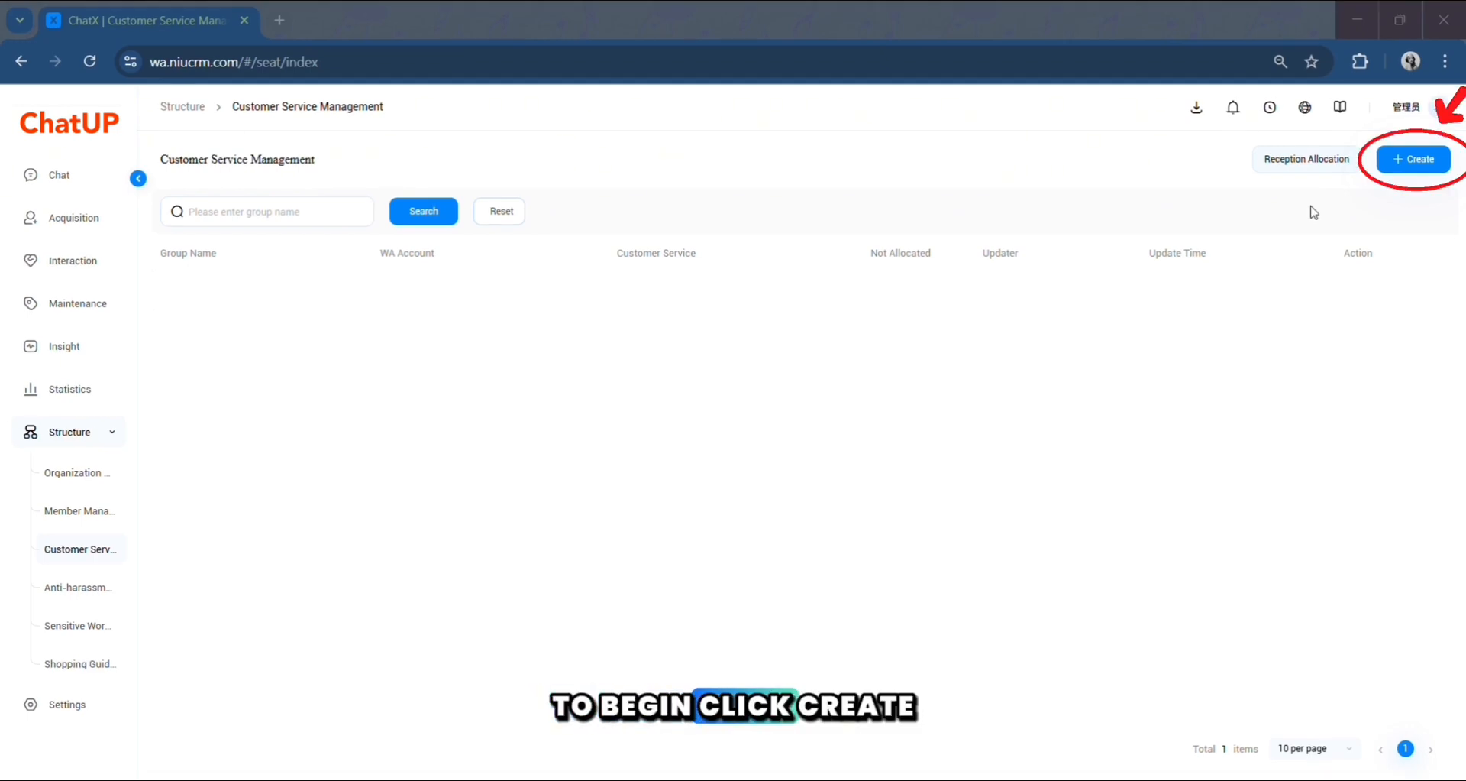
pyautogui.click(1397, 163)
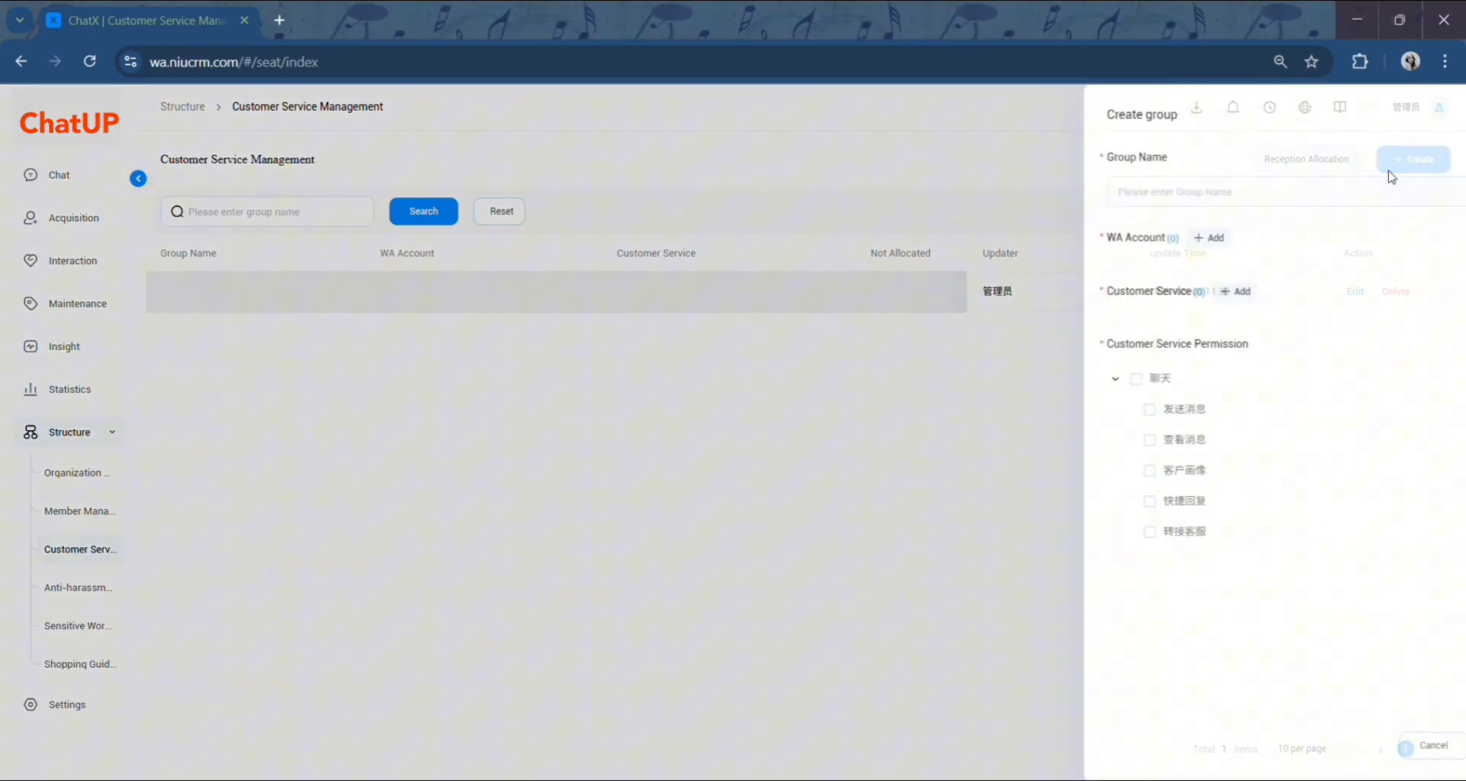
pyautogui.click(1204, 188)
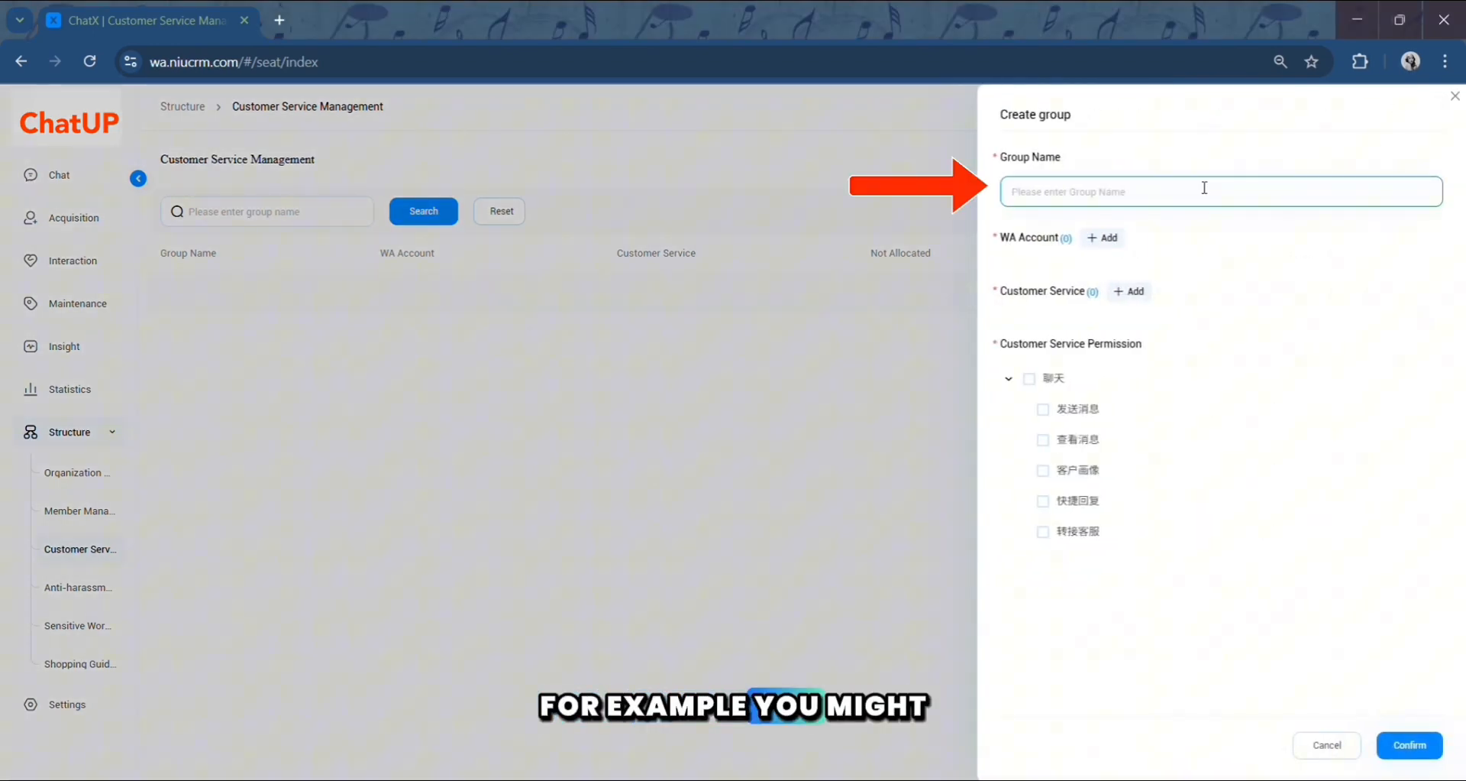
pyautogui.write('Indonesia')
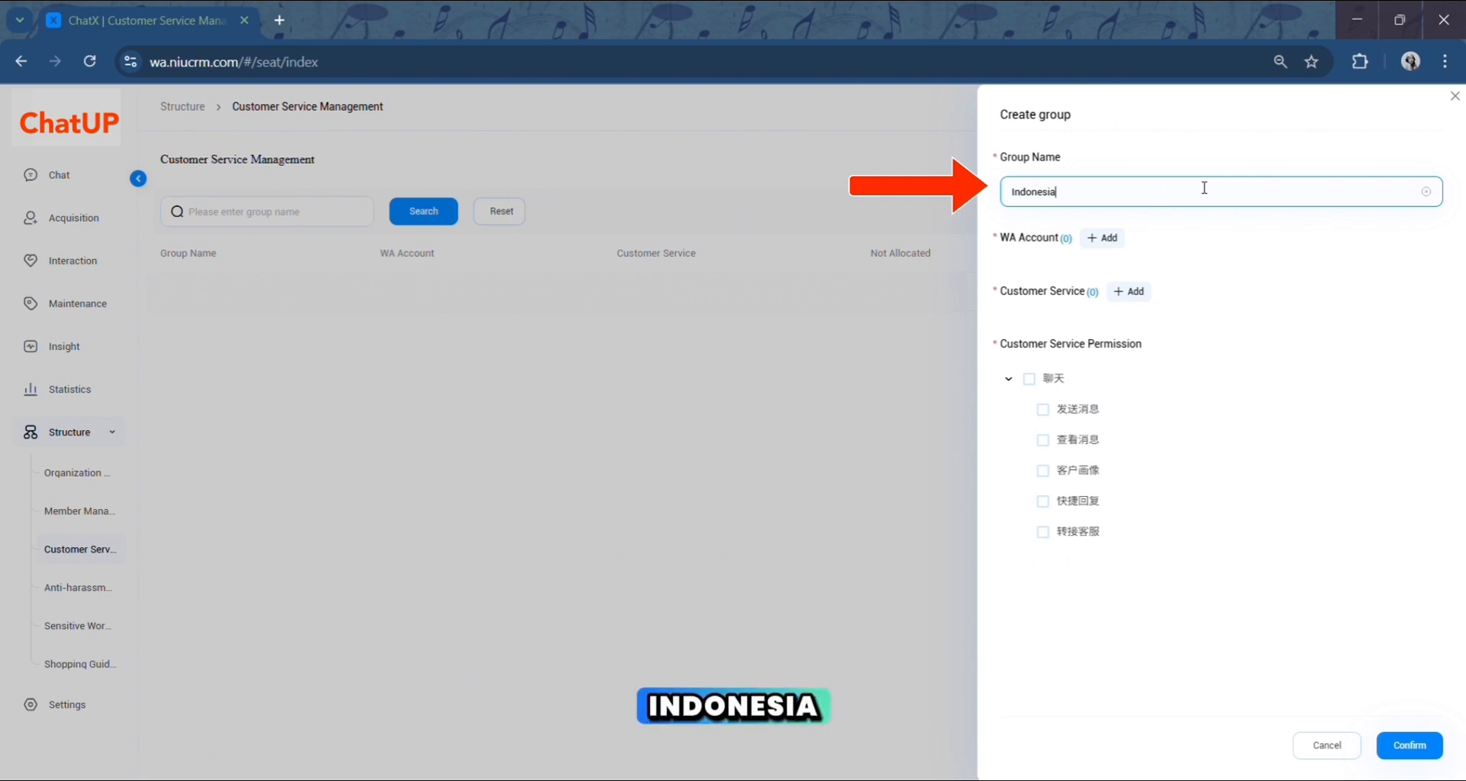
# Link the WhatsApp account related to the Pik Gold Coast store to the Indonesia group
pyautogui.click(1120, 243)
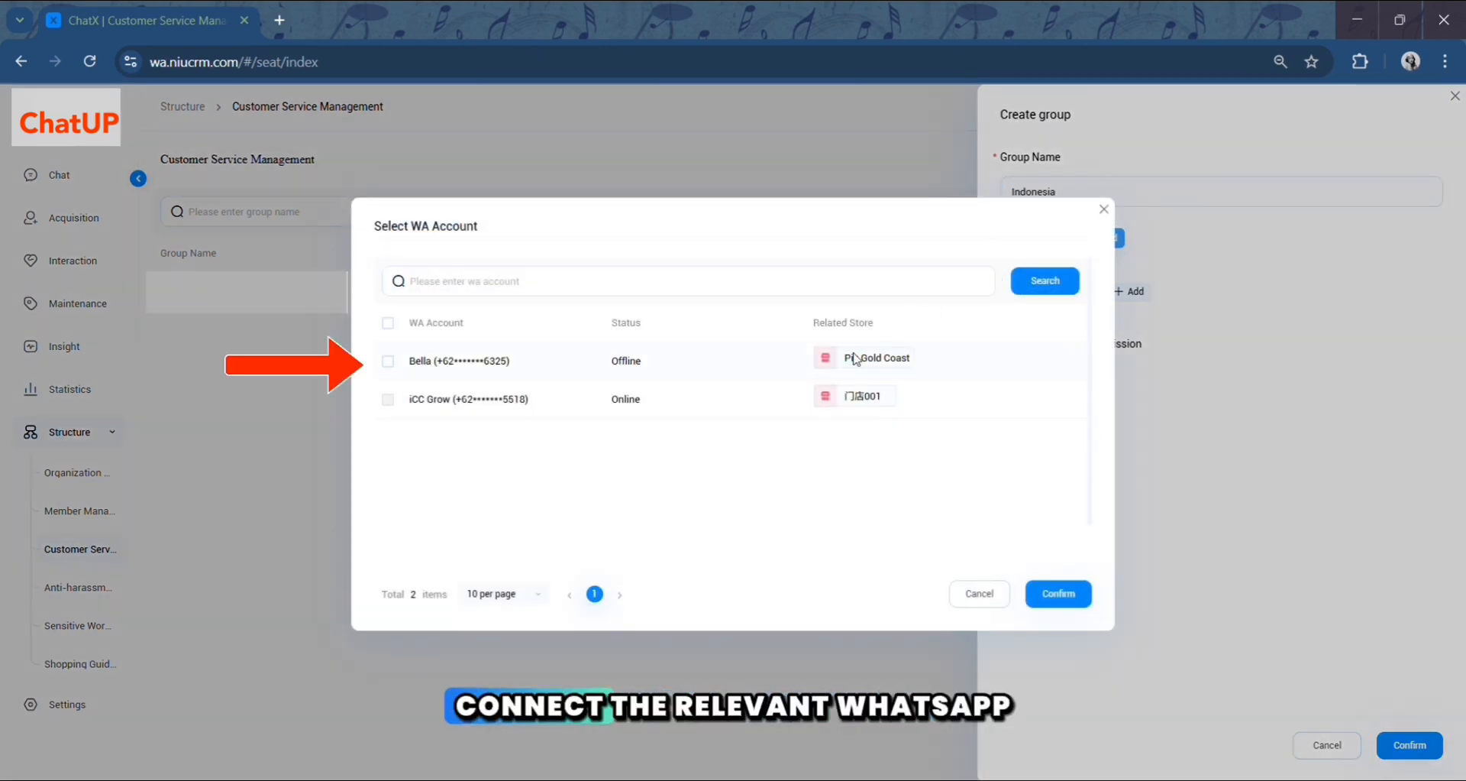
pyautogui.click(388, 362)
pyautogui.click(1058, 594)
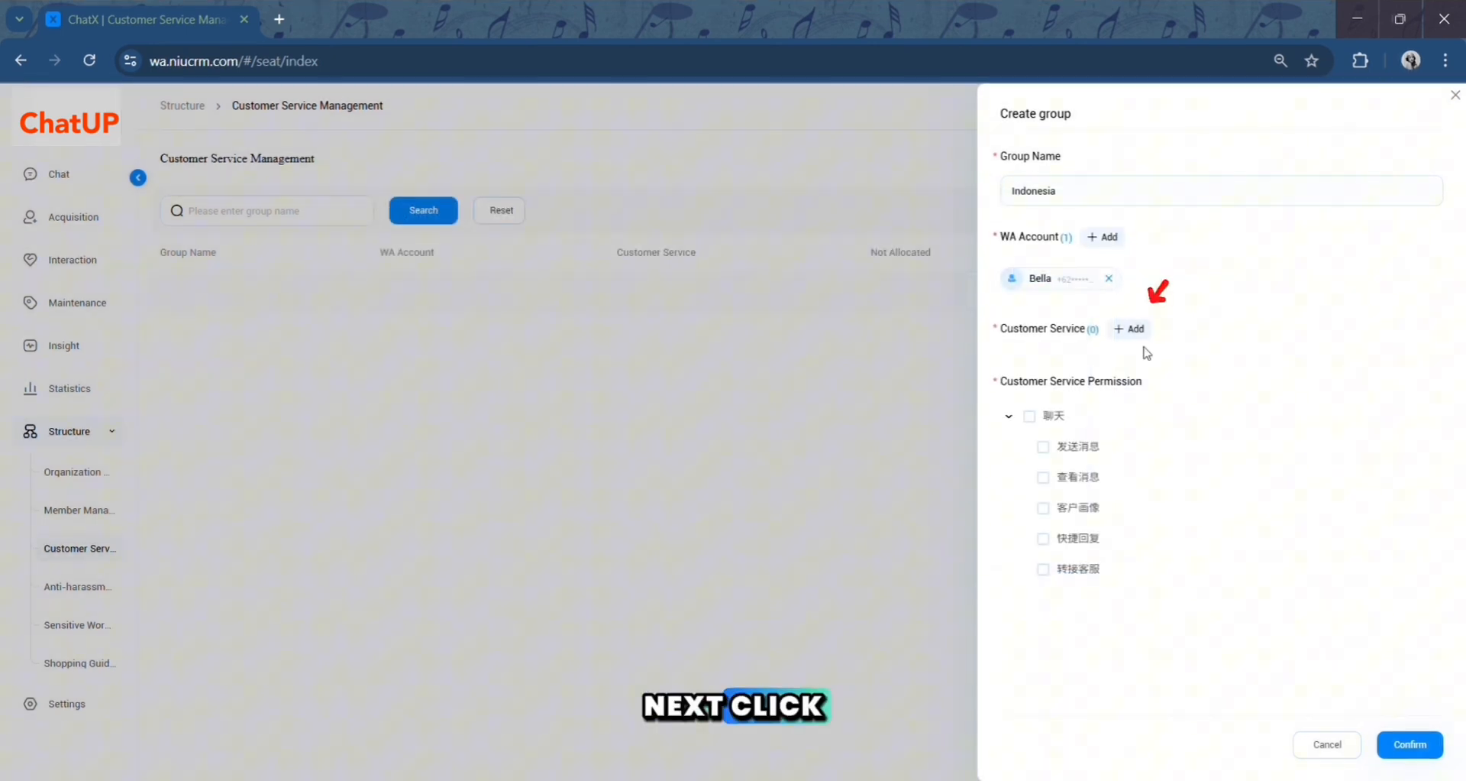
# Assign the member without a group as the Indonesia group's customer service agent and grant the full 聊天 permission set
pyautogui.click(1140, 333)
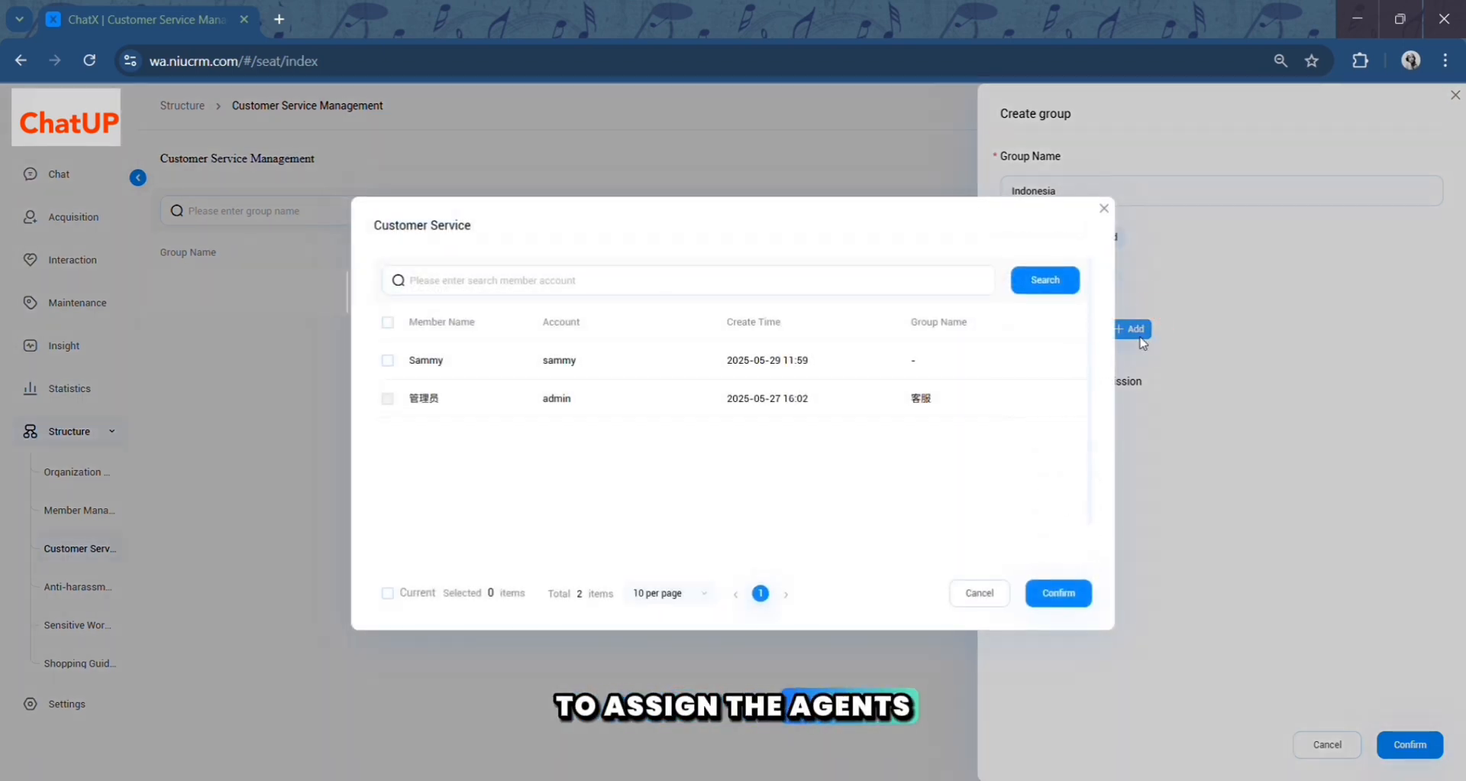
pyautogui.click(388, 361)
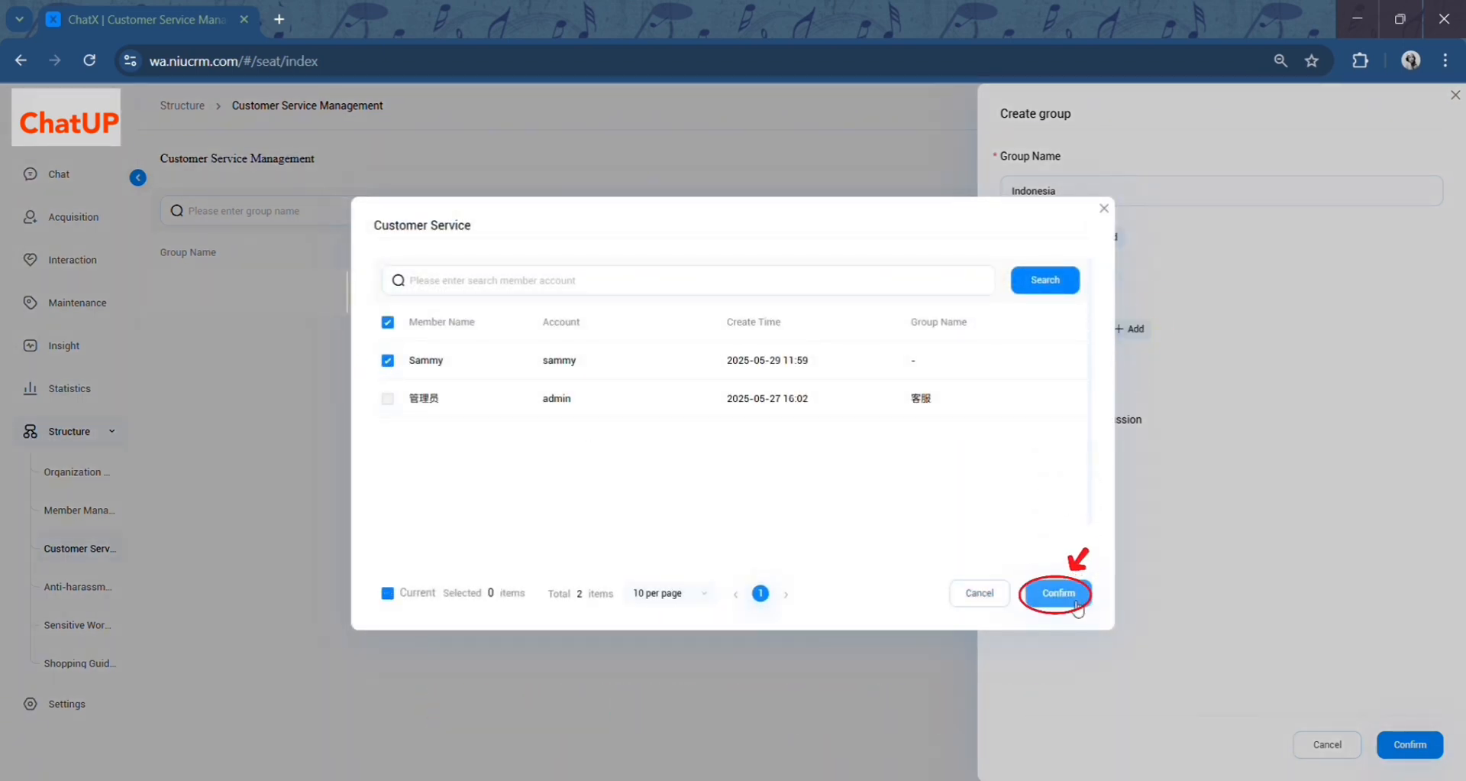
pyautogui.click(1069, 596)
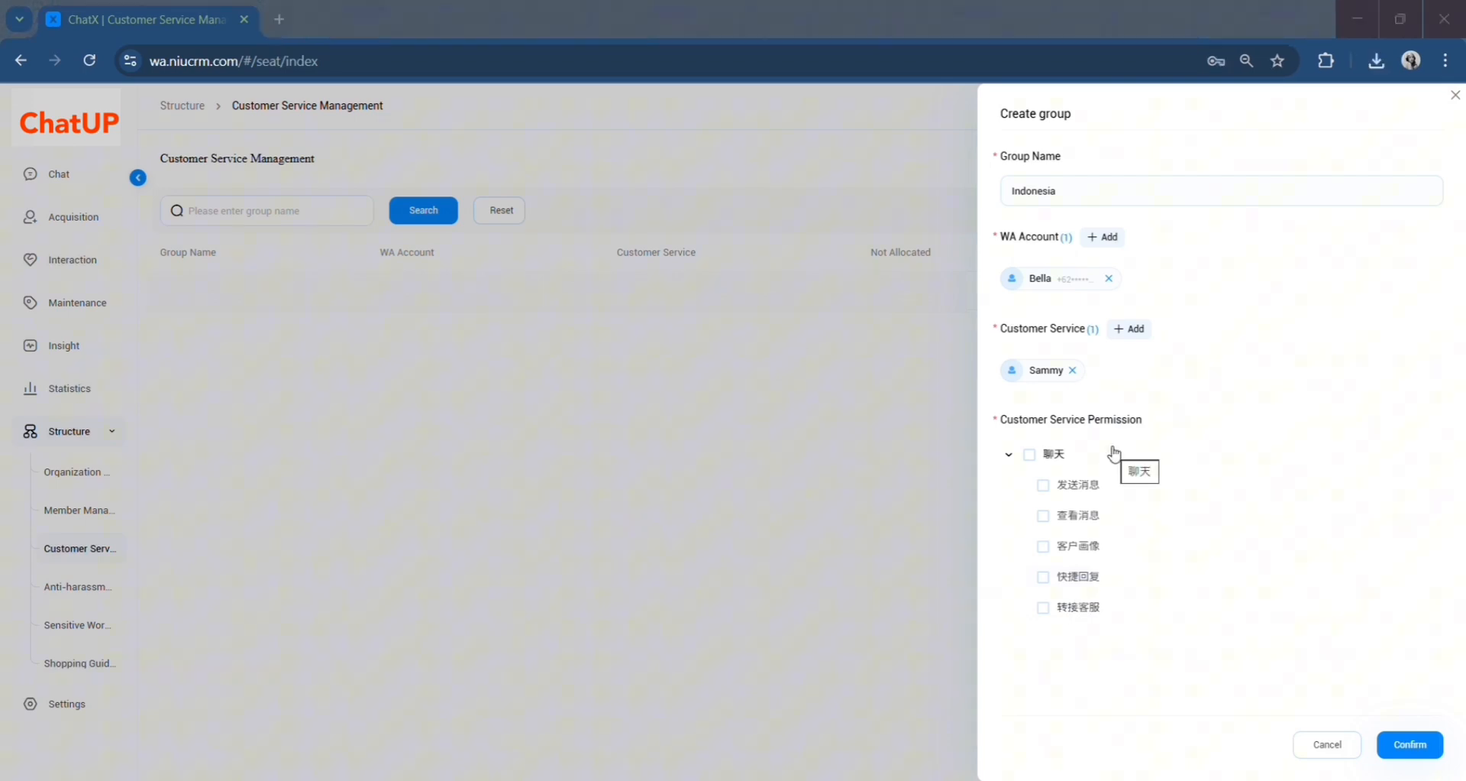
pyautogui.click(1030, 455)
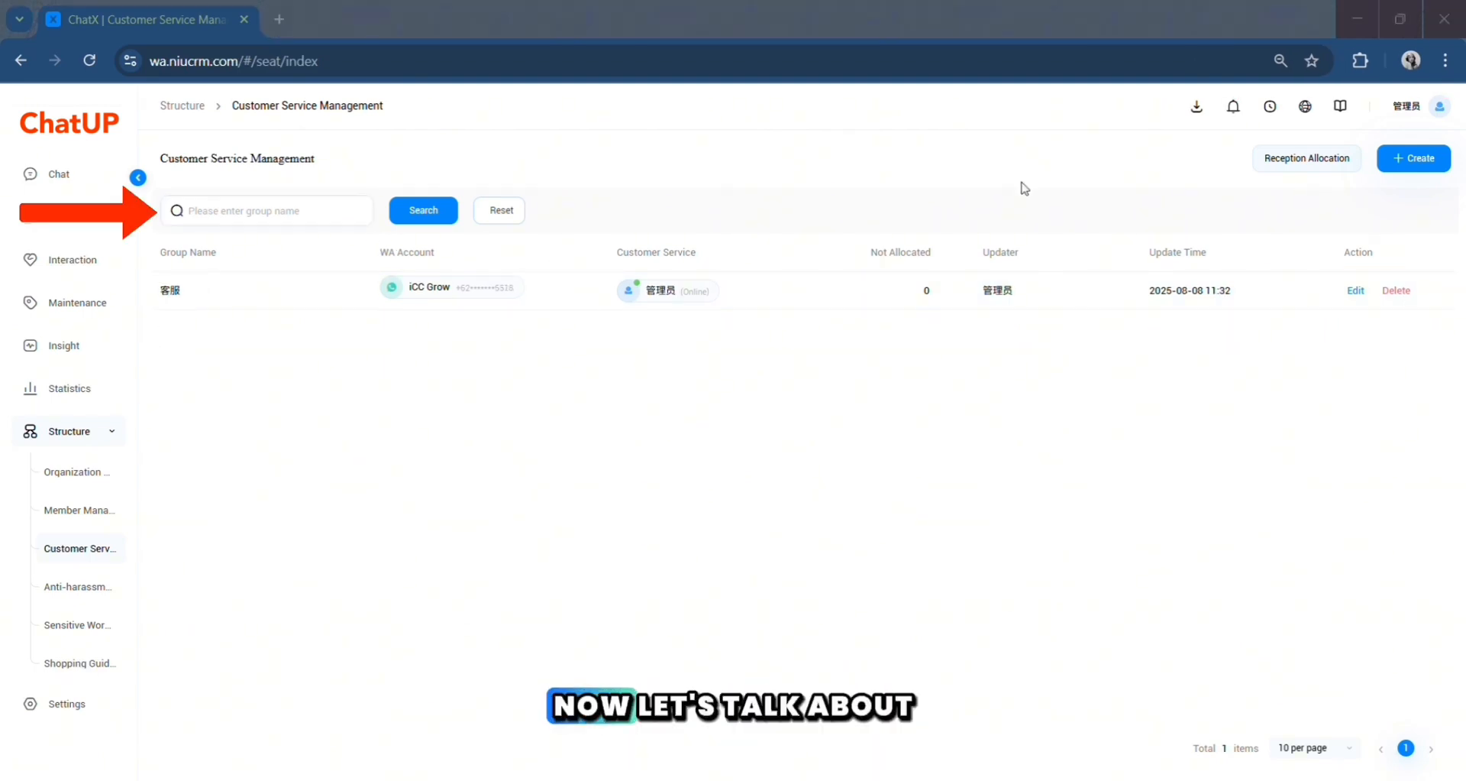
# Try the last-served-member priority and Maximum Idle Reception rules, and set the Reception Allocation to Random Reception
pyautogui.click(1309, 176)
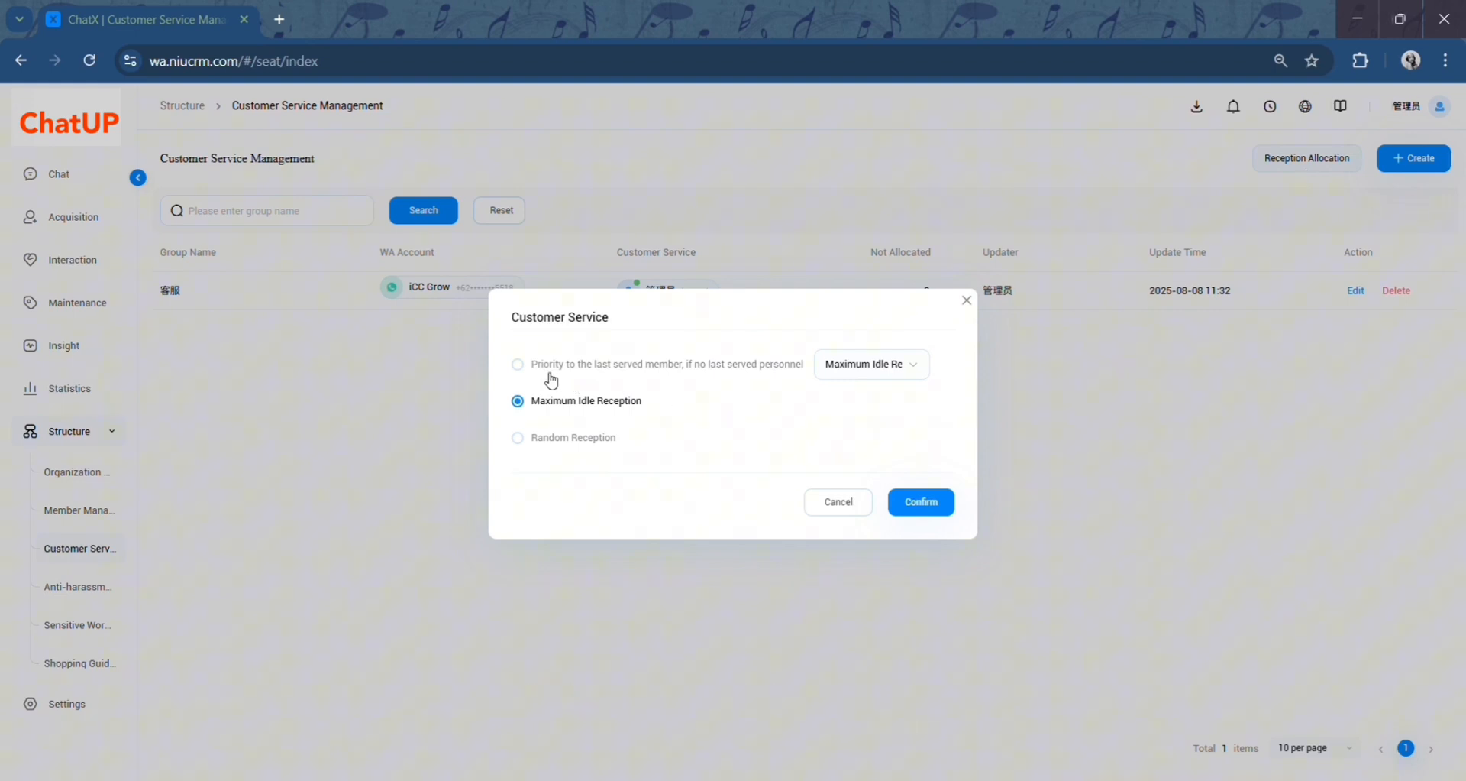
pyautogui.click(517, 366)
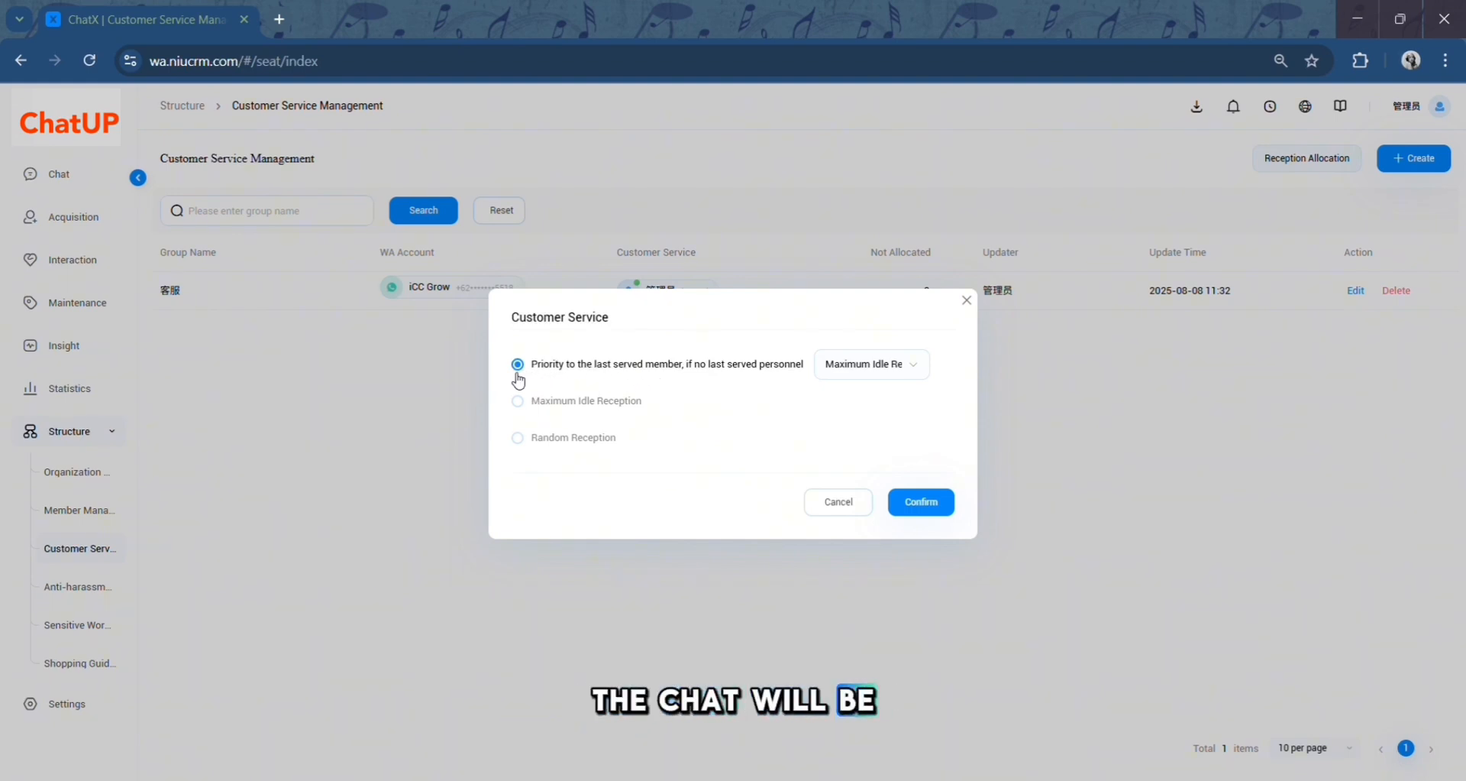
pyautogui.click(517, 411)
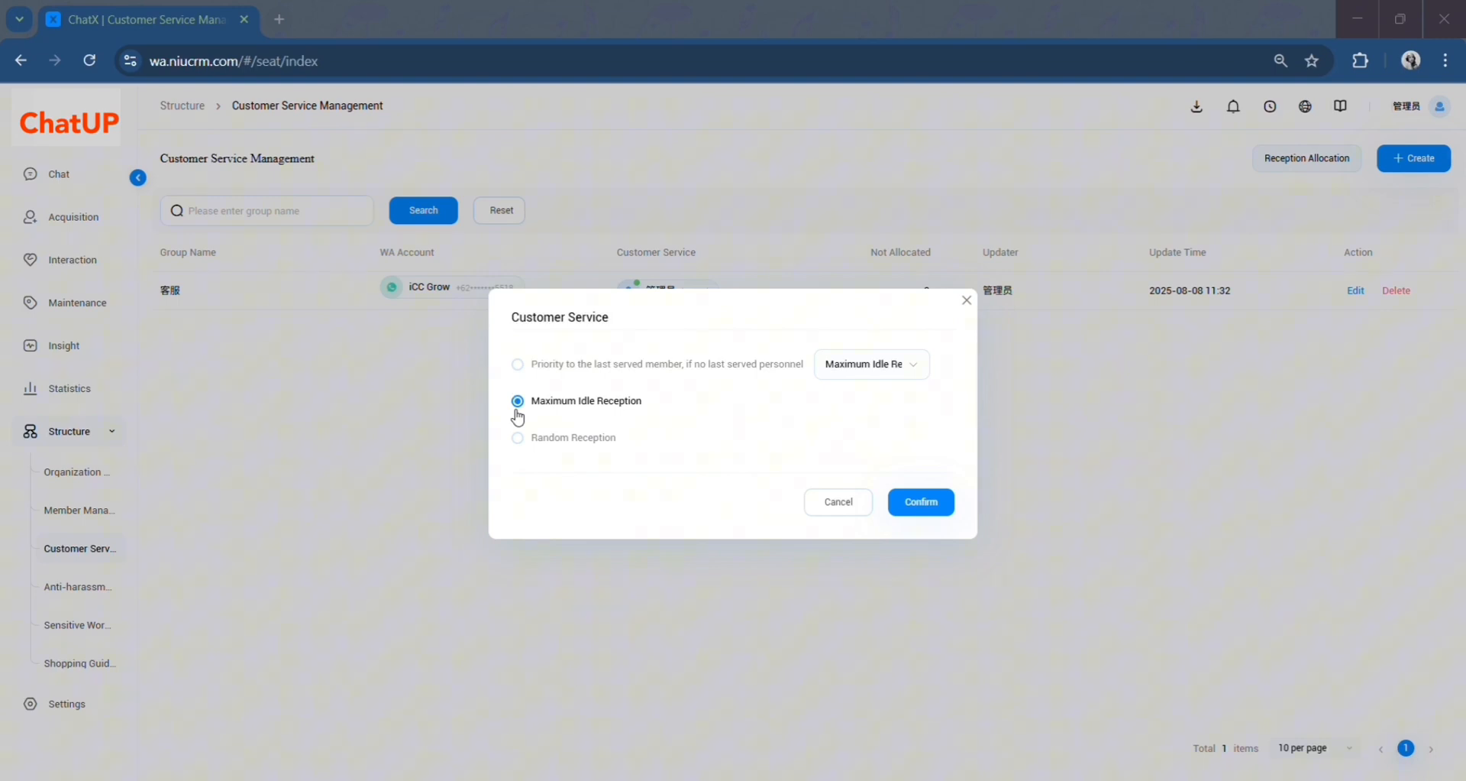
pyautogui.click(519, 439)
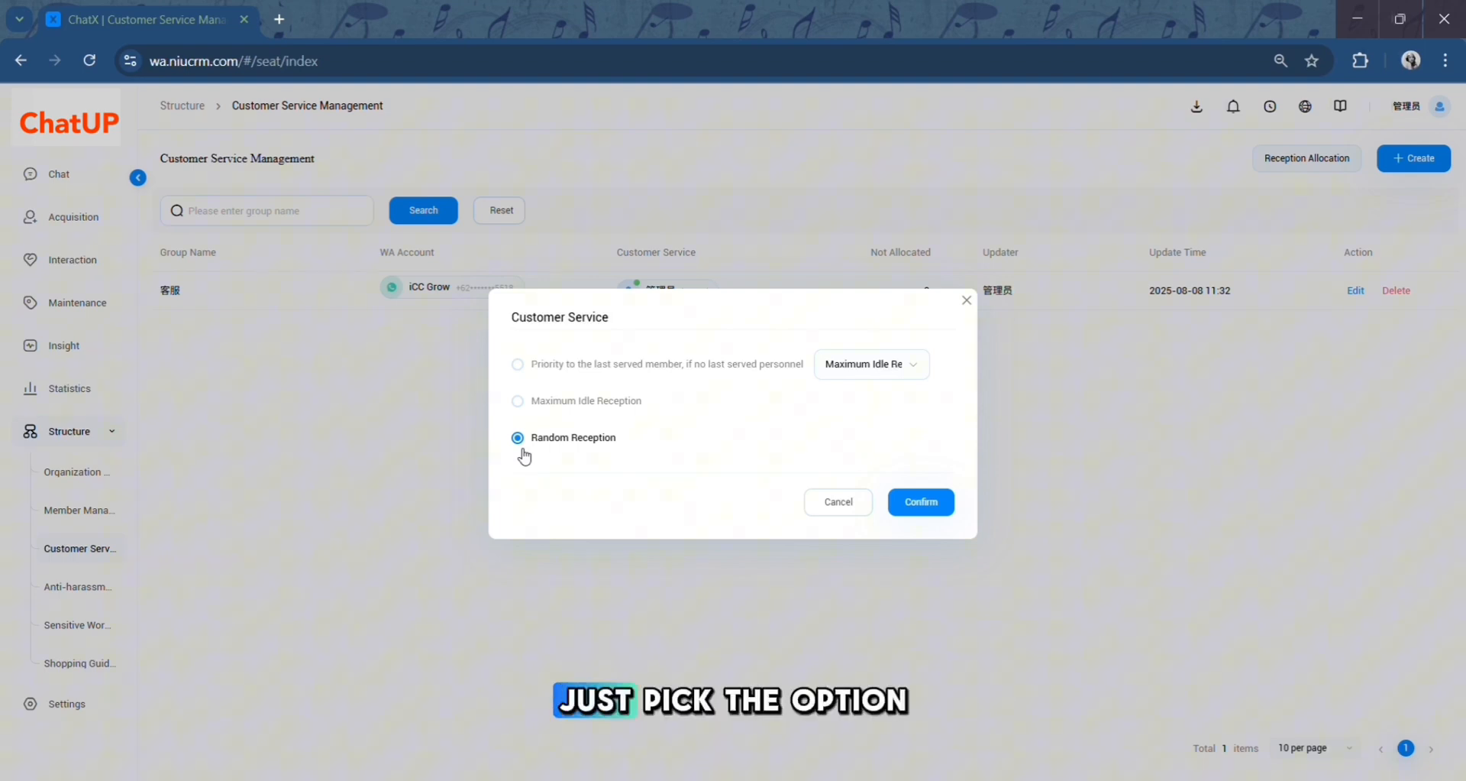
pyautogui.click(919, 502)
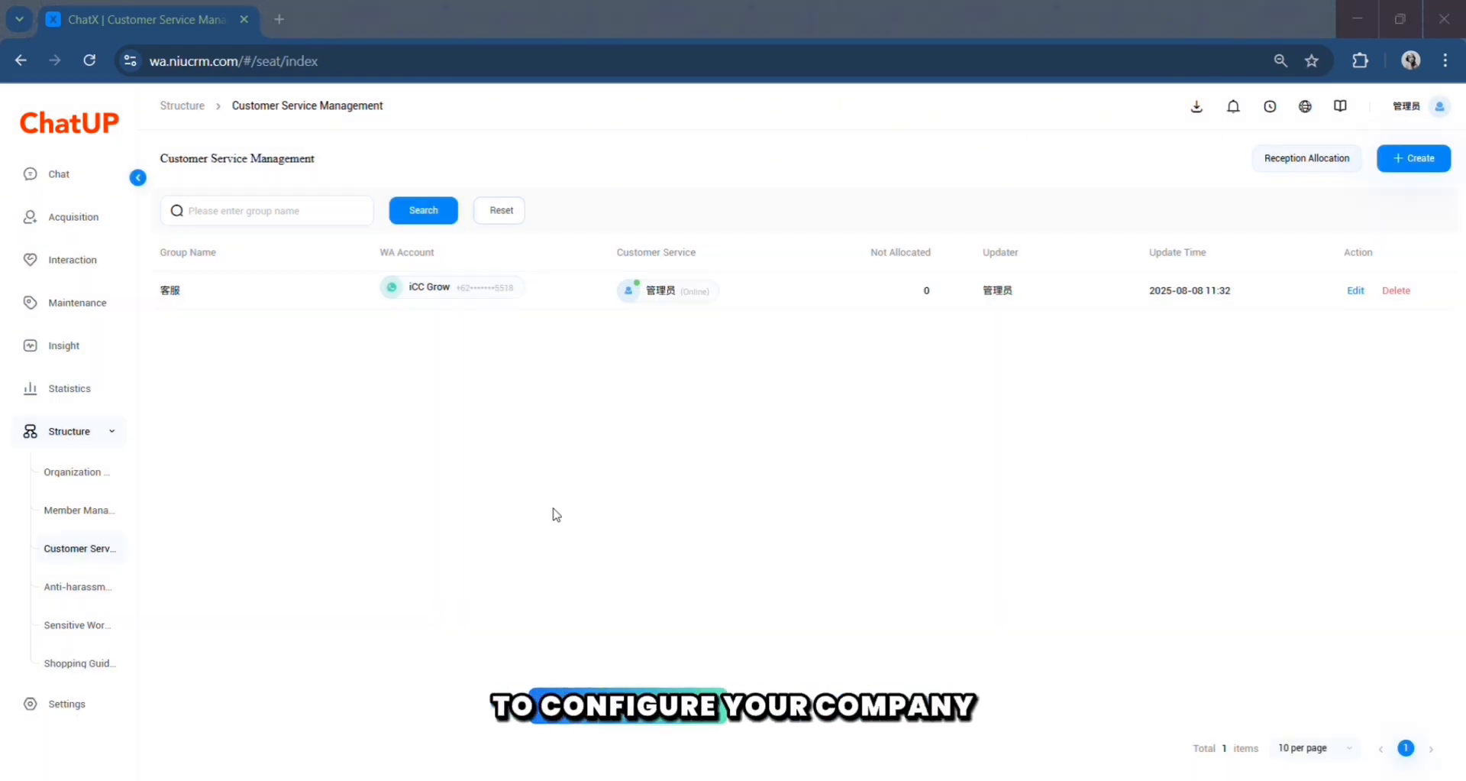